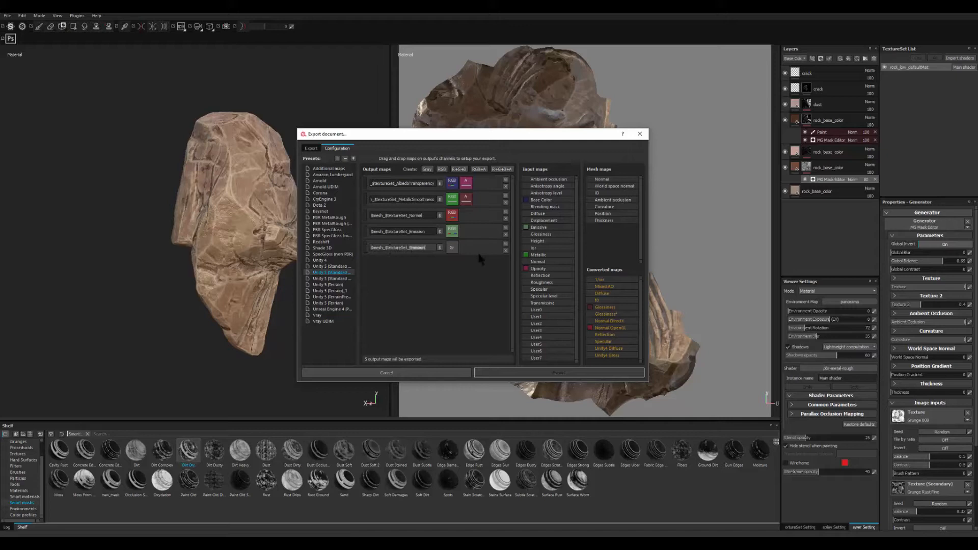
- Name the fifth output map $mesh_$textureSet_AO with Mixed AO as its gray channel, and export the textures with the Unity 5 configuration
text(AO)
drag(599, 287, 452, 252)
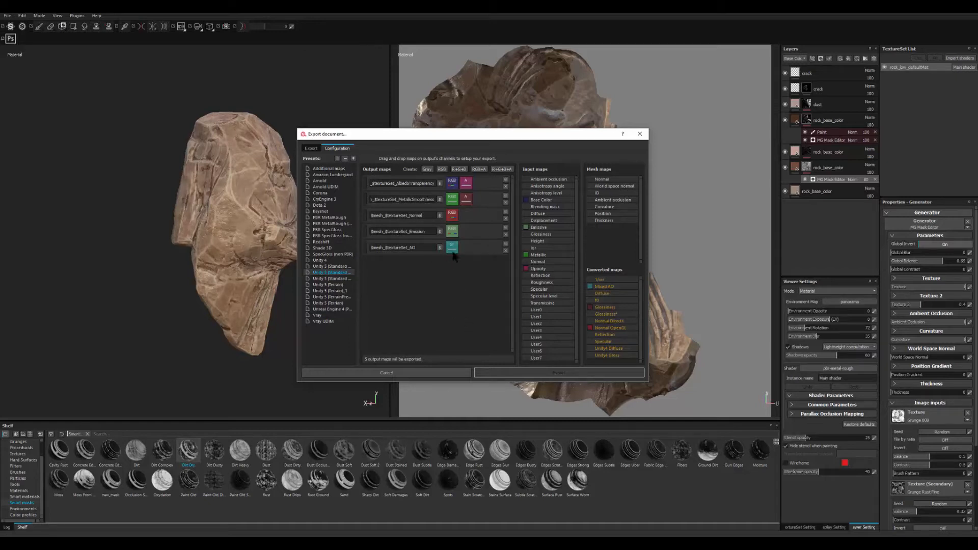
click(312, 150)
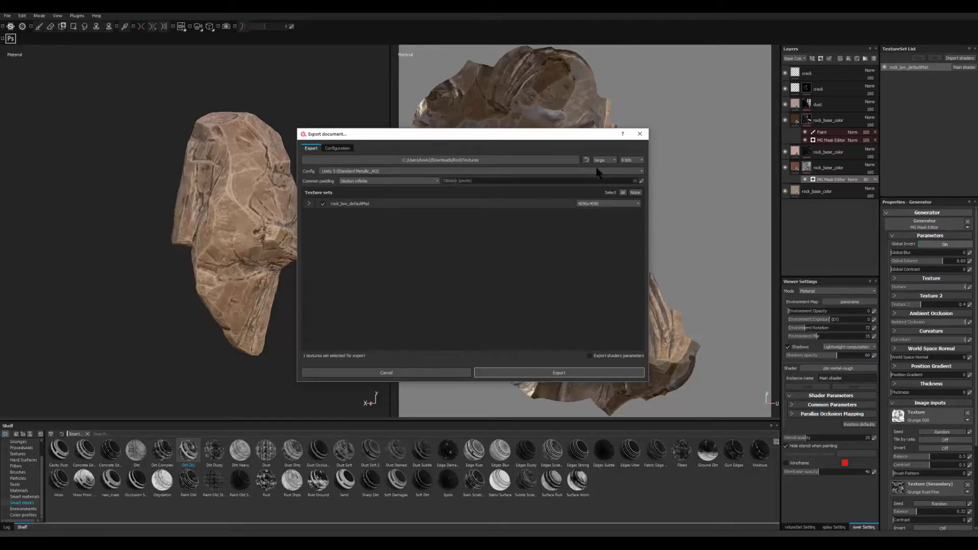
click(550, 373)
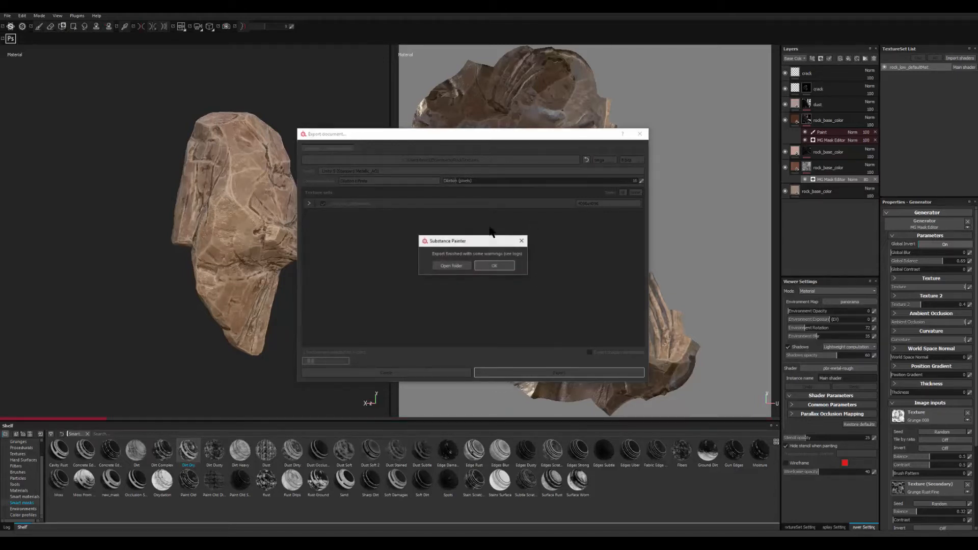
- Open the export folder and import all the exported rock textures into the Unity project's Assets folder
click(454, 266)
drag(604, 280, 340, 474)
drag(484, 476, 481, 469)
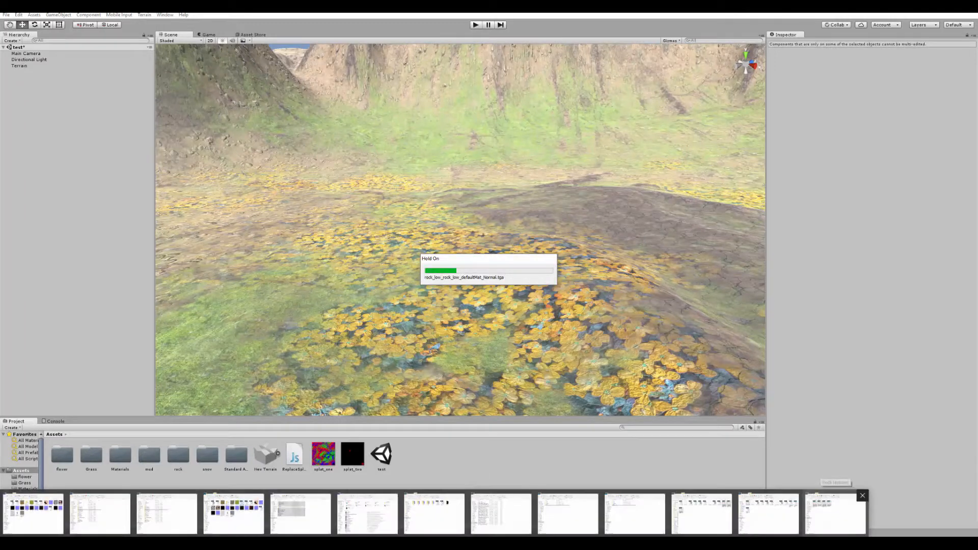
- Import rock_low.OBJ from the Downloads Rock folder into Unity's Assets and place the model on the flower-covered terrain
click(836, 482)
click(473, 541)
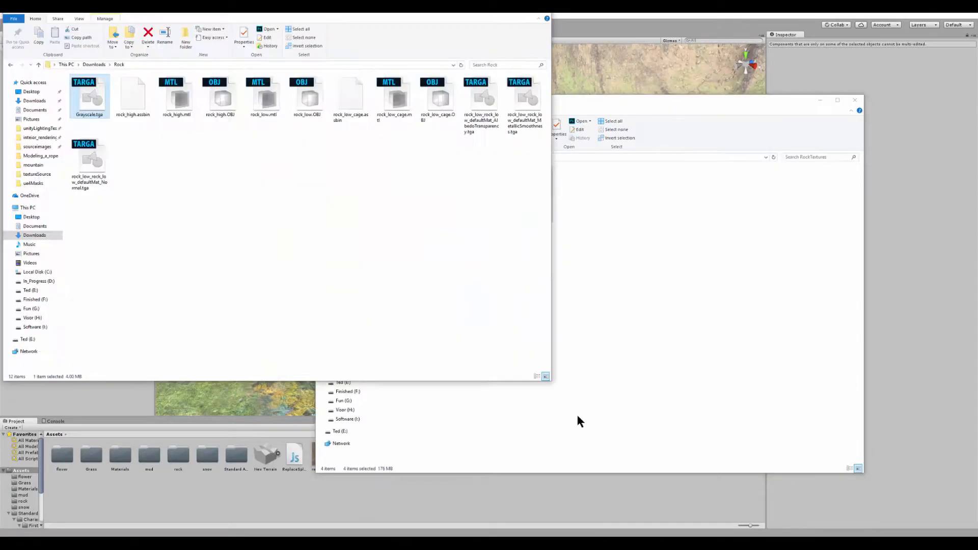
drag(427, 14, 614, 67)
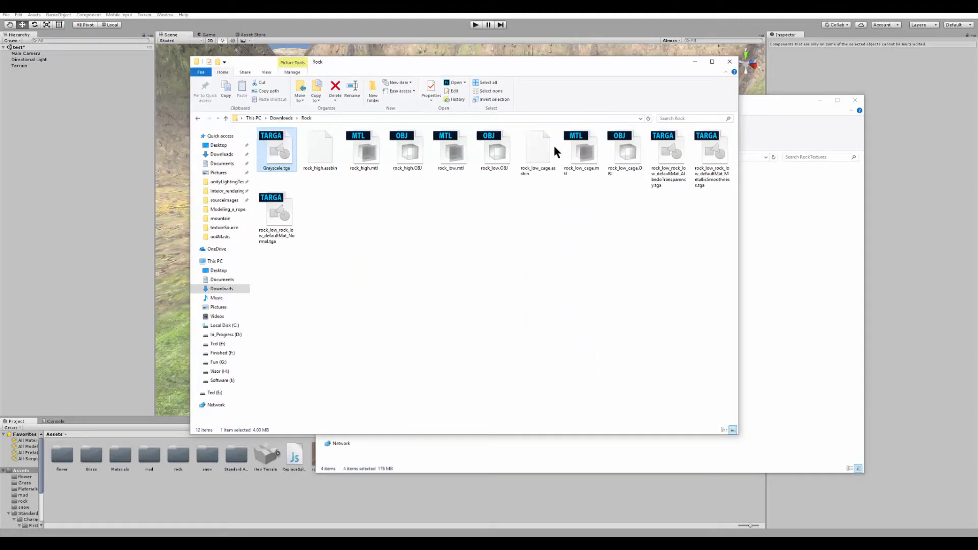
click(491, 162)
drag(491, 183, 385, 497)
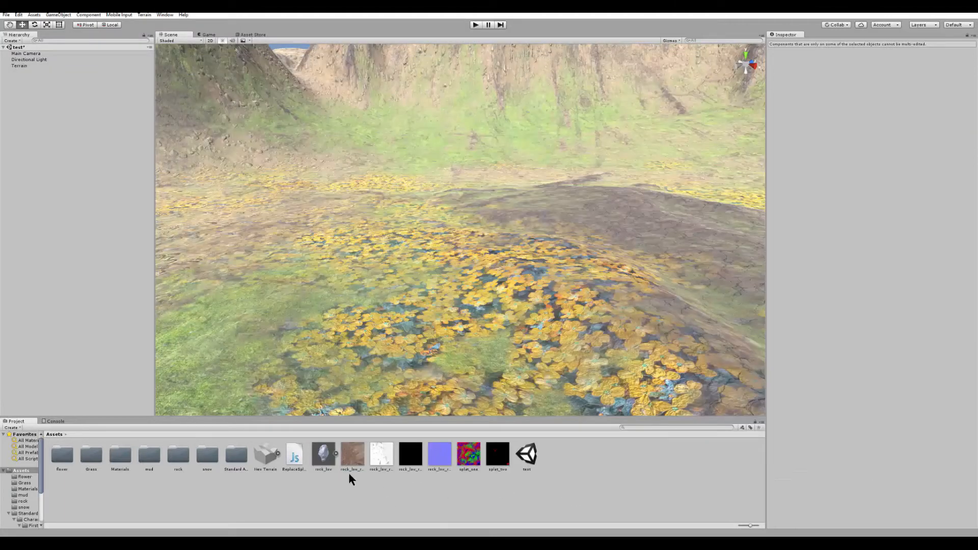
drag(324, 455, 475, 222)
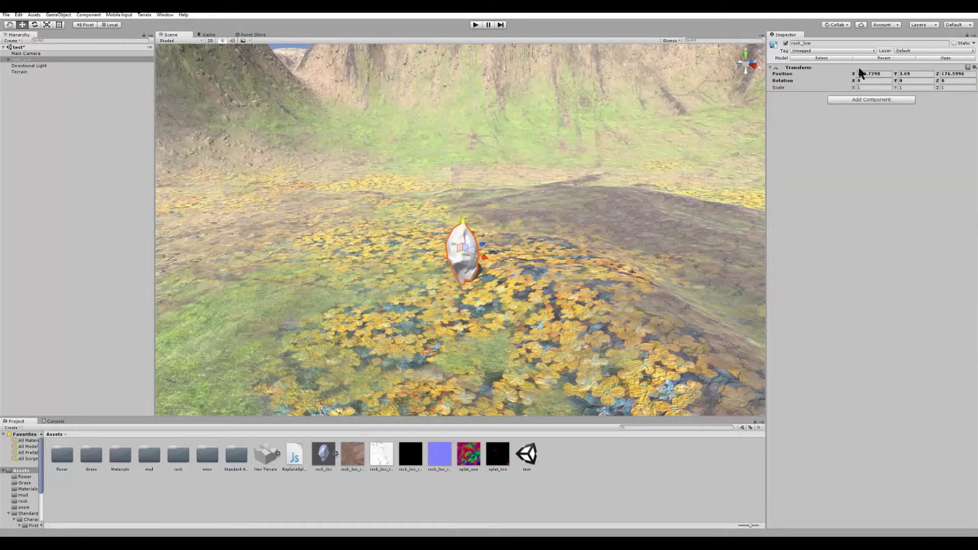
- Enable Generate Lightmap UVs and Generate Colliders in the rock_low import settings and apply them
click(326, 456)
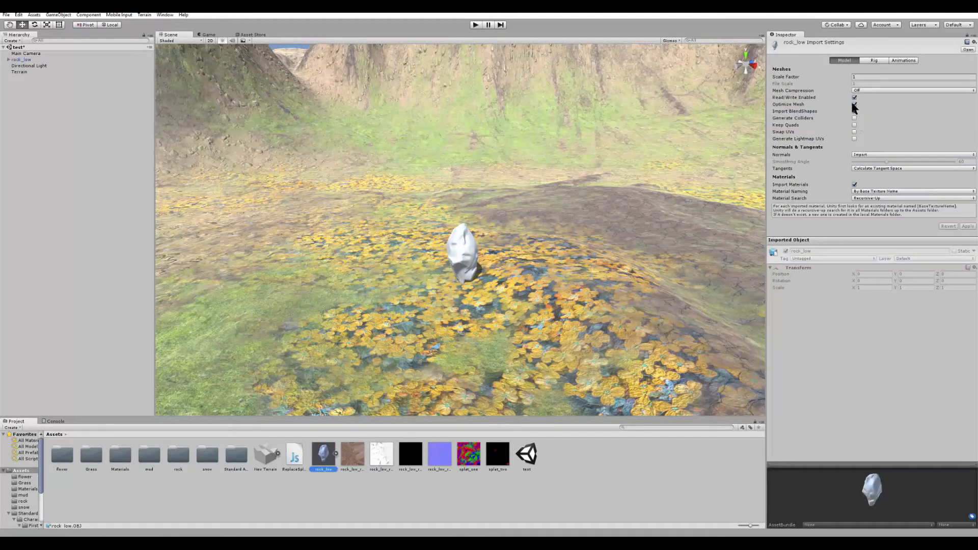
click(854, 139)
click(854, 117)
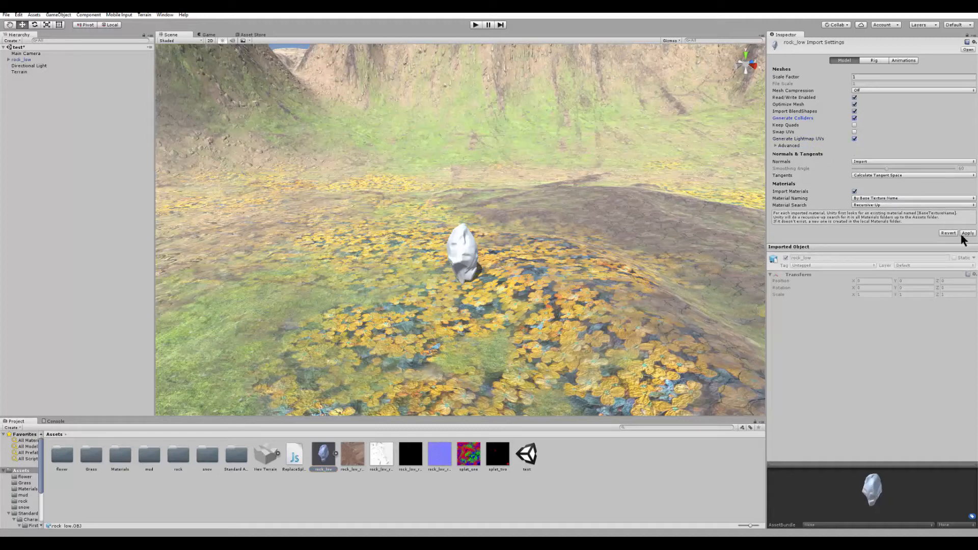
click(968, 233)
- Create a material named Rock_Mtl in the Assets folder and apply it to the rock in the scene
right_click(551, 478)
mouse_move(586, 333)
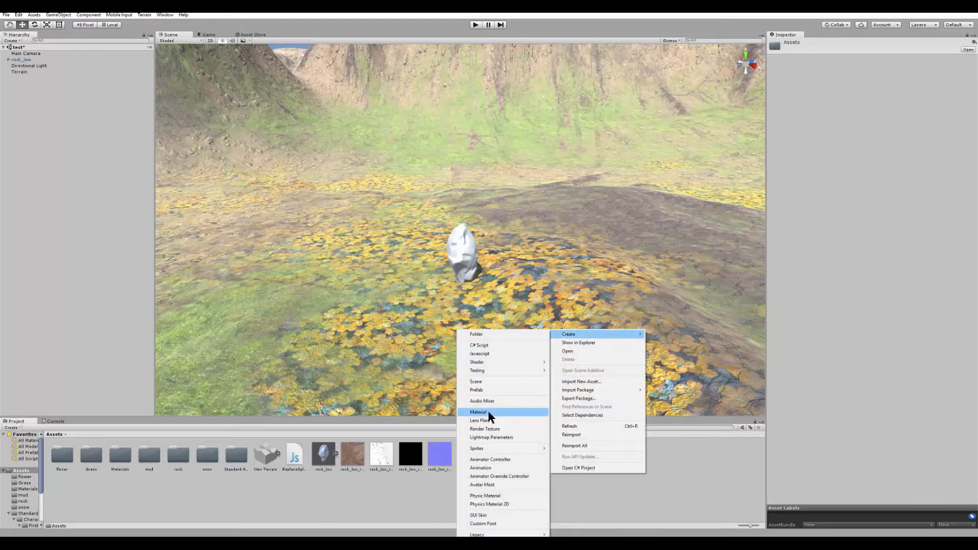
click(483, 412)
text(RO)
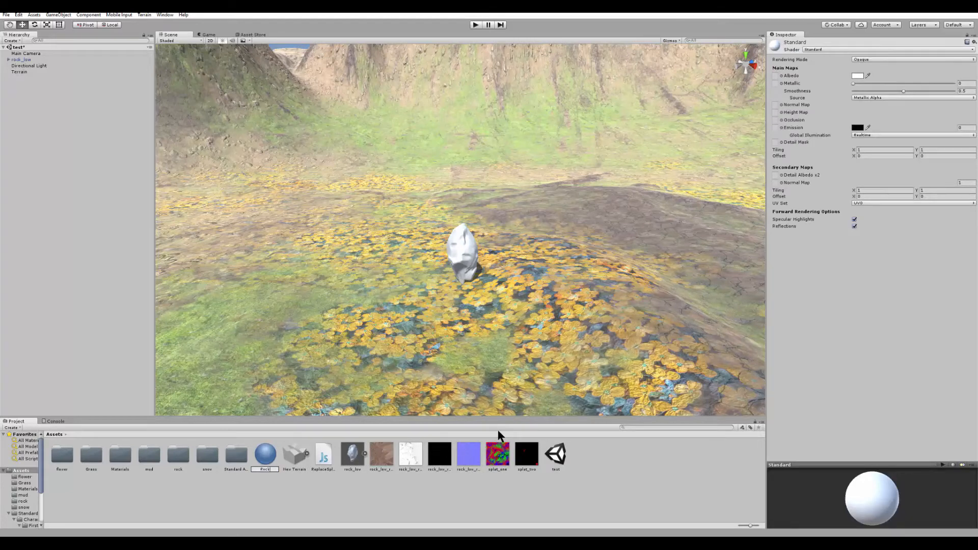
key(Return)
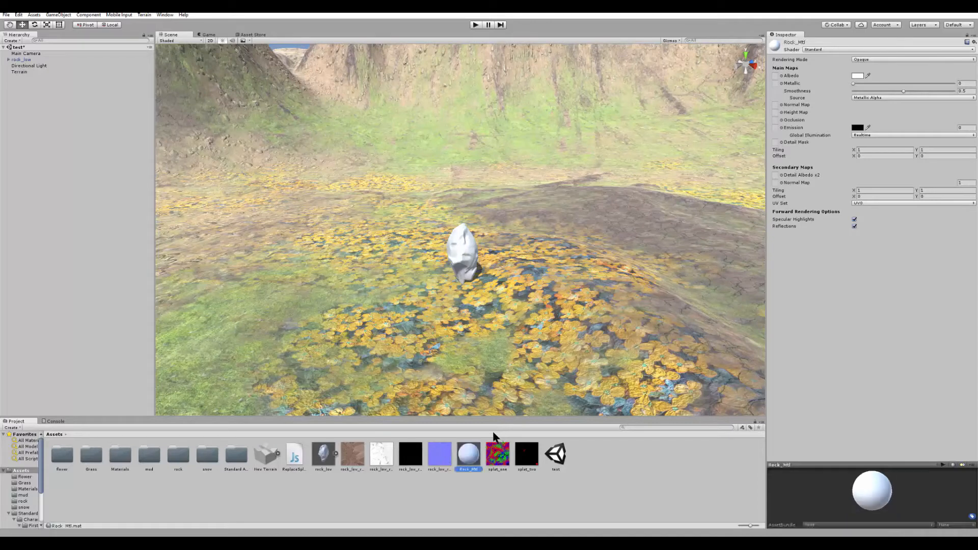
drag(471, 456, 461, 261)
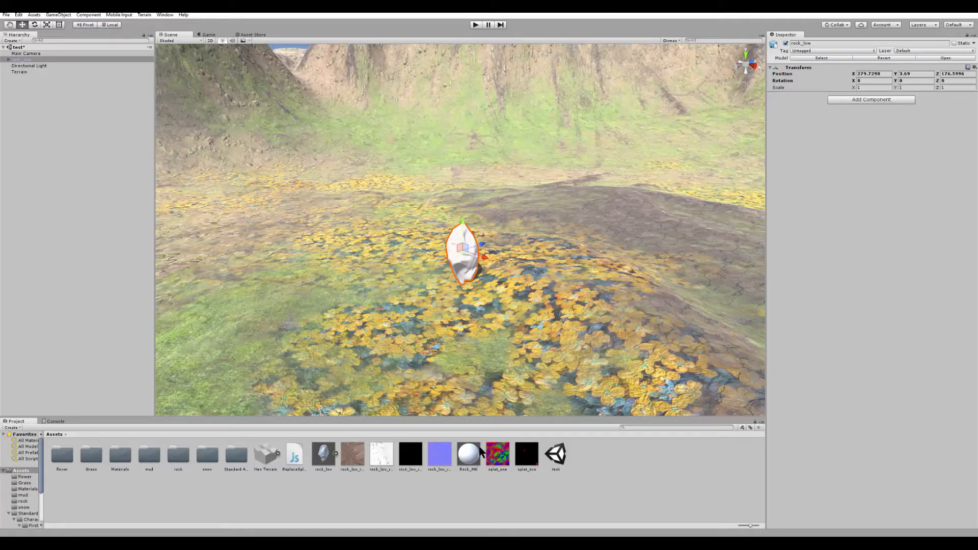
- Assign the brown rock color texture to Rock_Mtl's Albedo and the white AO texture to its Occlusion slot
click(472, 493)
click(472, 457)
drag(352, 455, 552, 348)
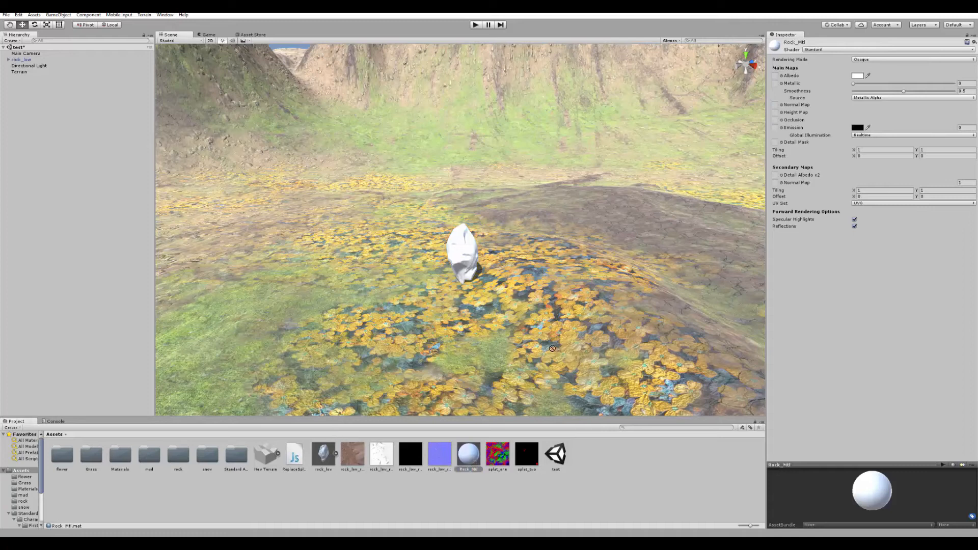
drag(786, 79, 779, 79)
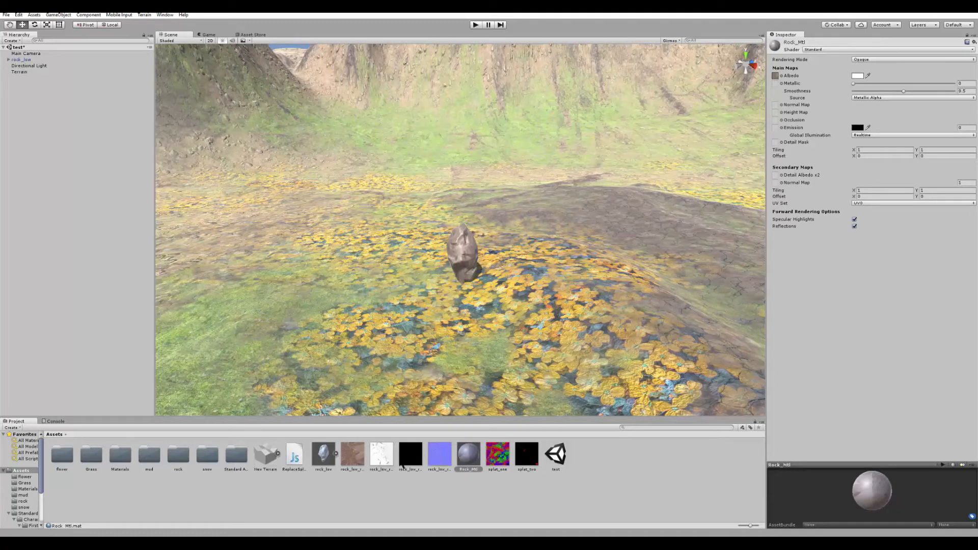
drag(382, 458, 779, 121)
- Test different occlusion strengths on Rock_Mtl while viewing the rock up close
key(w)
right_drag(469, 256, 487, 285)
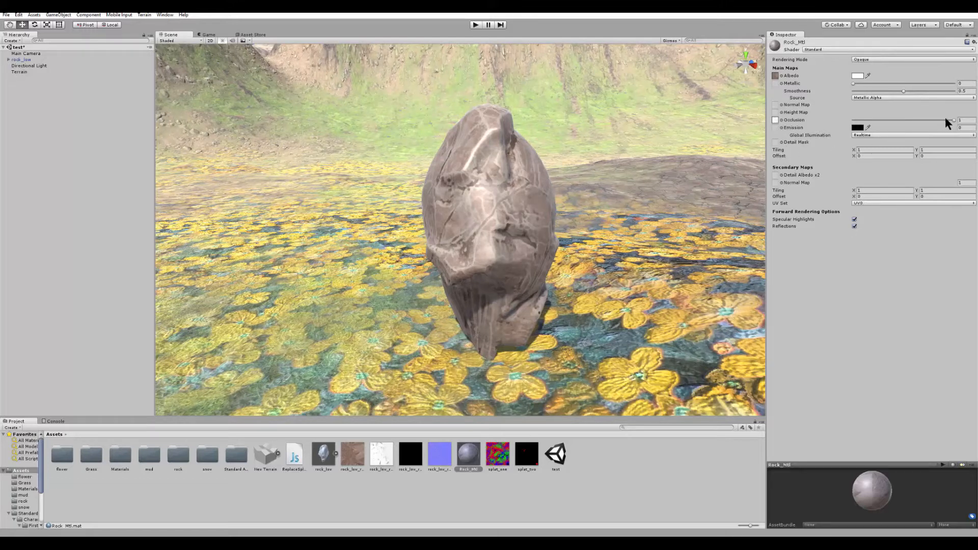
mouse_move(950, 119)
mouse_down()
mouse_move(864, 123)
mouse_move(895, 122)
mouse_up()
- Assign the black MetallicSmoothness texture to Rock_Mtl's Metallic slot and the Normal texture to its Normal Map slot
drag(754, 137, 774, 83)
drag(440, 454, 780, 105)
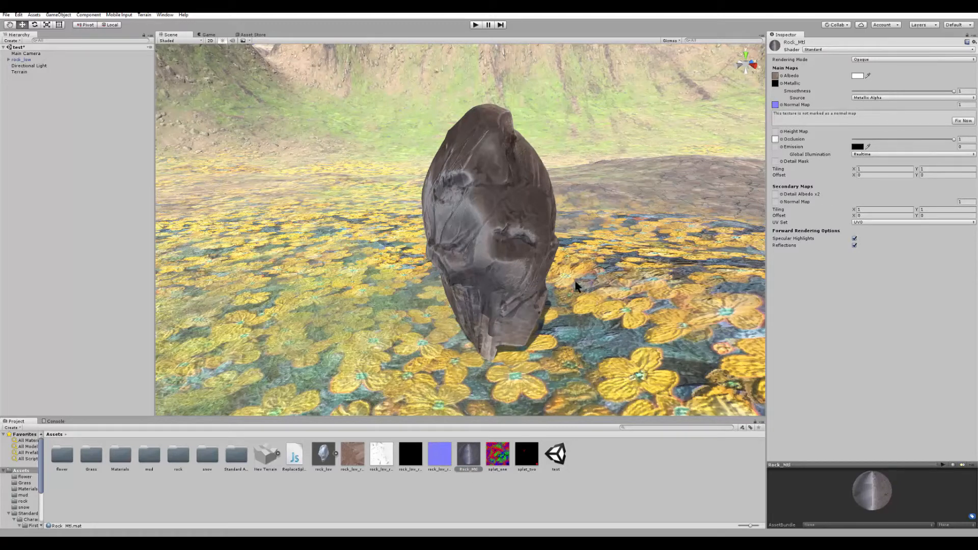
- Set the texture type of rock_low_rock_low_defaultMat_Normal to Normal map and apply the import settings
click(442, 452)
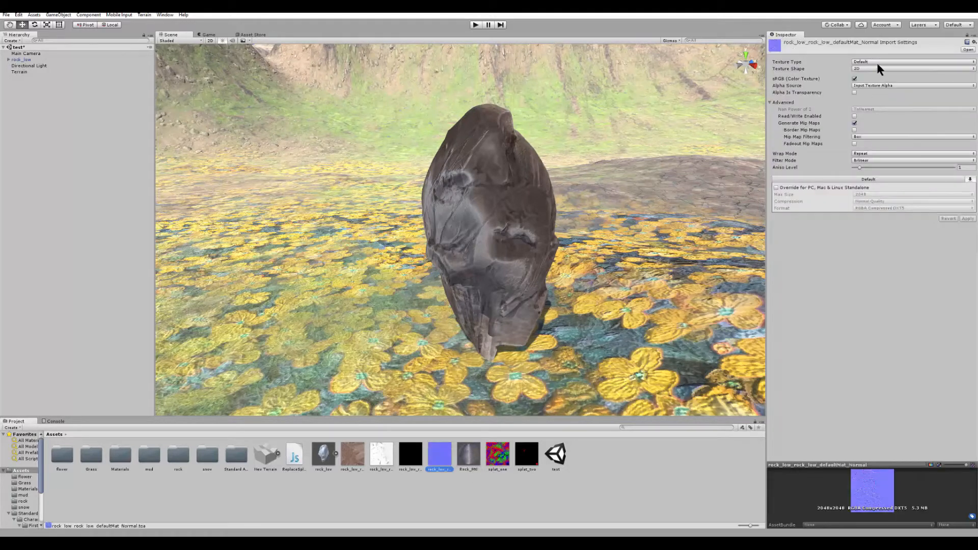
click(876, 62)
click(877, 79)
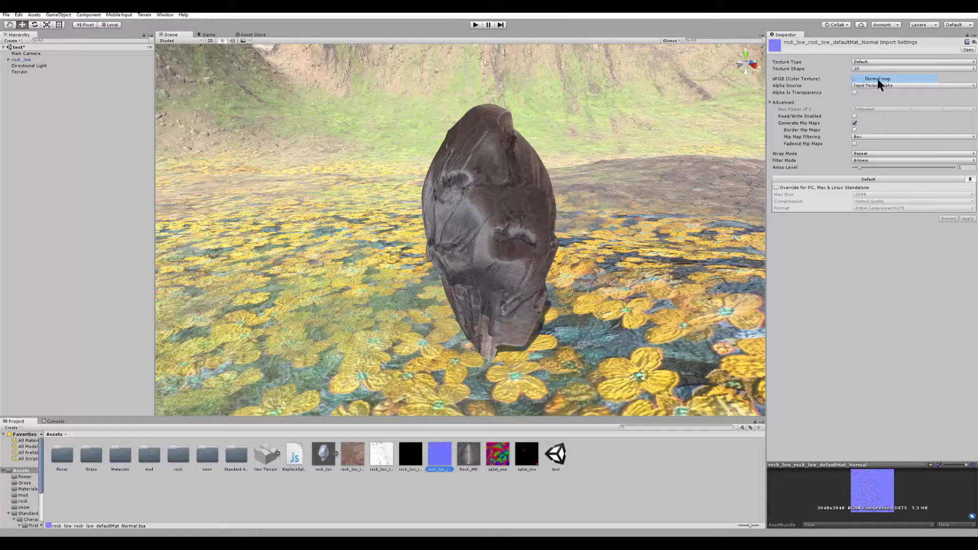
click(964, 205)
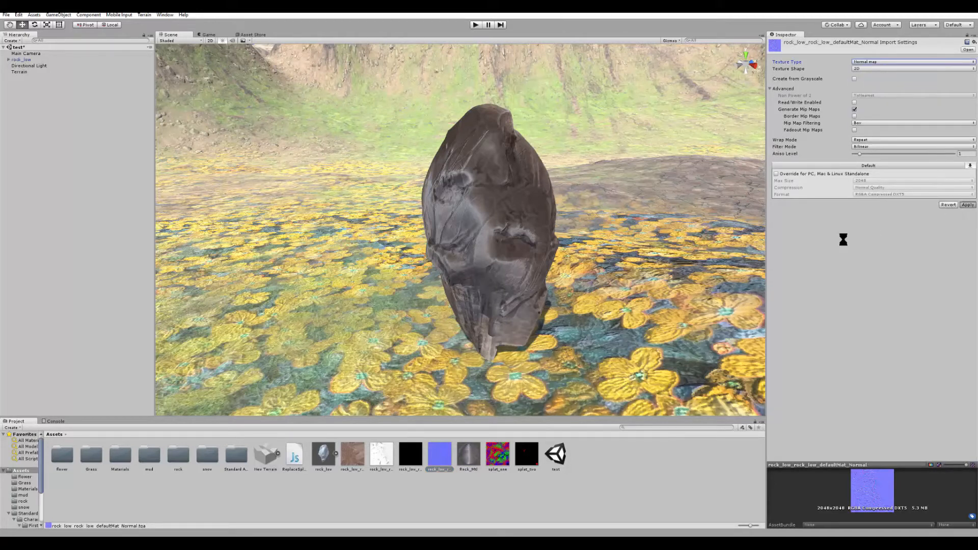
- Rotate the rock about 48 degrees around its vertical axis
click(517, 209)
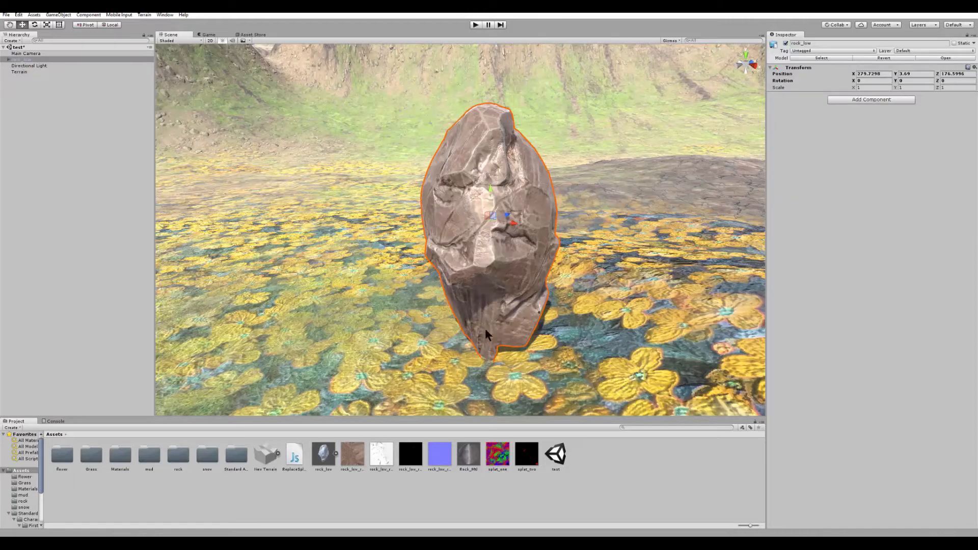
key(e)
drag(510, 237, 450, 228)
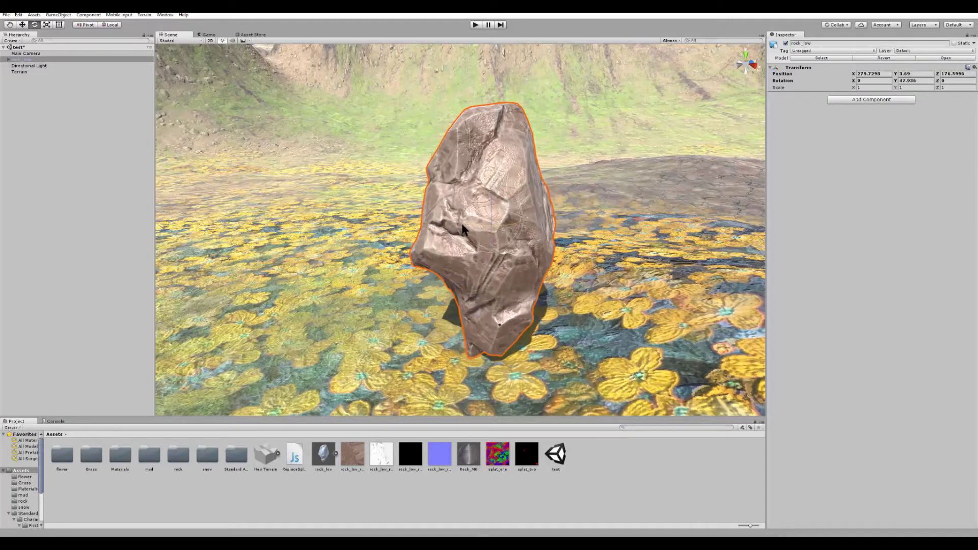
key(w)
right_drag(451, 227, 462, 280)
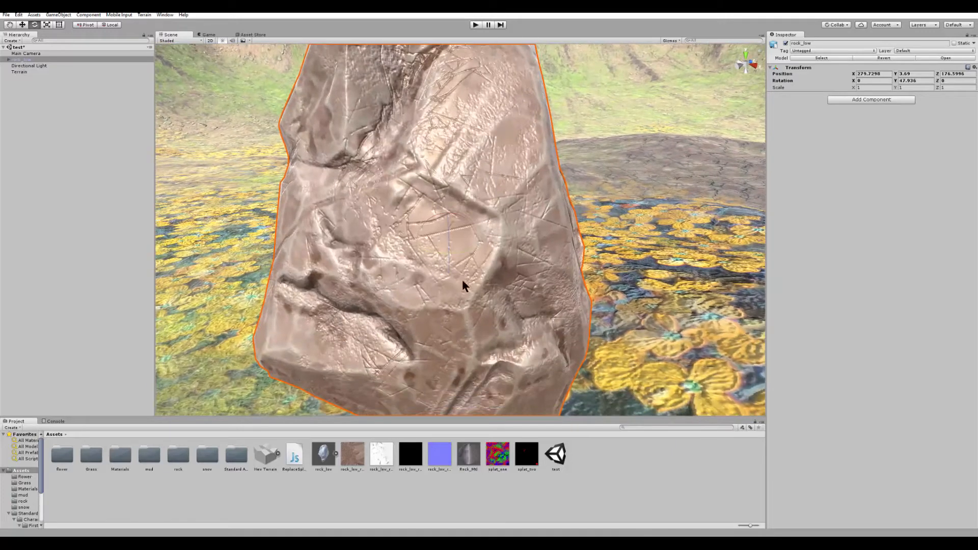
drag(437, 253, 554, 259)
key(ctrl+z)
- Add a reflection probe to the scene
key(s)
right_drag(554, 260, 487, 287)
key(w)
key(w)
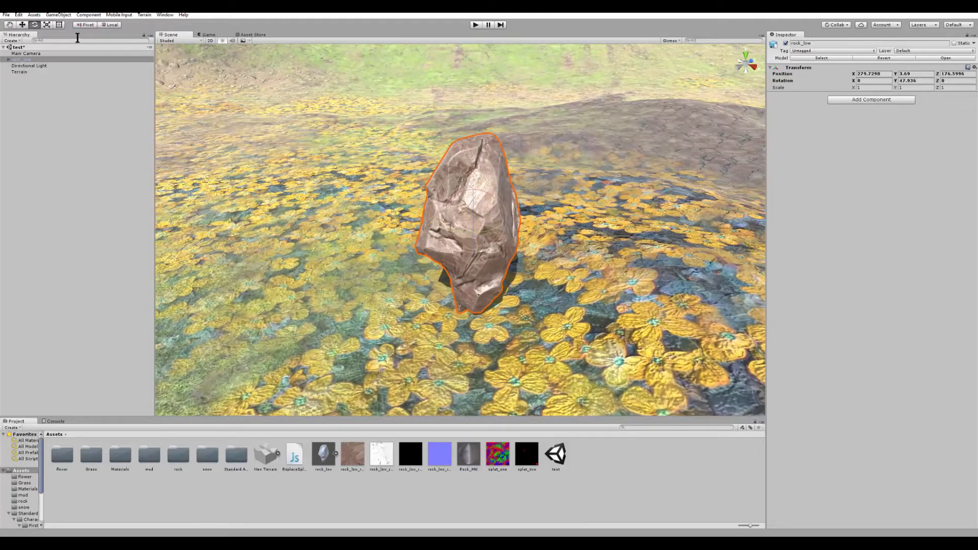
click(34, 14)
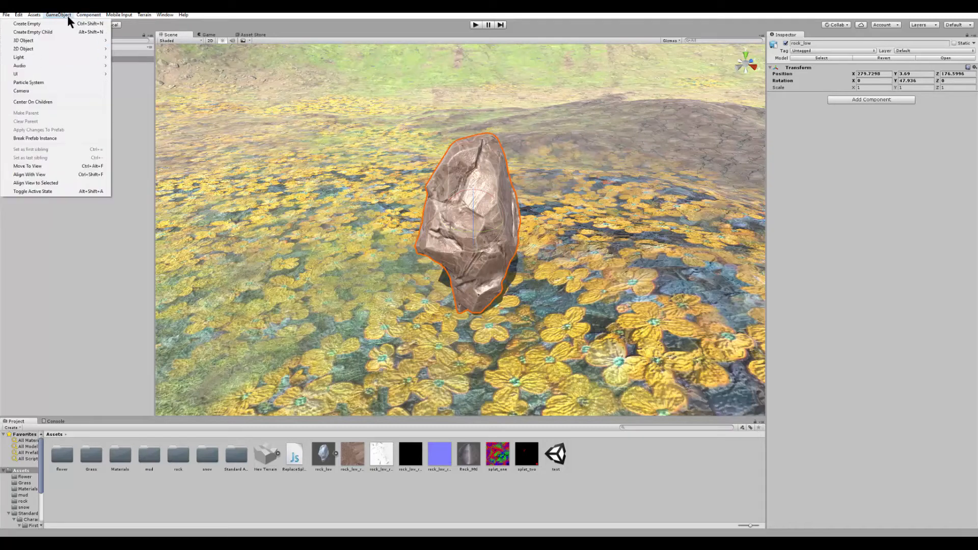
mouse_move(69, 57)
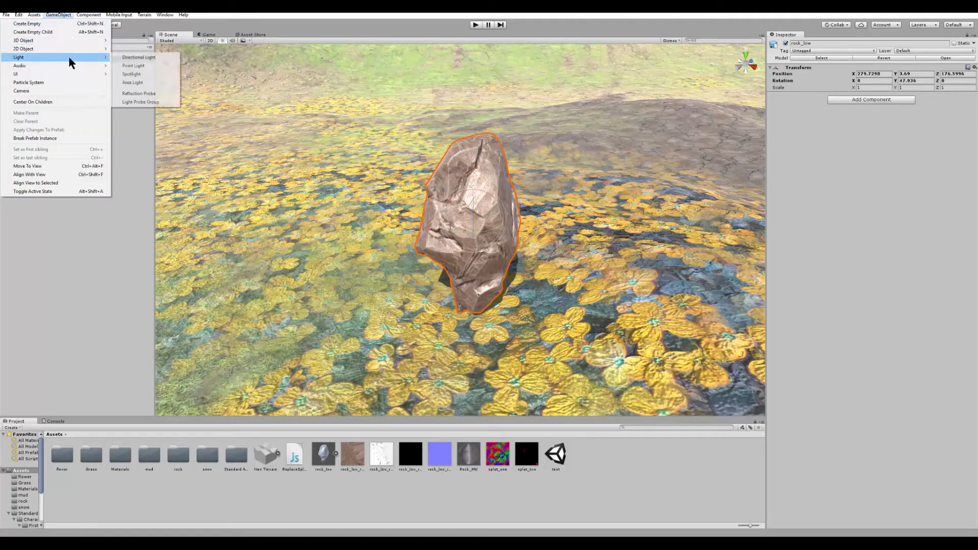
click(147, 93)
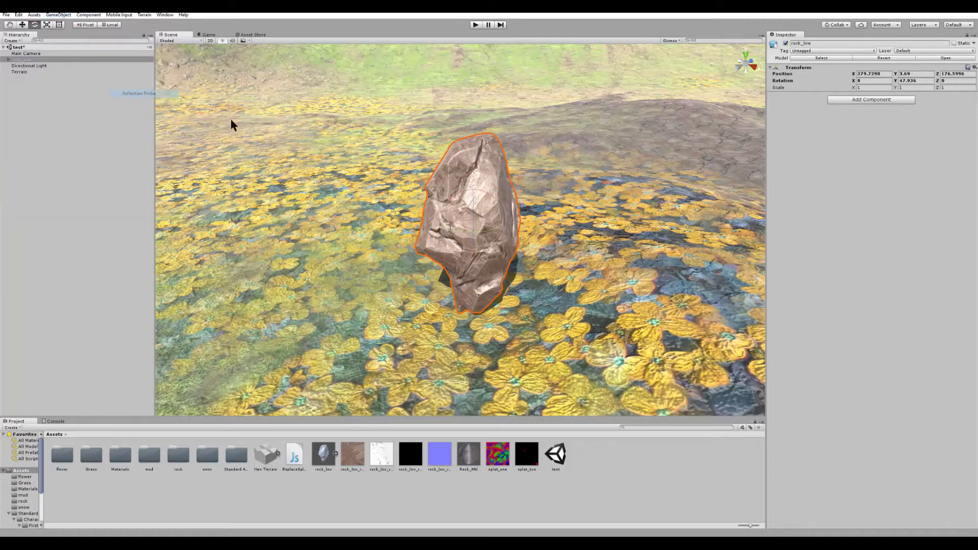
- Move the reflection probe above the rock, to a Y position of about 6.3
key(s)
mouse_move(489, 203)
right_down()
mouse_move(343, 197)
mouse_move(433, 175)
mouse_move(466, 196)
mouse_move(490, 193)
mouse_move(507, 213)
mouse_move(484, 201)
right_up()
key(w)
key(w)
drag(498, 234, 542, 71)
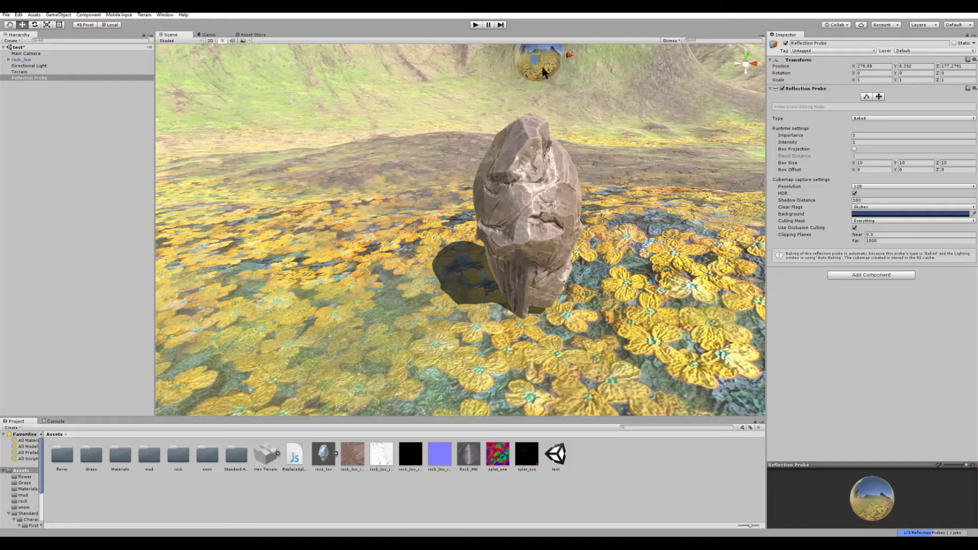
right_drag(543, 69, 572, 127)
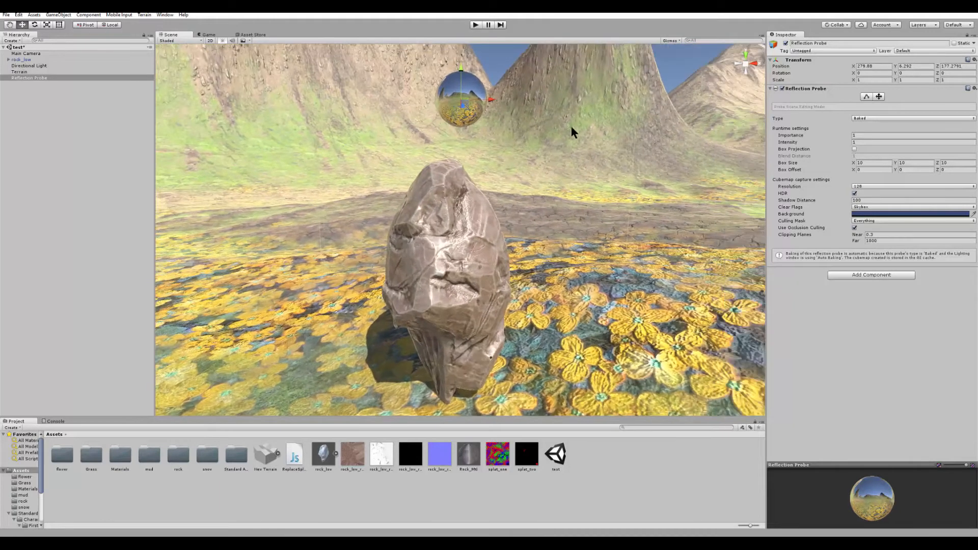
- Mark the rock_low object in the scene as static
click(436, 213)
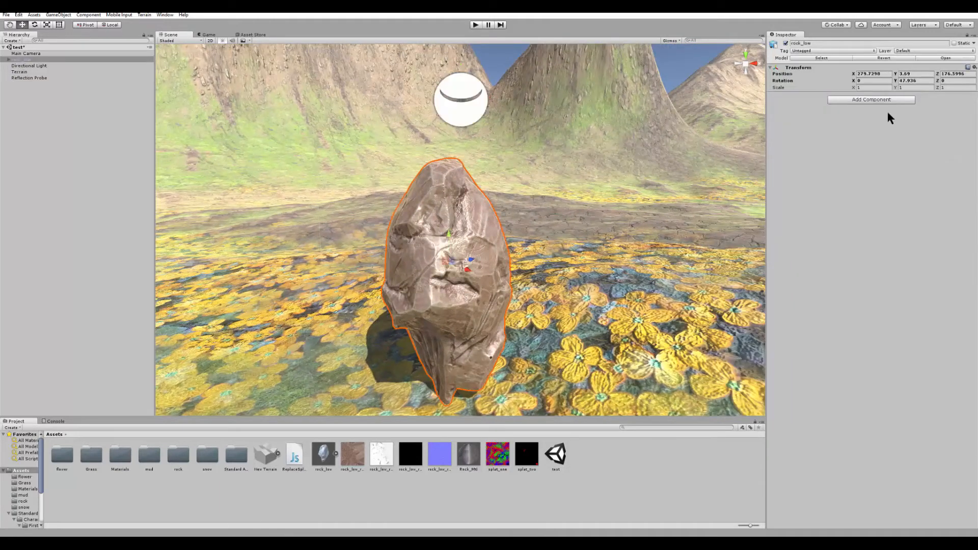
click(954, 43)
click(448, 288)
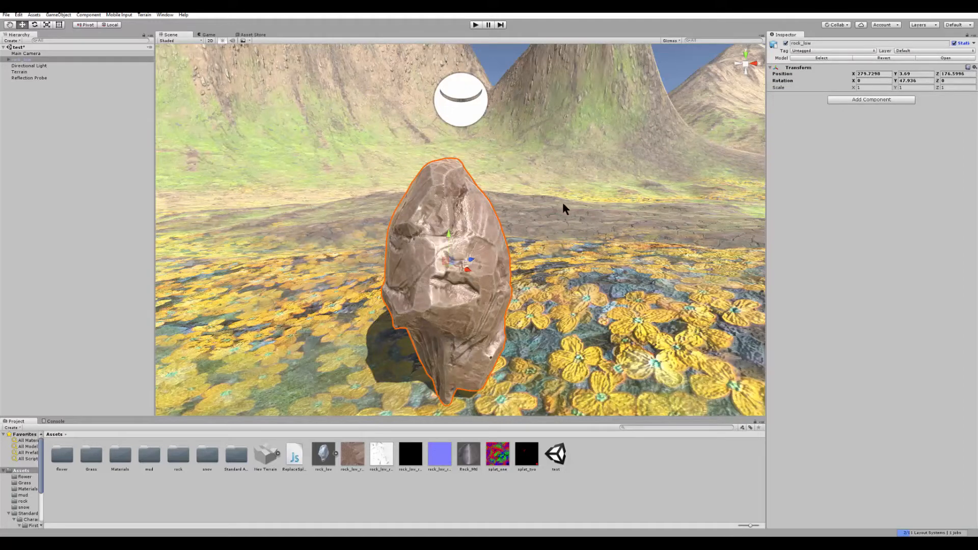
- Inspect the rock's lighting and surface detail in the scene from other angles and up close
alt+drag(563, 203, 529, 251)
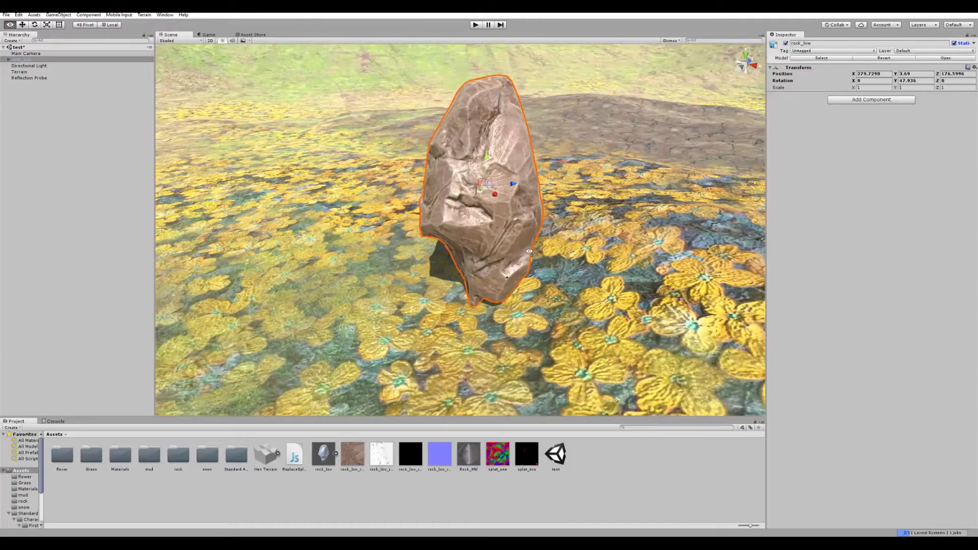
key(w)
mouse_move(529, 251)
right_down()
mouse_move(533, 242)
mouse_move(100, 203)
mouse_move(764, 217)
mouse_move(509, 214)
mouse_move(607, 194)
mouse_move(557, 223)
mouse_move(546, 263)
mouse_move(526, 154)
mouse_move(526, 248)
mouse_move(515, 264)
mouse_move(527, 202)
right_up()
key(s)
key(w)
scroll(516, 263, up, 5)
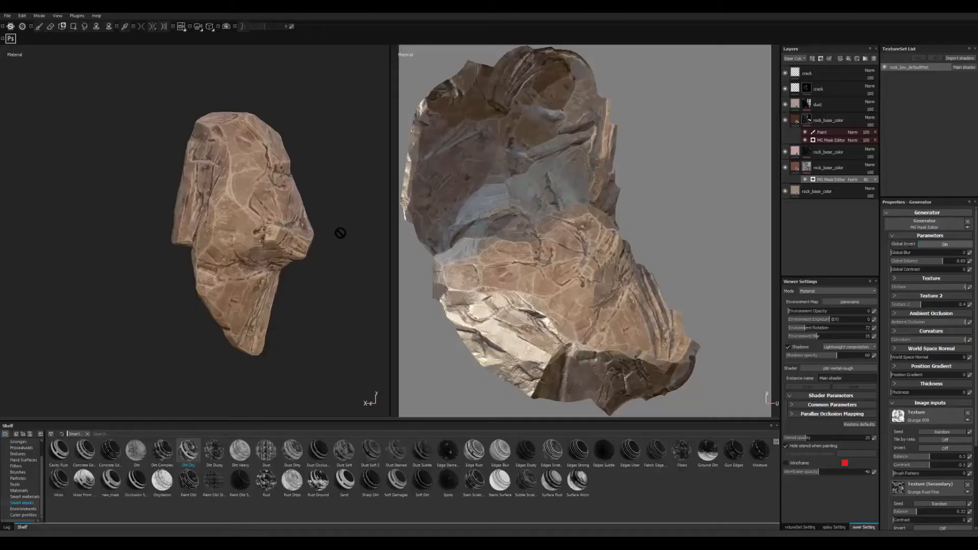
- Switch to Substance Painter and examine the textured rock in the 3D view
alt+drag(154, 162, 178, 172)
alt+right_drag(179, 172, 220, 181)
alt+middle_drag(226, 179, 192, 158)
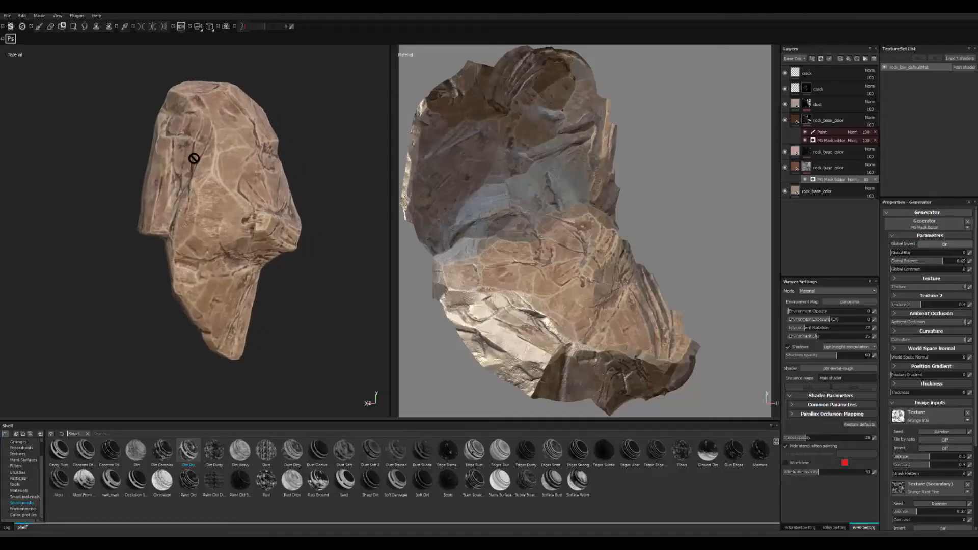
- Open the texture export settings and choose the Unreal Engine 4 (Packed) configuration
click(8, 15)
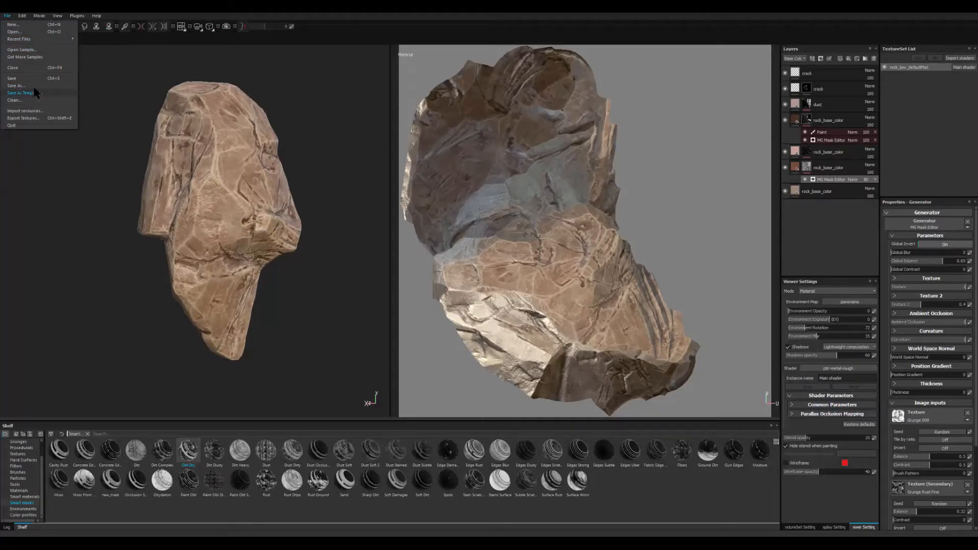
click(32, 124)
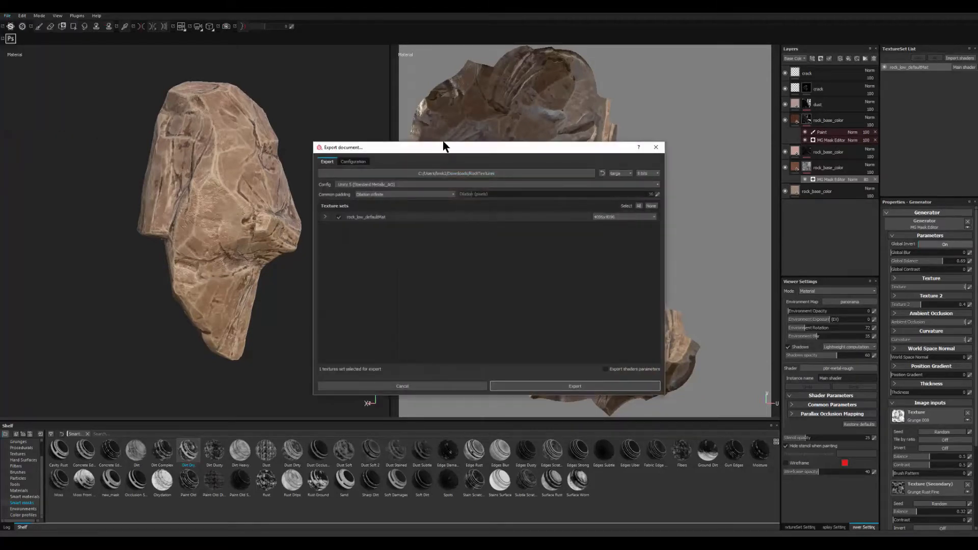
drag(443, 146, 434, 133)
click(356, 171)
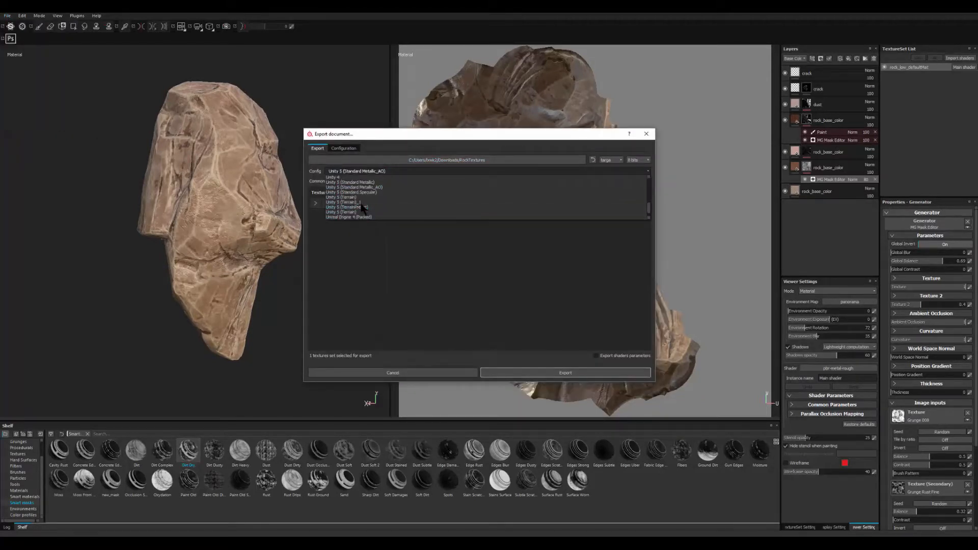
click(357, 217)
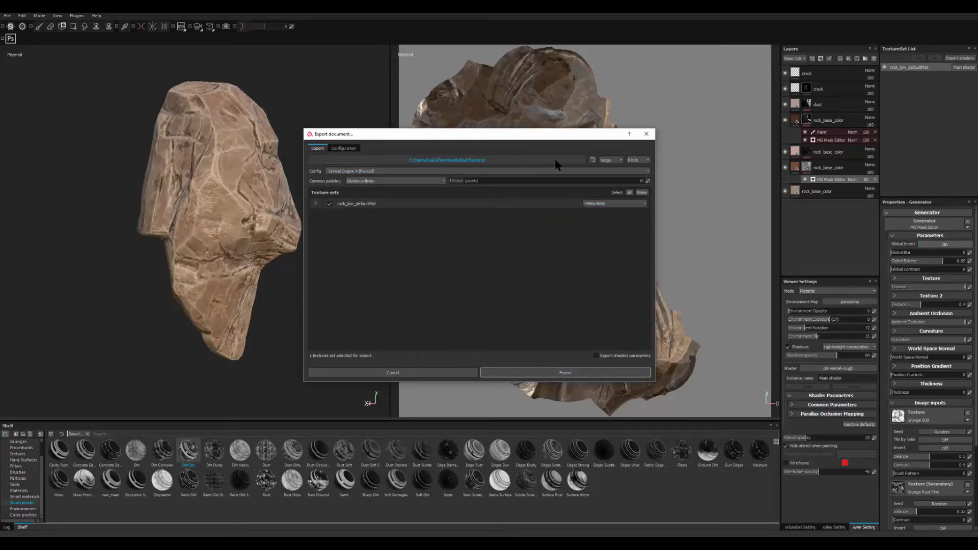
- Create a rockUE4 folder inside RockTextures as the output location and export the rock's textures to it
click(567, 163)
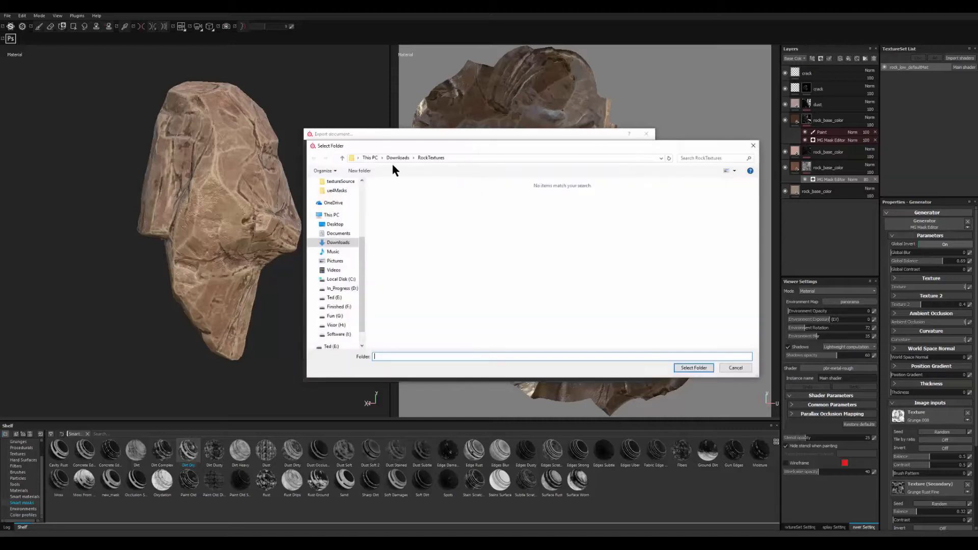
click(364, 172)
text(rock)
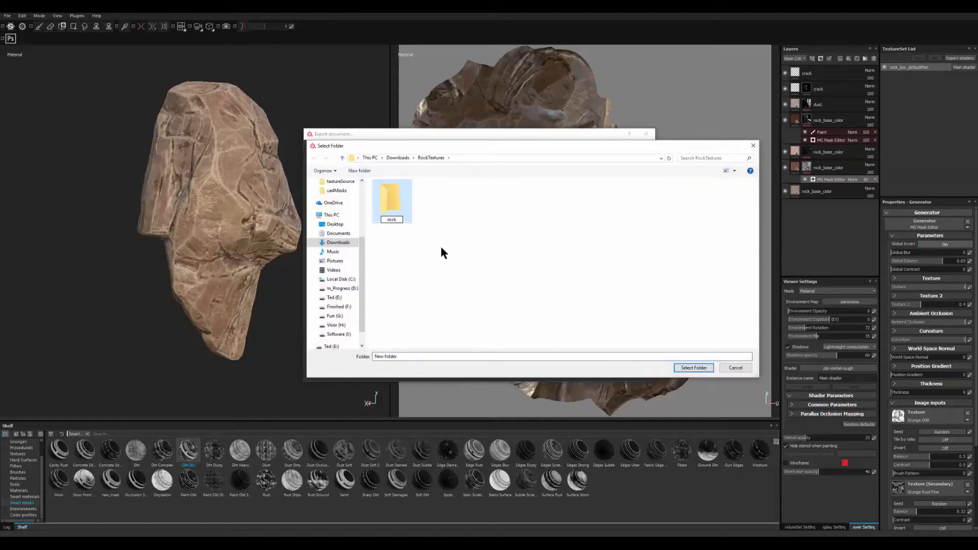
text(UE4)
key(Return)
key(Return)
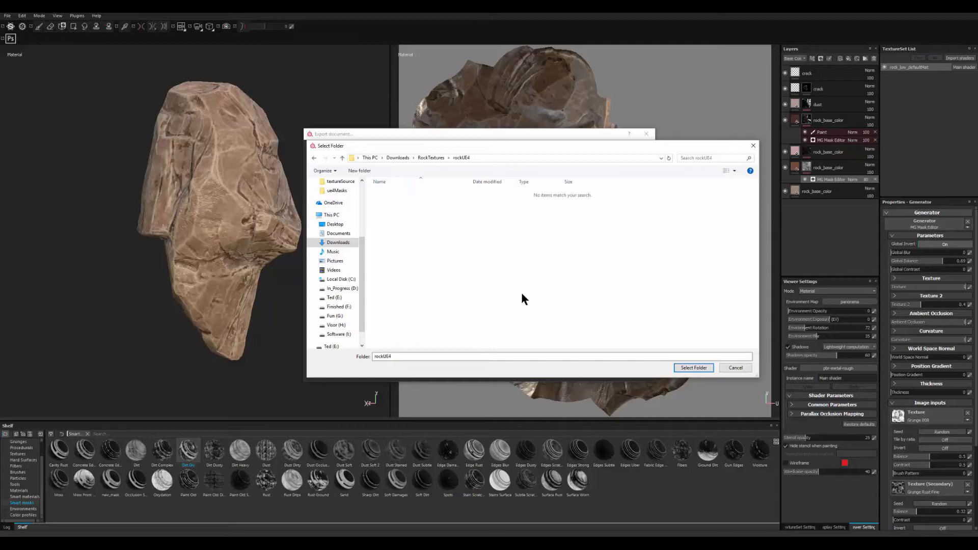
click(690, 368)
click(564, 372)
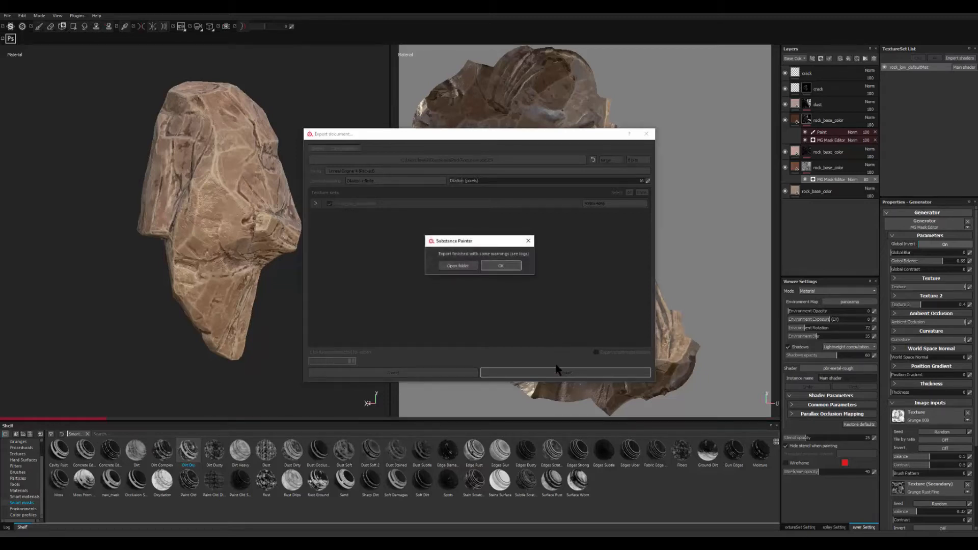
- Open the export folder and import the three exported TGA textures into the Content folder of the Unreal Editor project
click(457, 265)
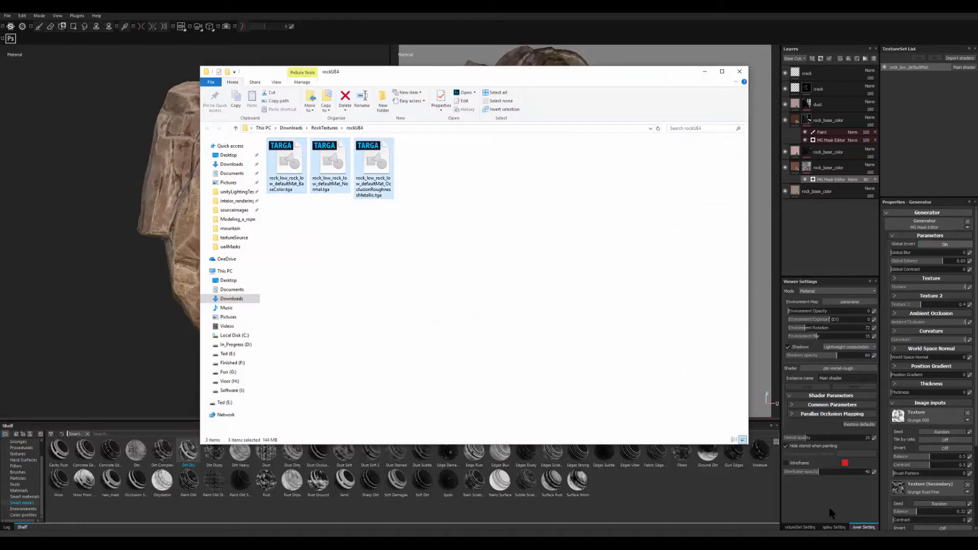
drag(375, 160, 518, 491)
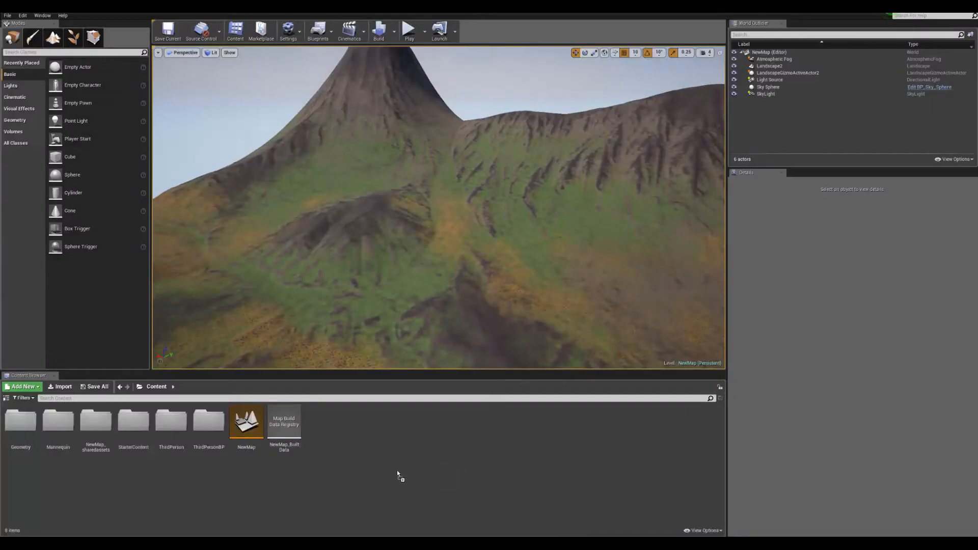
drag(398, 471, 398, 471)
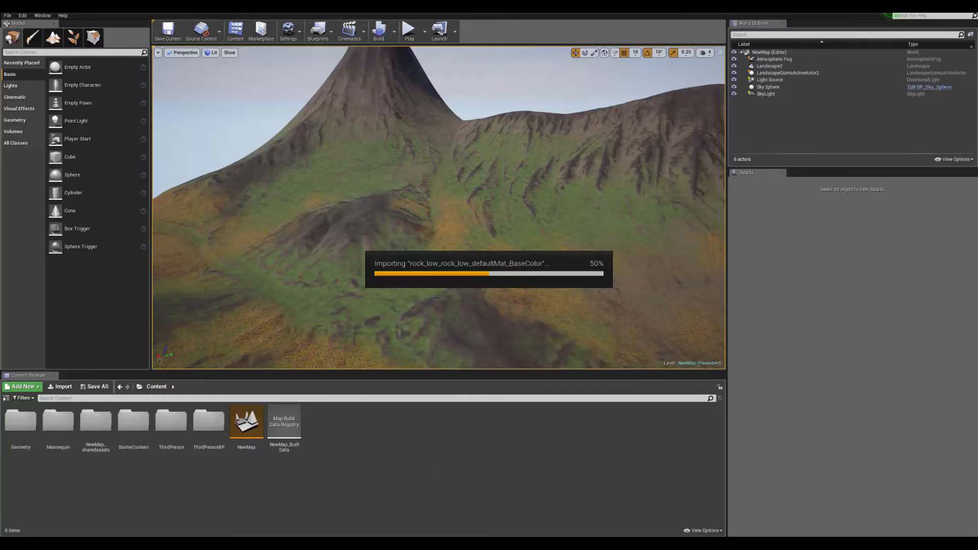
- Import the rock_low.OBJ mesh from the Rock folder into Content with the default options and save all modified assets
key(alt+Tab)
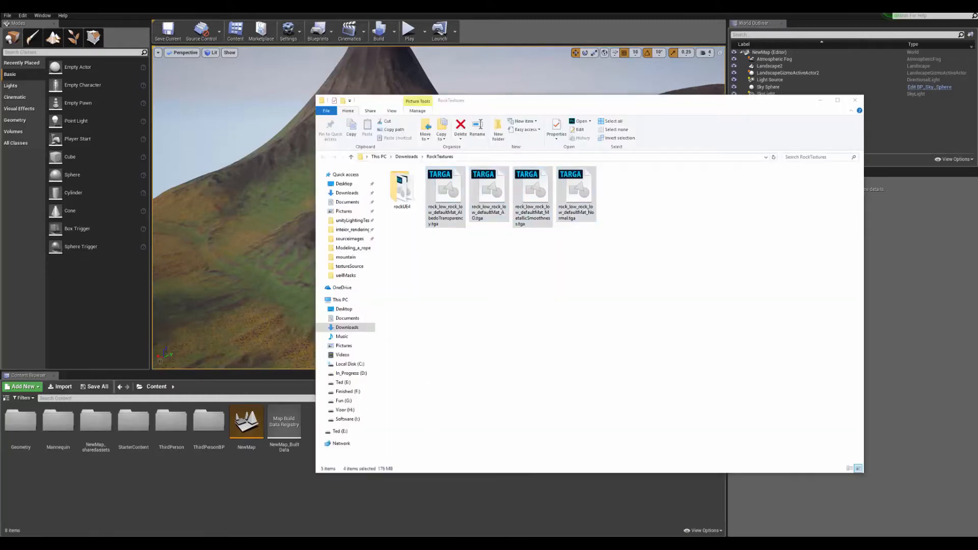
key(alt+Tab)
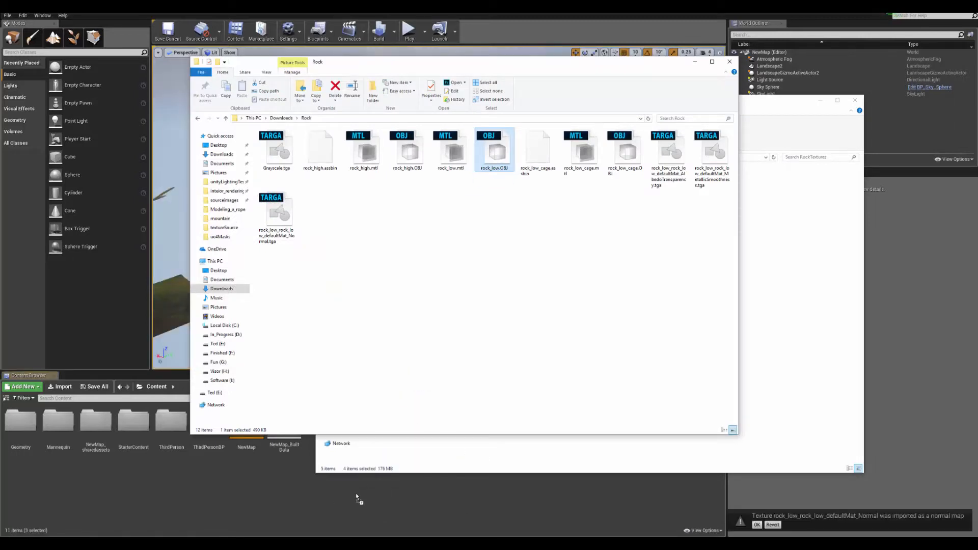
key(alt+Tab)
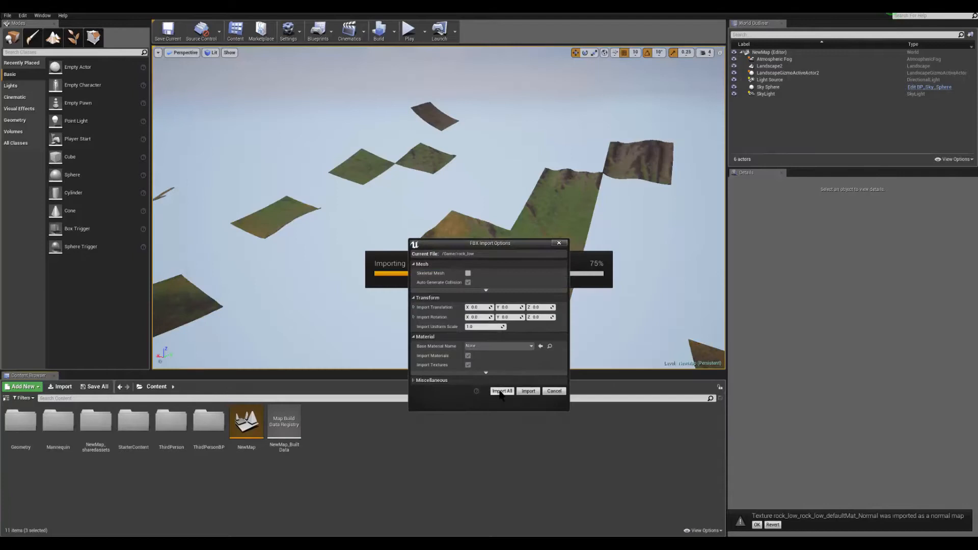
click(486, 395)
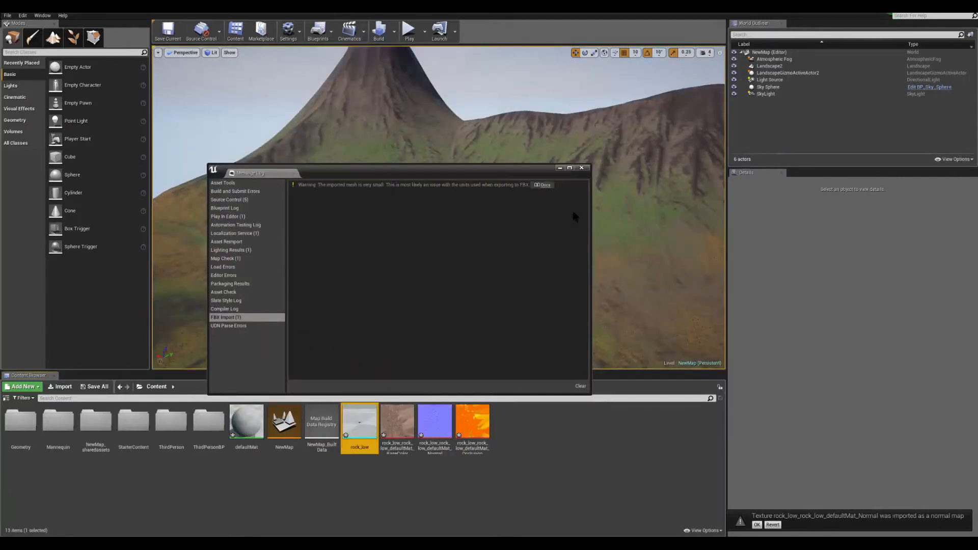
click(580, 160)
click(582, 168)
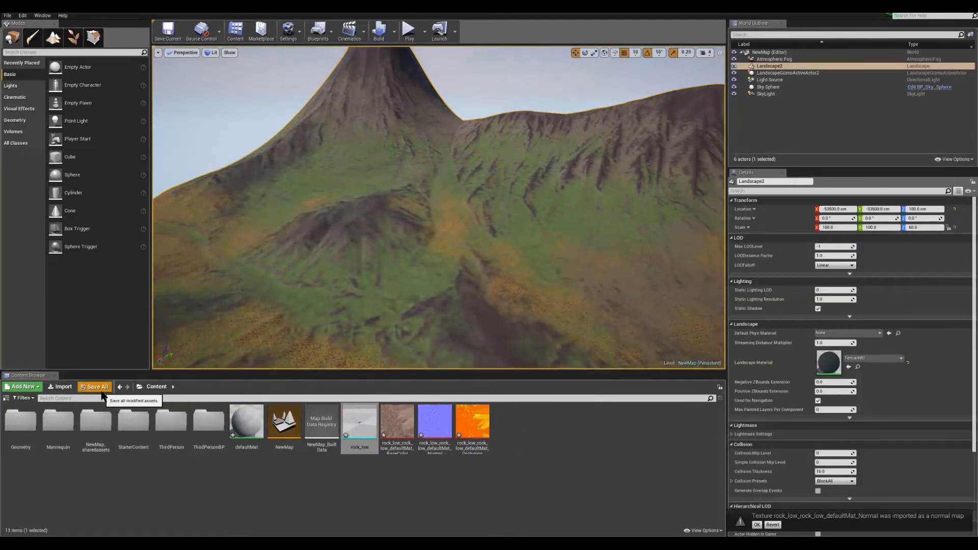
click(94, 386)
click(557, 343)
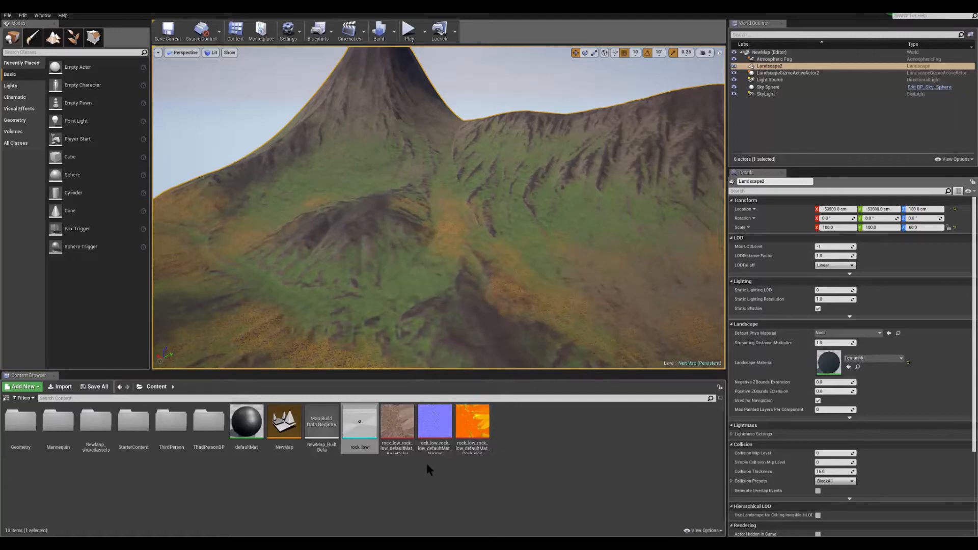
- Place the rock_low mesh on the landscape and raise it above the ground surface
click(434, 422)
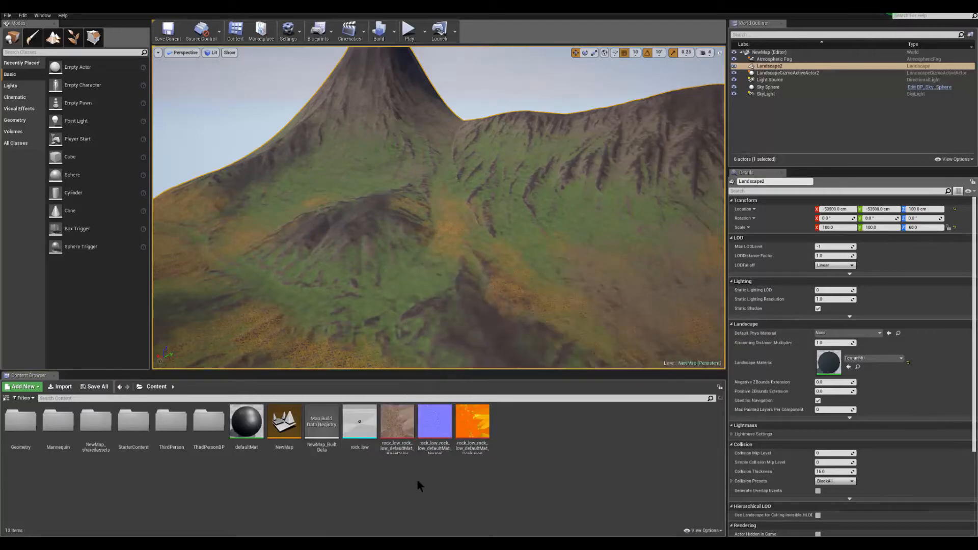
click(360, 422)
scroll(440, 345, up, 5)
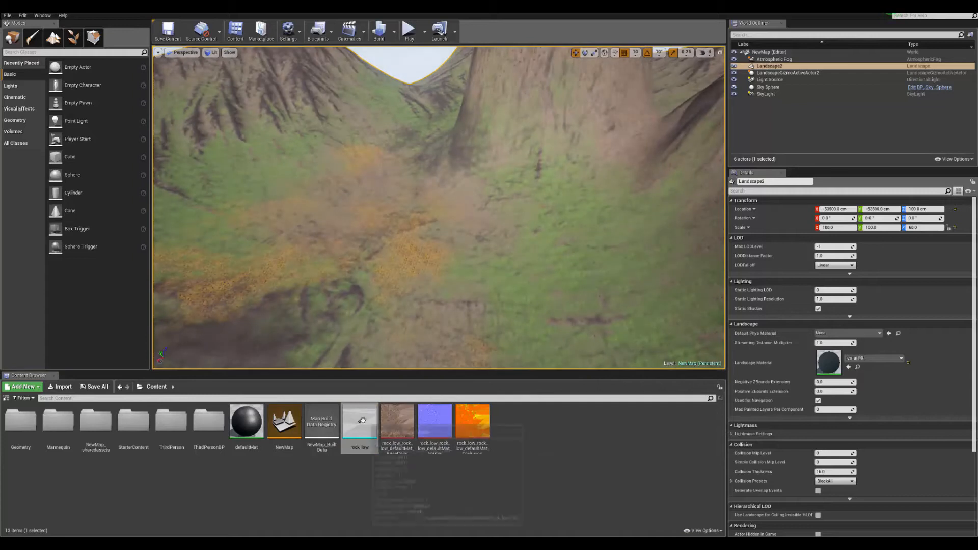
drag(360, 421, 403, 313)
scroll(403, 312, down, 5)
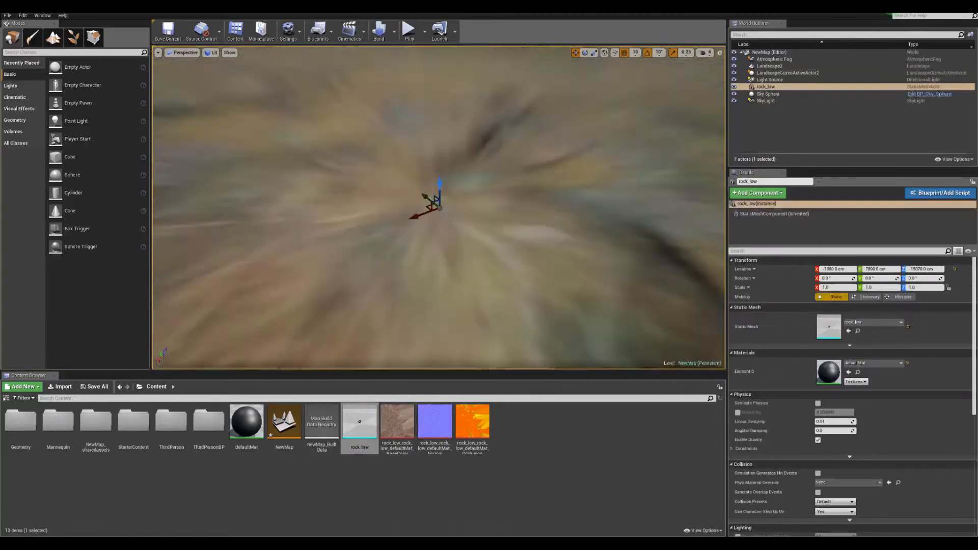
drag(436, 166, 436, 81)
key(f)
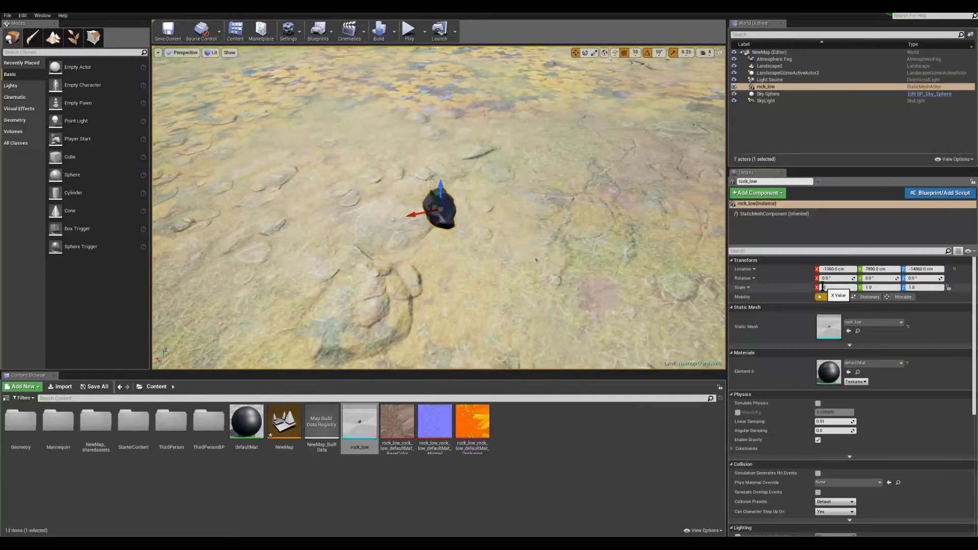
- Set the placed rock's scale to 100 on the X, Y and Z axes
key(Tab)
text(100)
key(Tab)
text(100)
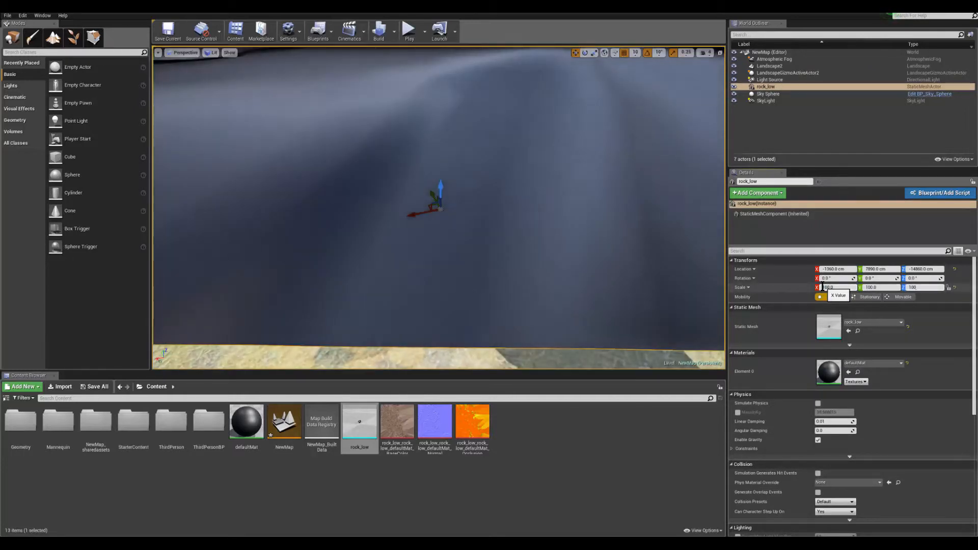
key(Return)
key(f)
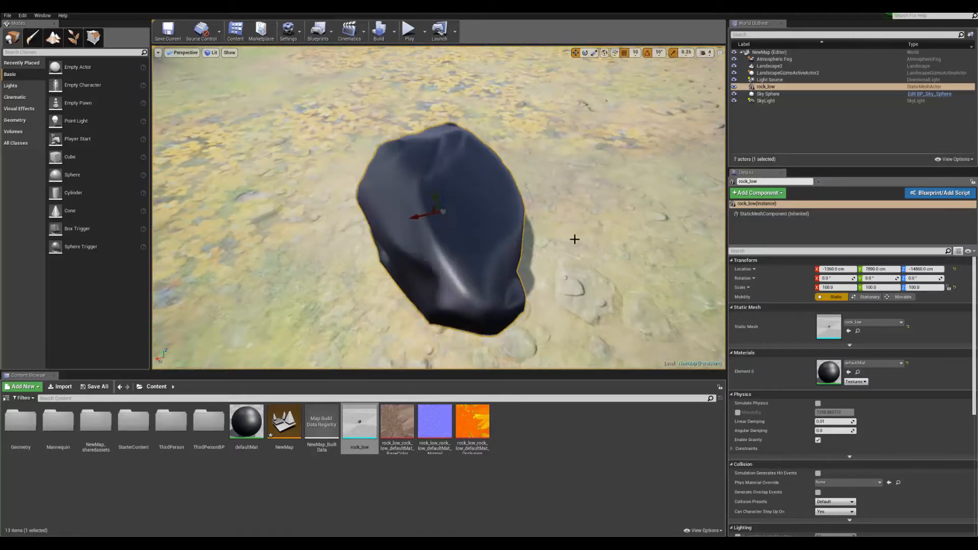
- Lower the rock onto the ground to a Z location of about -15000 cm and save all changes
drag(448, 180, 578, 292)
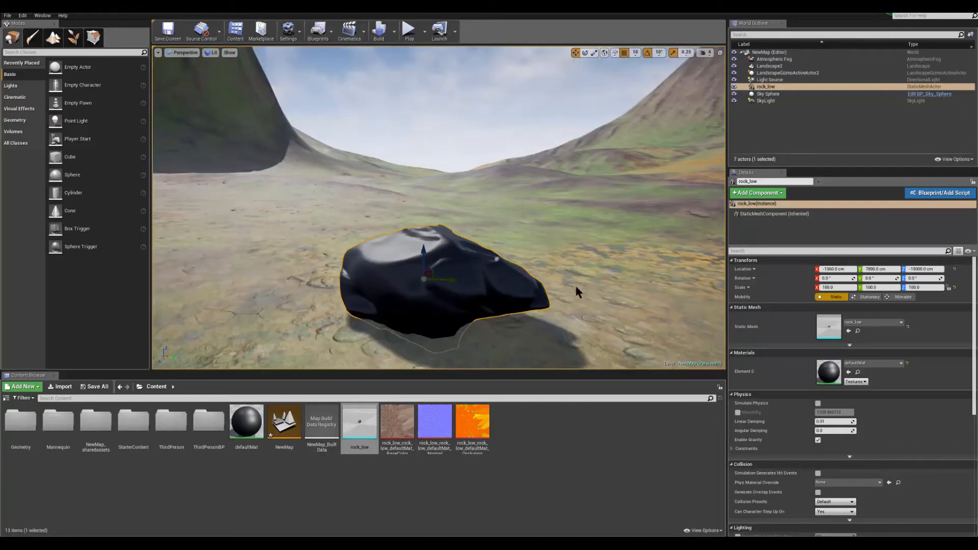
click(101, 387)
click(555, 342)
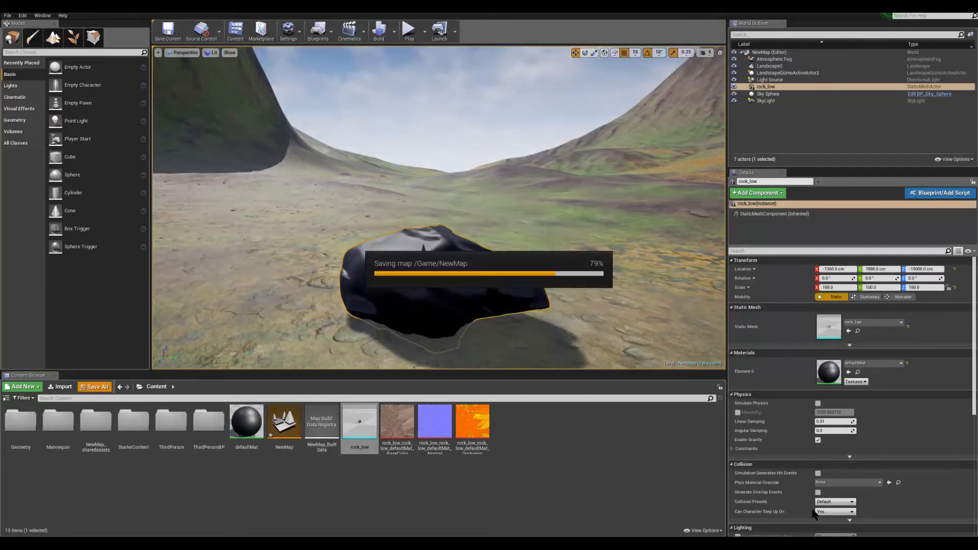
- Create a new material named RockMtl in the Content folder and open it for editing
alt+drag(499, 319, 273, 406)
click(463, 459)
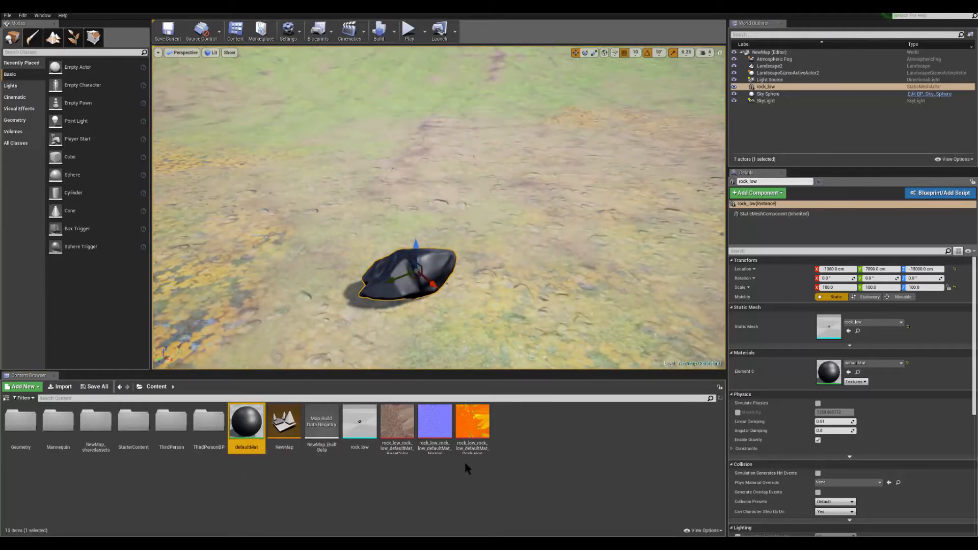
right_click(527, 434)
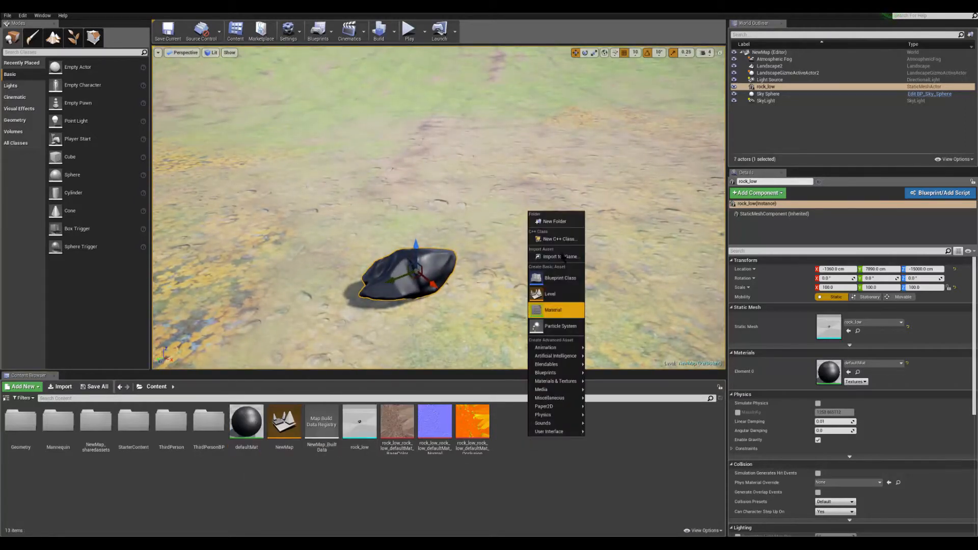
click(554, 309)
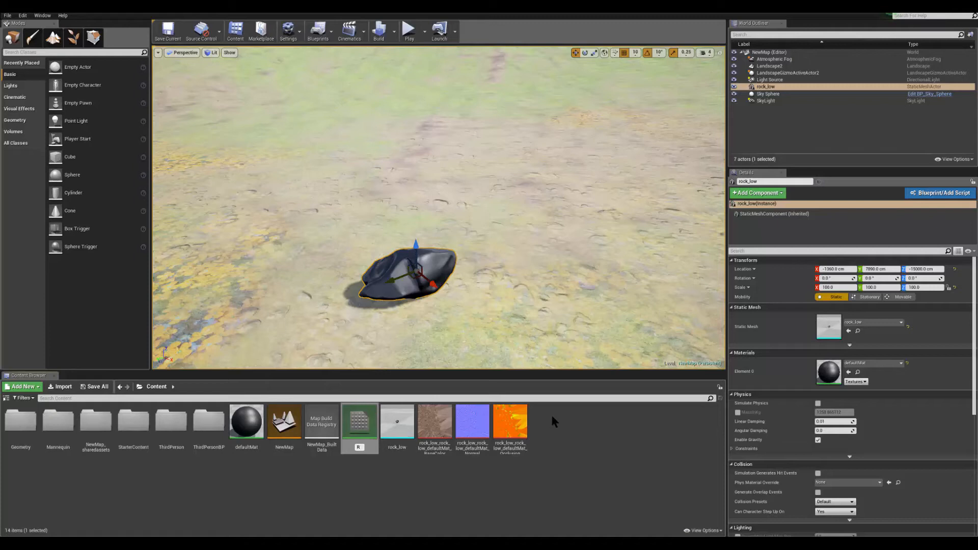
key(super+space)
key(Return)
double_click(510, 425)
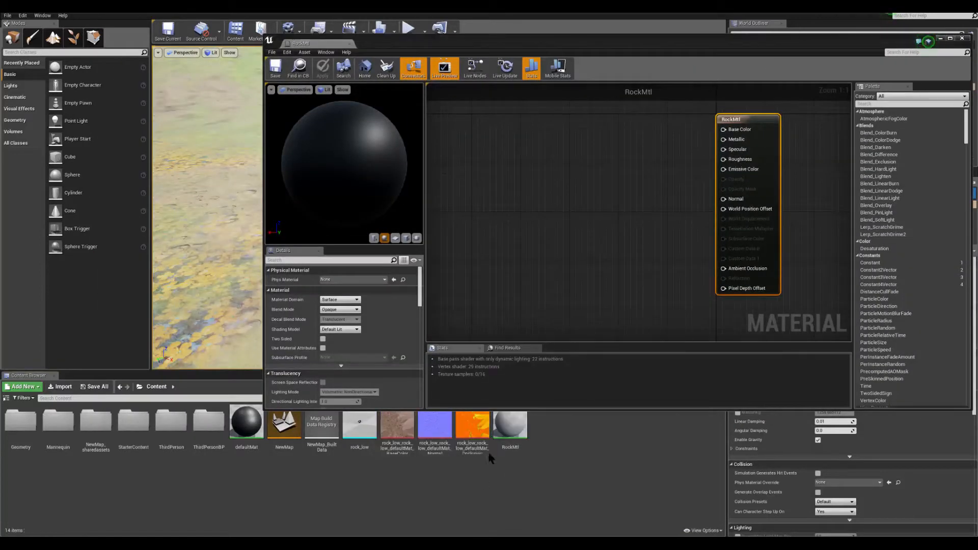
- Turn off sRGB for the OcclusionRoughnessMetallic texture and close its editor
double_click(475, 435)
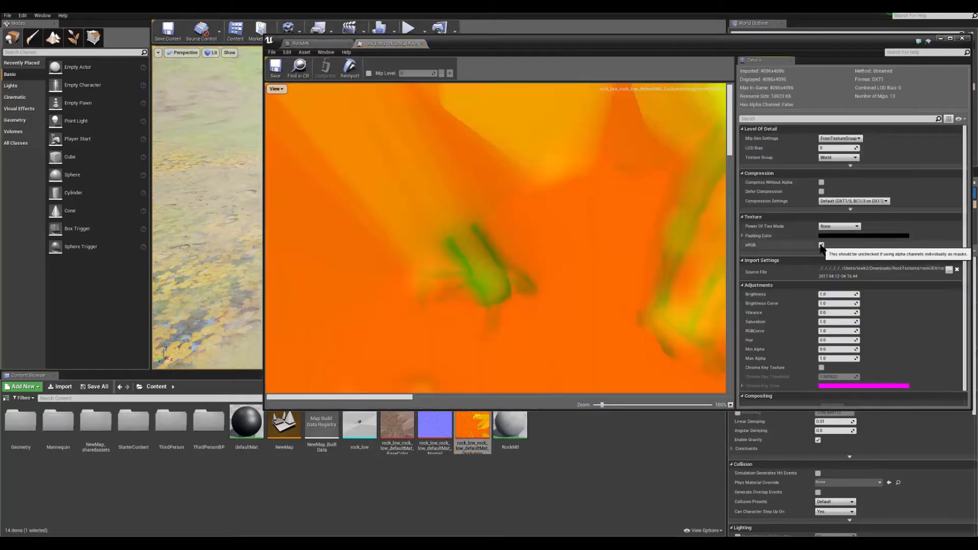
click(820, 246)
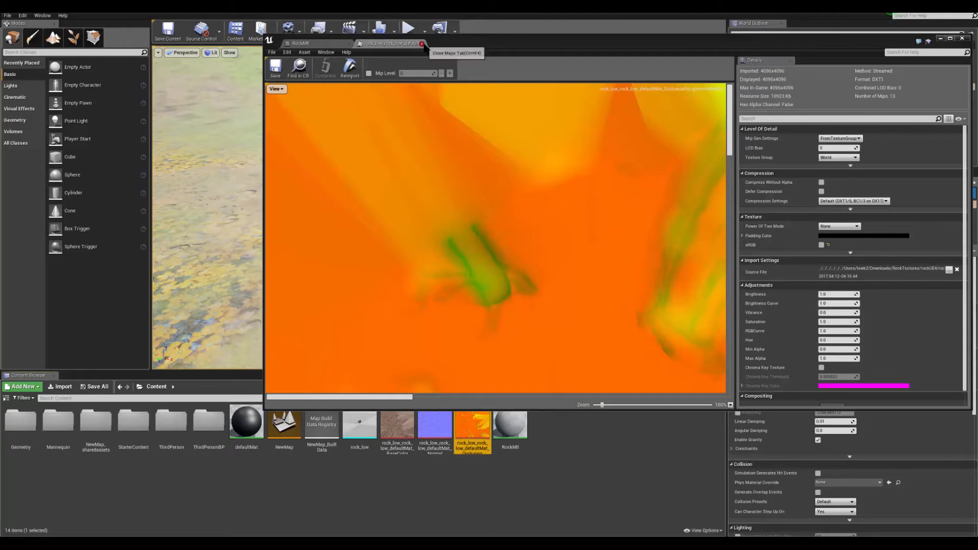
click(423, 43)
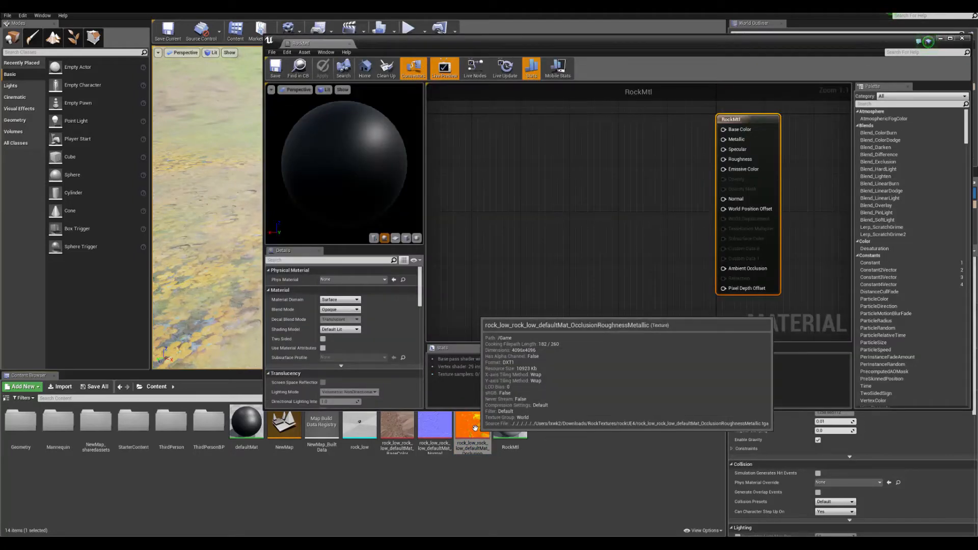
- Add the packed occlusion, normal and base color textures to the RockMtl graph as texture samples and space them apart
drag(475, 428, 603, 297)
drag(434, 428, 594, 255)
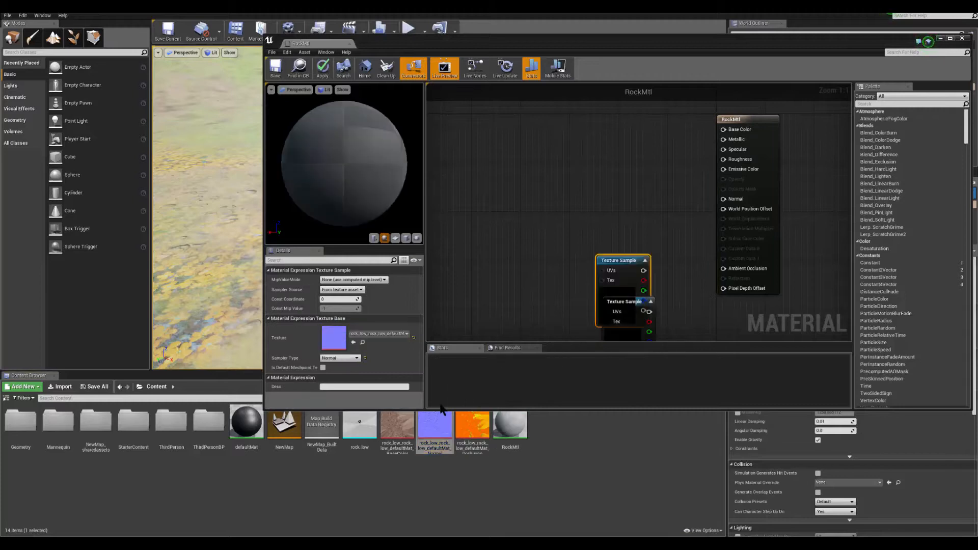
drag(400, 427, 591, 171)
drag(620, 205, 603, 161)
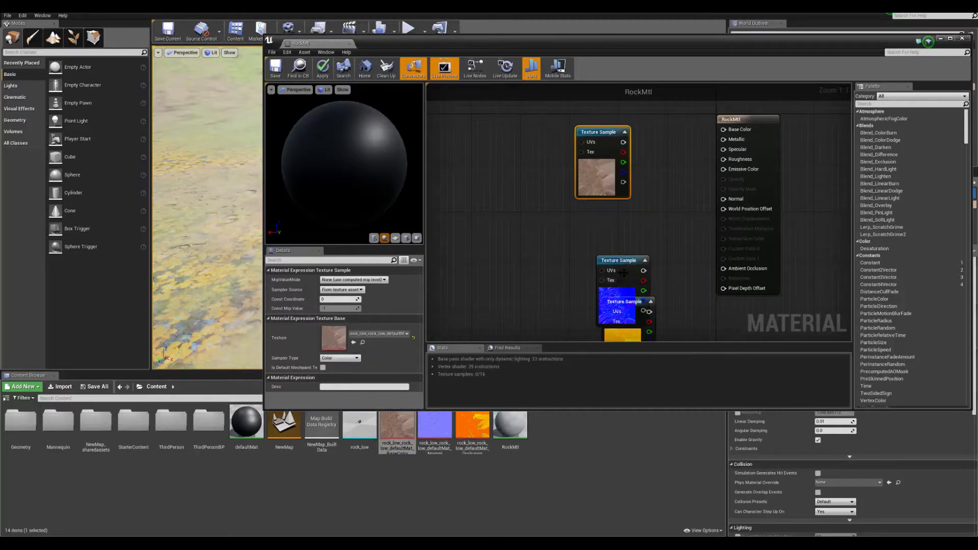
drag(623, 273, 584, 224)
- Connect the textures to Base Color and Normal, route packed red, green and blue to Ambient Occlusion, Roughness and Metallic, and apply RockMtl
drag(618, 171, 724, 131)
drag(605, 222, 724, 199)
drag(624, 302, 725, 268)
drag(653, 278, 723, 159)
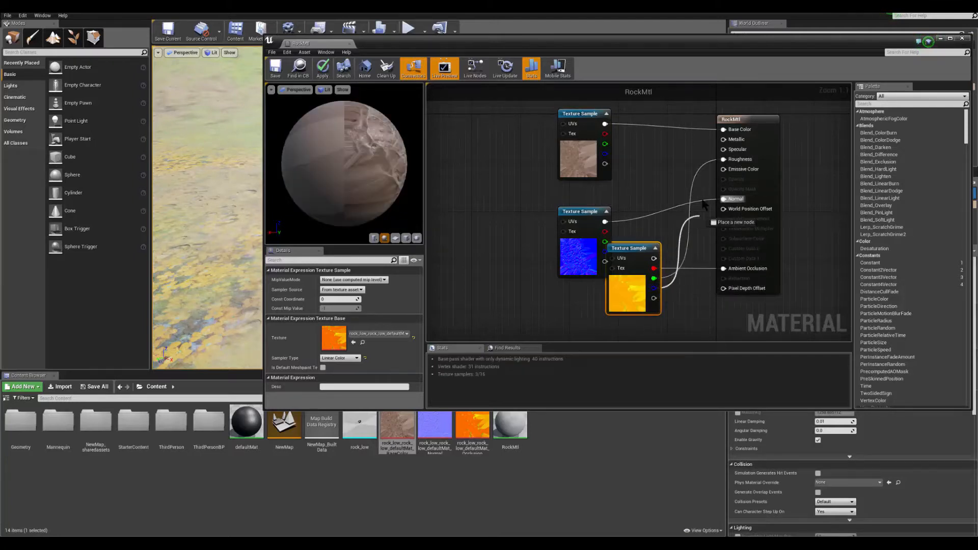
drag(653, 288, 723, 139)
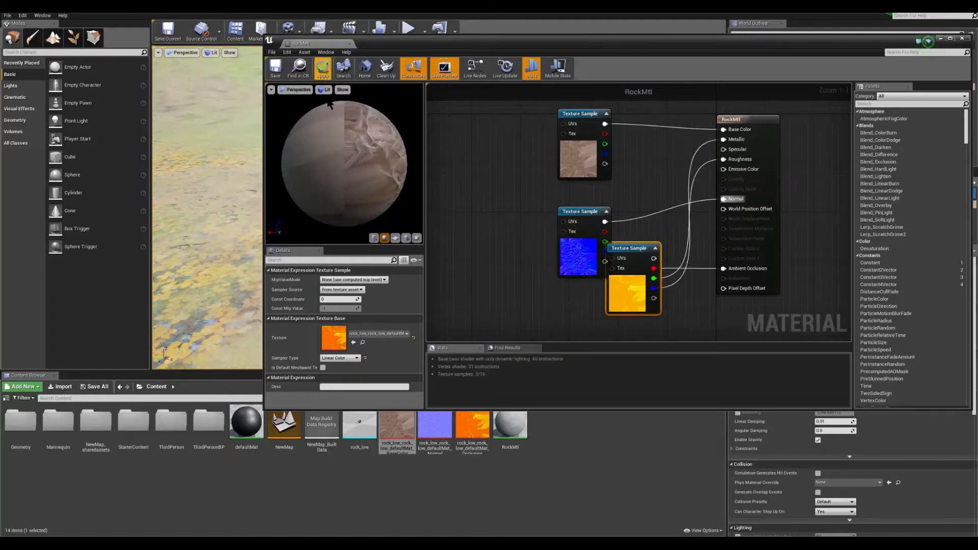
click(322, 67)
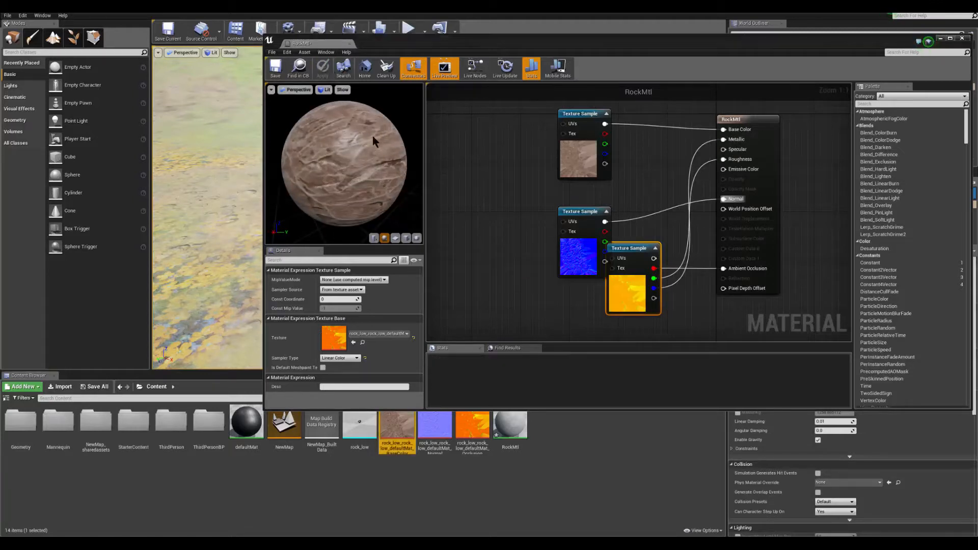
drag(377, 142, 311, 149)
- Minimize the material editor, assign RockMtl to the rock in the level and frame the rock to check it
drag(711, 52, 690, 85)
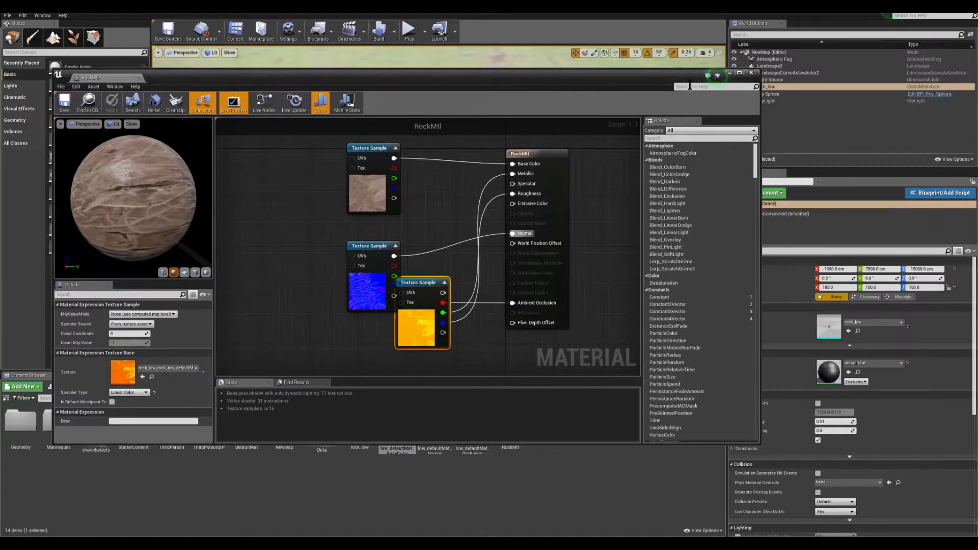
click(729, 73)
drag(510, 423, 394, 272)
key(w)
mouse_move(395, 271)
right_down()
mouse_move(367, 285)
mouse_move(394, 275)
right_up()
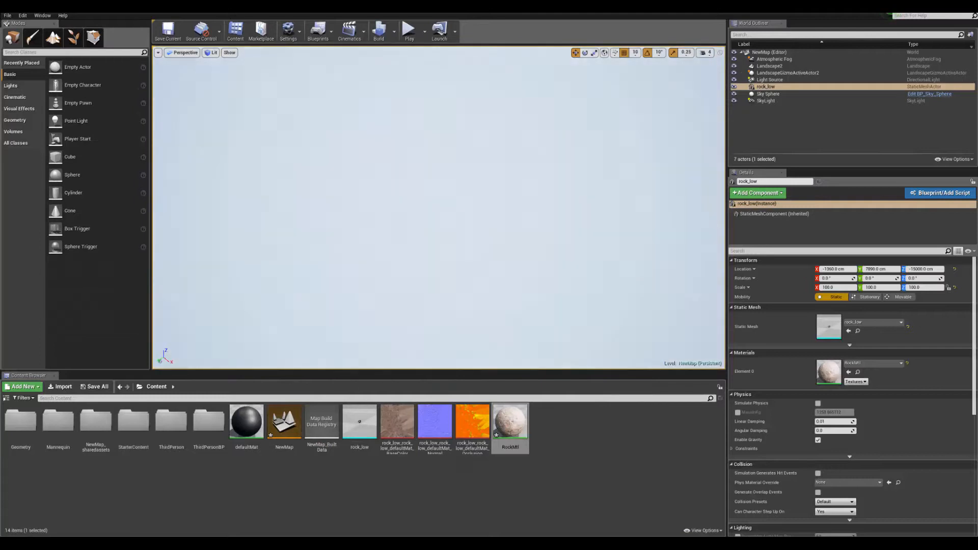
key(f)
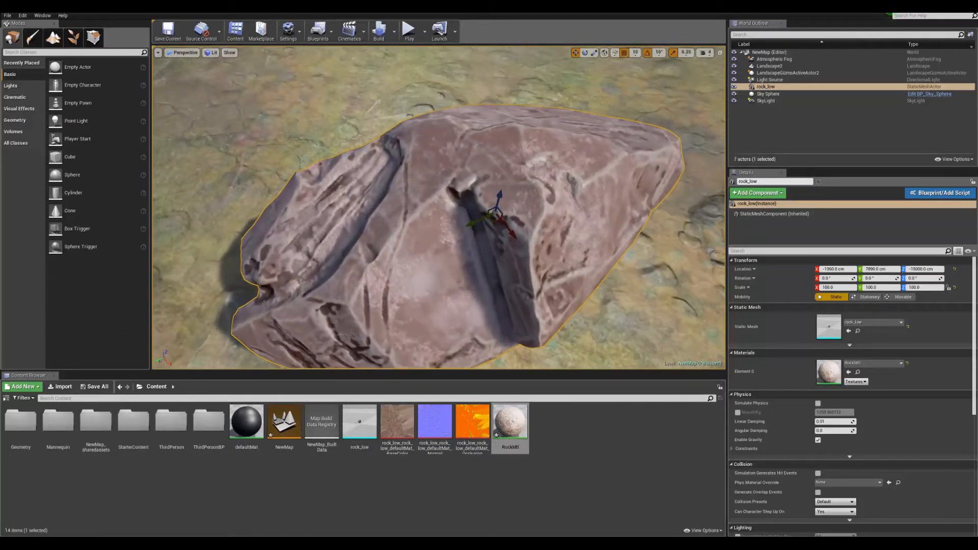
scroll(439, 207, down, 10)
scroll(439, 208, up, 10)
scroll(439, 208, down, 10)
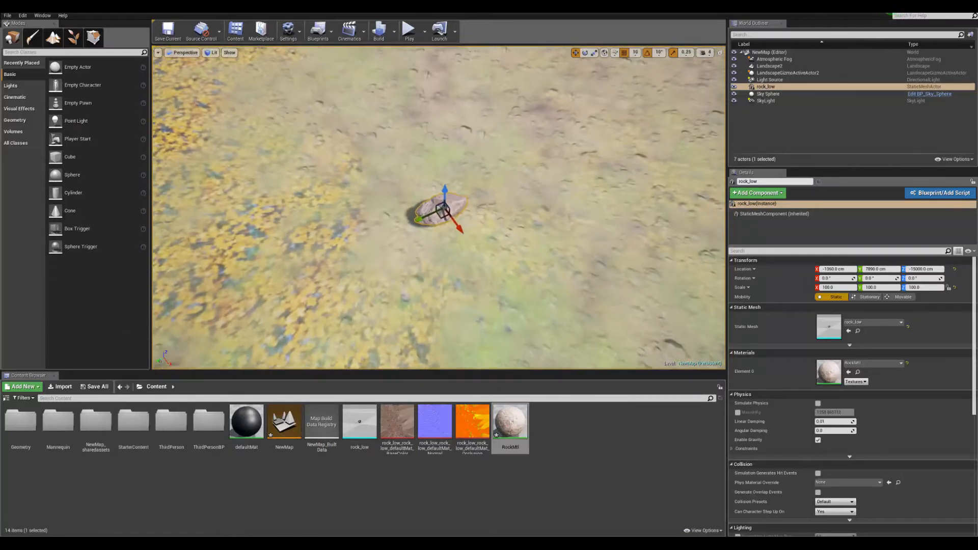
- Flip the rock upside down by rotating it to about -180° around X
key(w)
right_drag(439, 207, 480, 284)
key(s)
click(508, 252)
click(470, 231)
key(e)
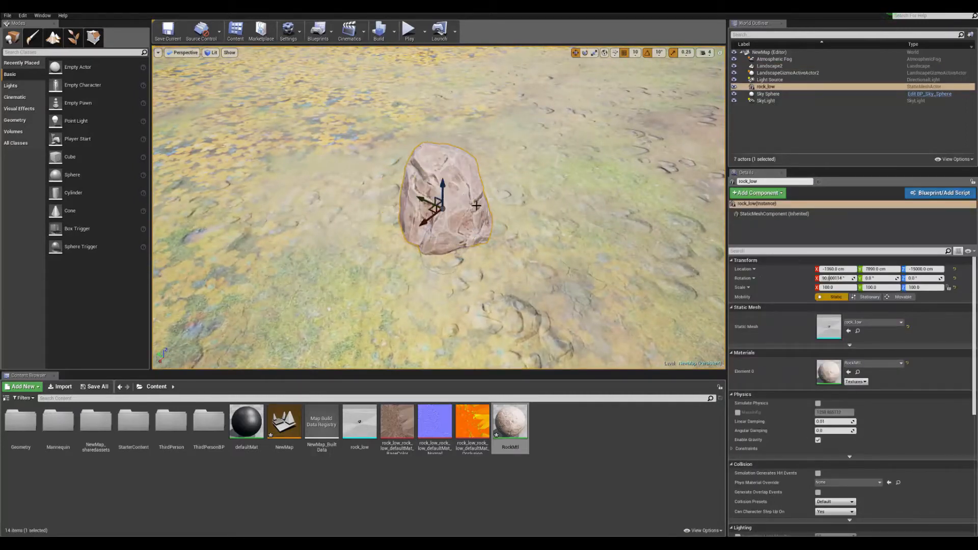
drag(466, 194, 514, 247)
mouse_move(435, 194)
right_down()
mouse_move(437, 203)
mouse_move(435, 194)
right_up()
key(w)
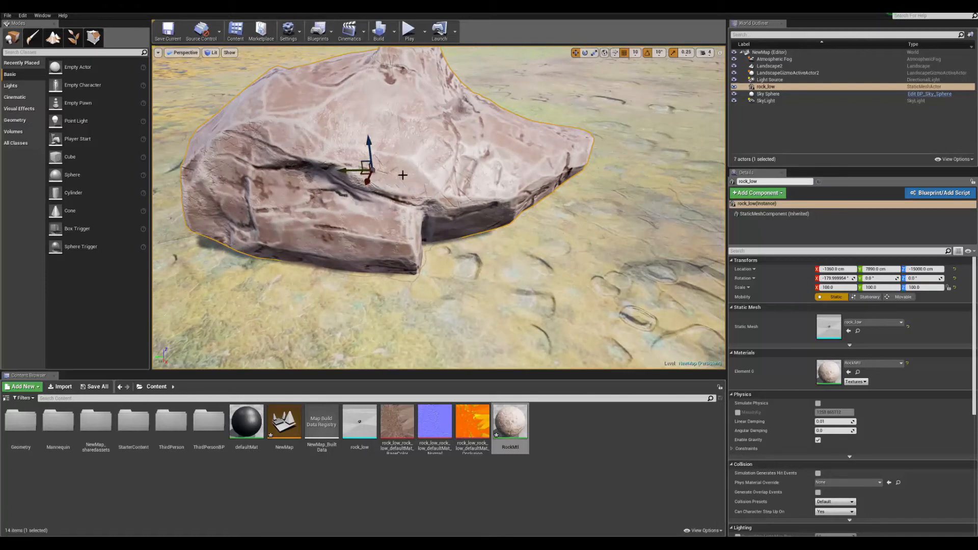
- Raise the rock to a Z location of -14980 cm and rotate it to about -90° in Y and -180° in Z
key(s)
mouse_move(366, 117)
right_down()
mouse_move(347, 121)
mouse_move(363, 122)
right_up()
key(e)
drag(487, 195, 489, 218)
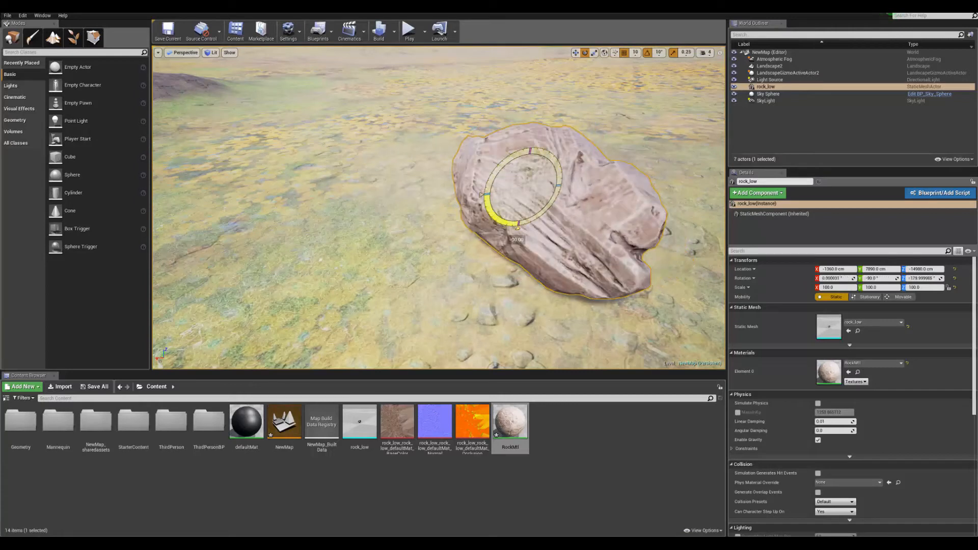
- Playtest the level from the ground beside the rock, run the character around it and stop the session
click(454, 271)
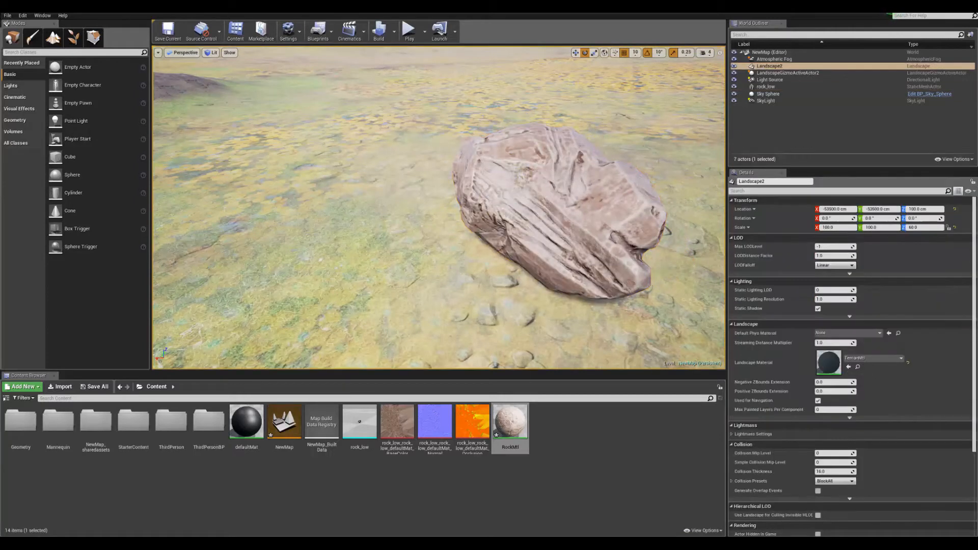
right_click(441, 243)
click(485, 423)
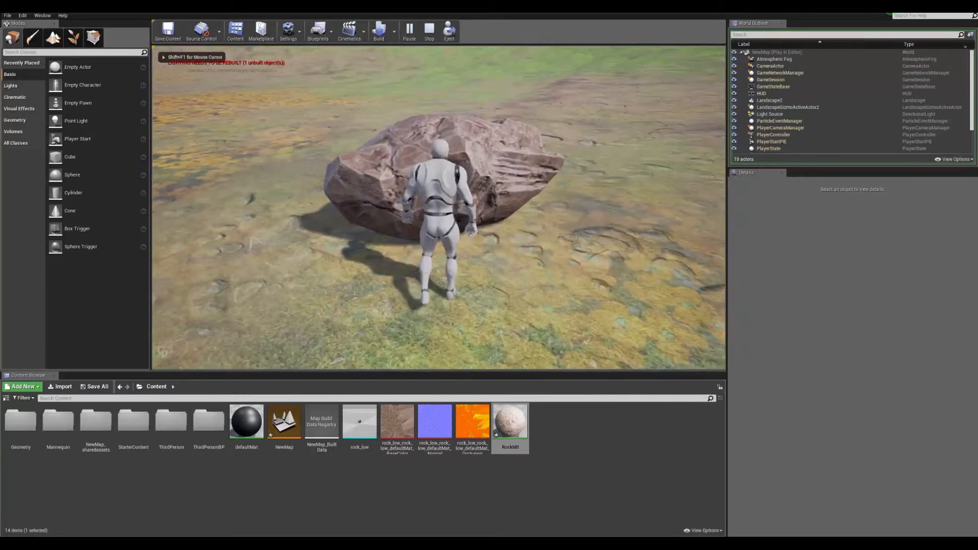
key(d)
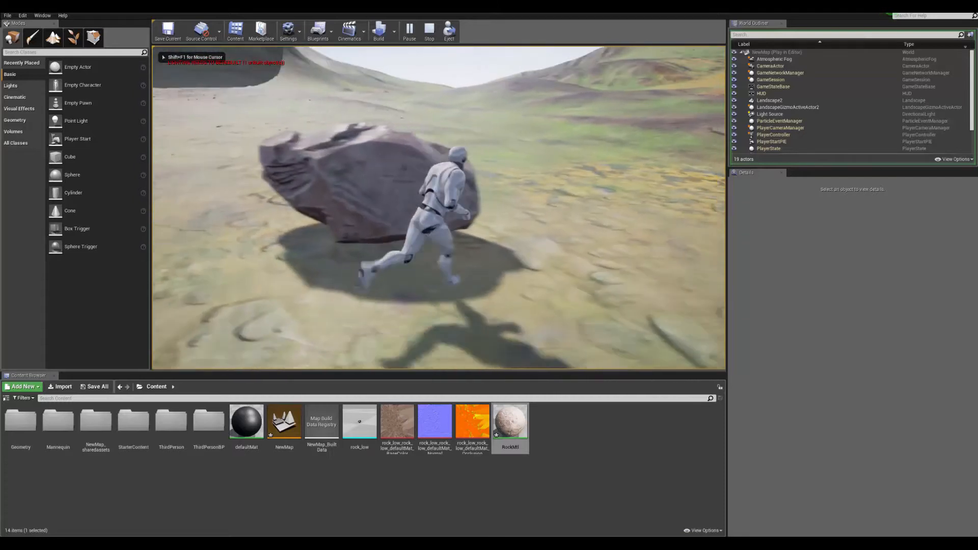
key(Escape)
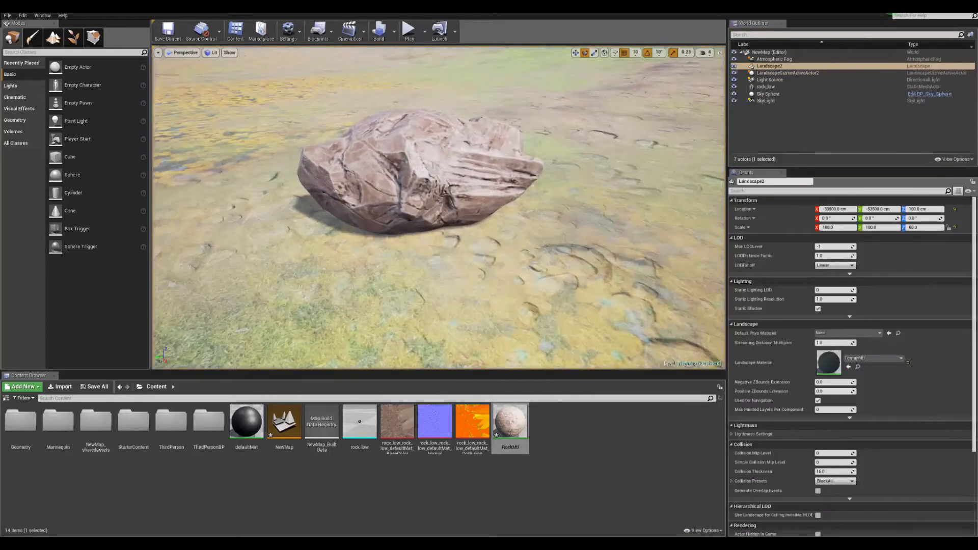
- Open the rock_low static mesh for editing, bring the mesh into view and display its collision
right_drag(438, 198, 402, 219)
click(535, 143)
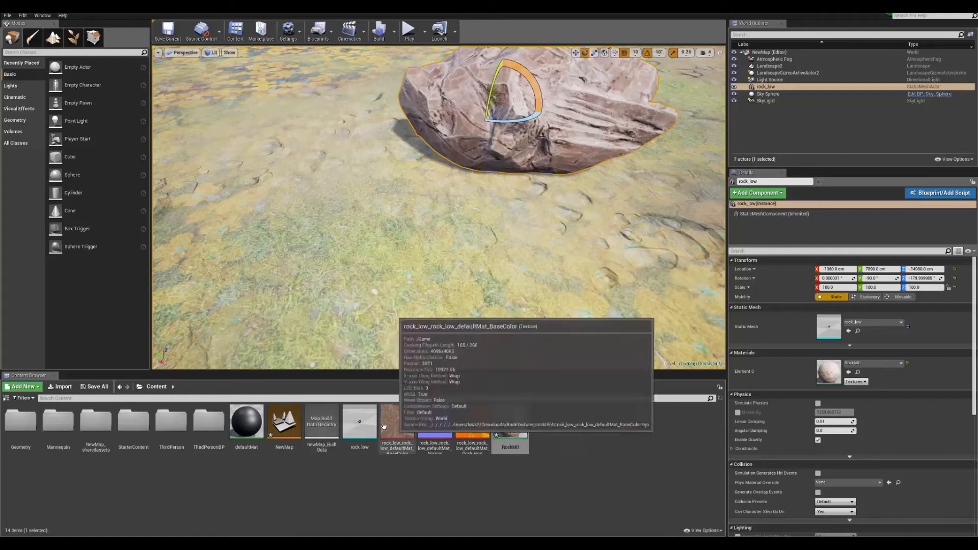
click(362, 422)
double_click(361, 422)
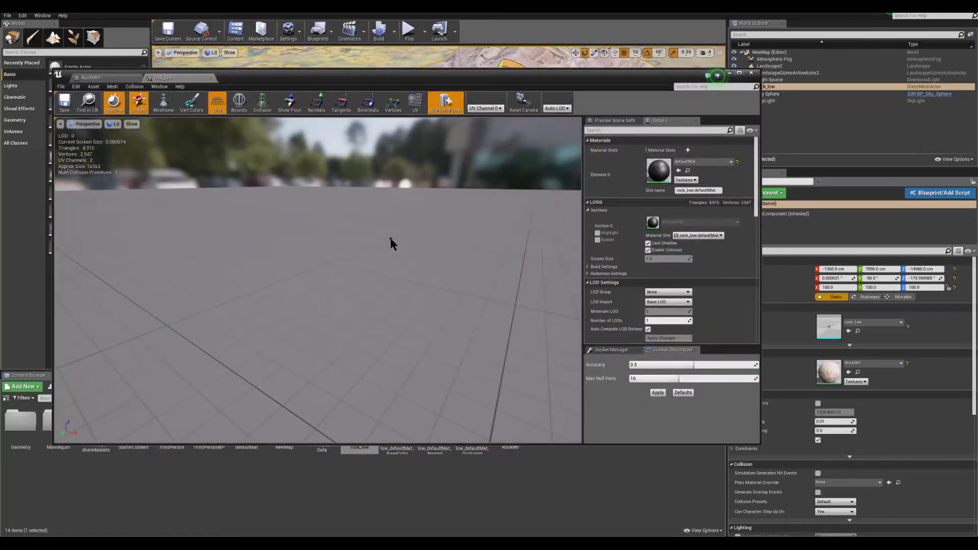
middle_drag(389, 235, 372, 260)
mouse_move(372, 261)
right_down()
mouse_move(351, 280)
mouse_move(391, 233)
mouse_move(438, 219)
mouse_move(387, 211)
mouse_move(361, 252)
right_up()
key(w)
key(w)
key(d)
key(w)
click(263, 102)
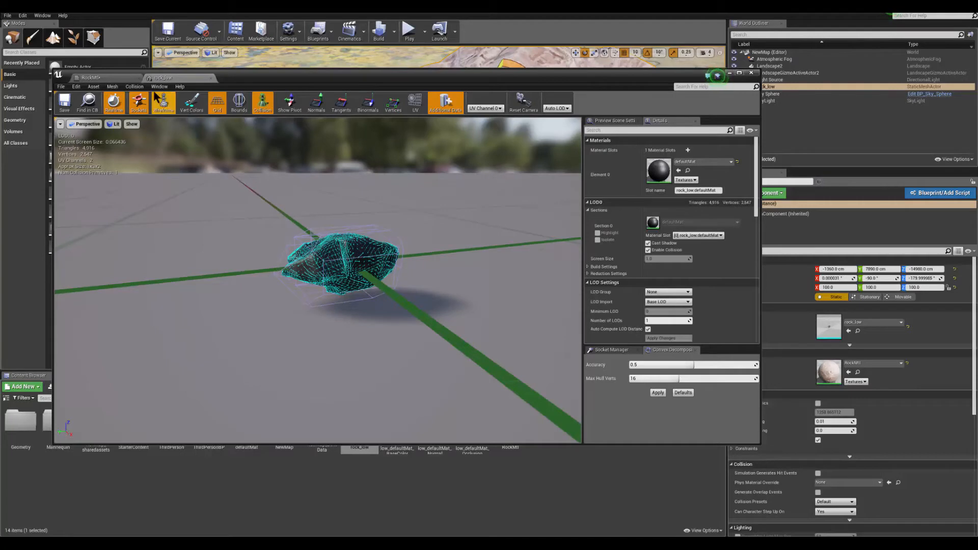
- Remove the mesh's existing collision and generate auto convex collision with Accuracy 0.69 and Max Hull Verts 21
click(134, 86)
click(152, 172)
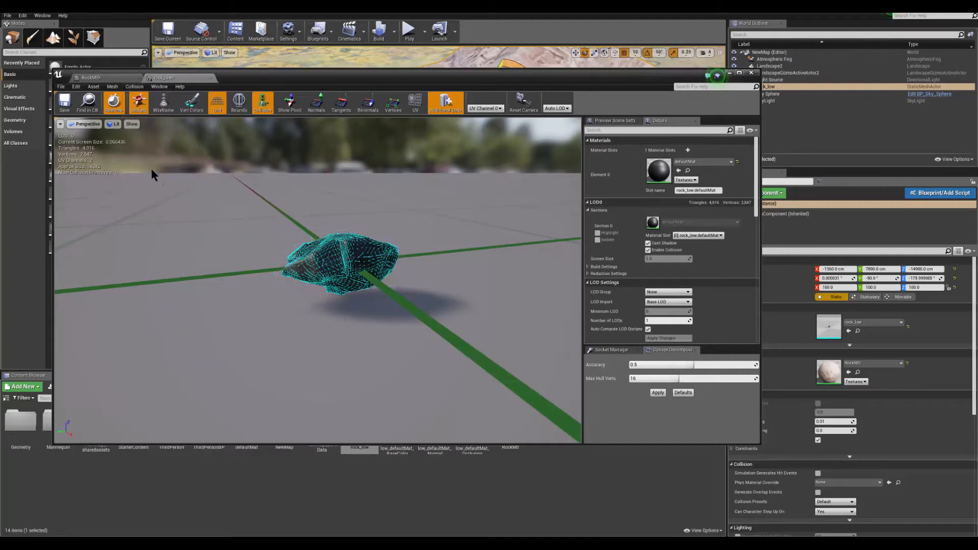
click(134, 87)
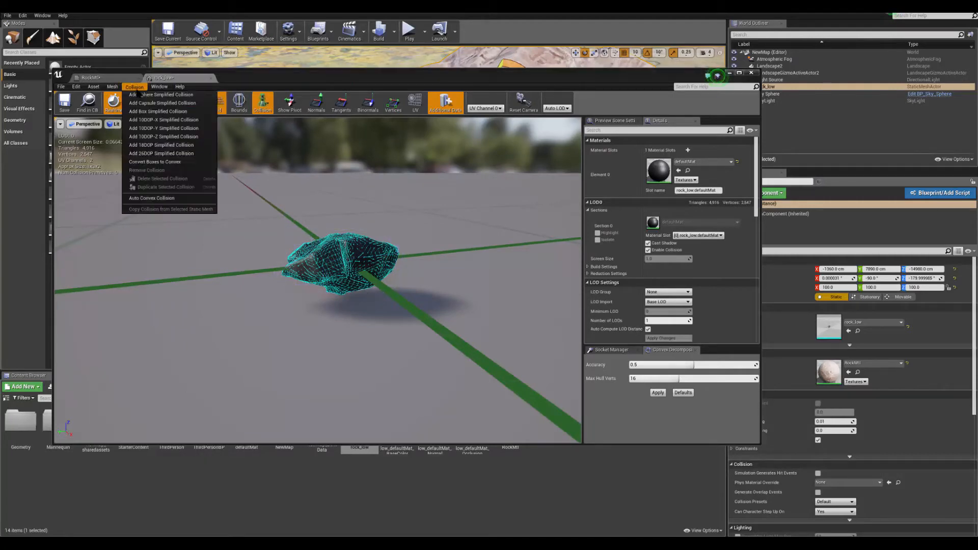
click(159, 200)
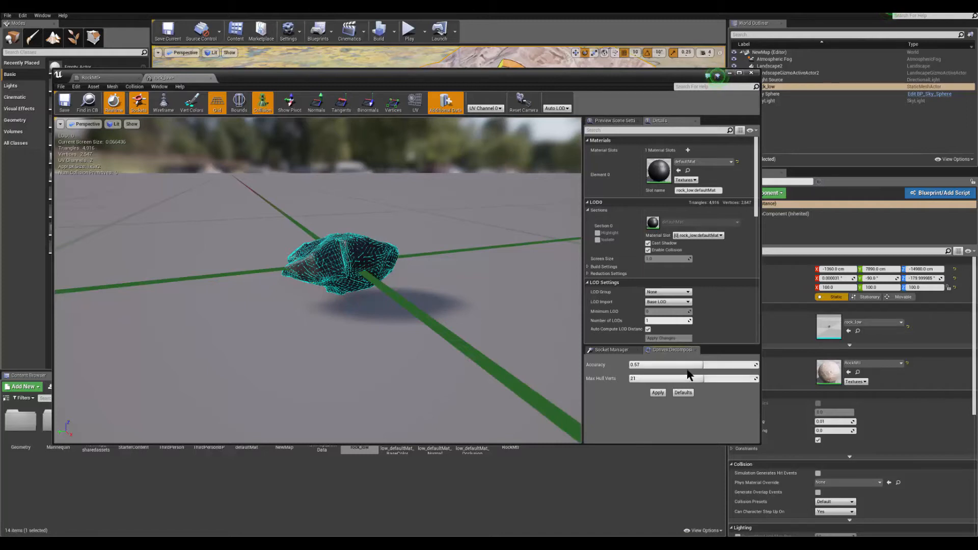
click(658, 392)
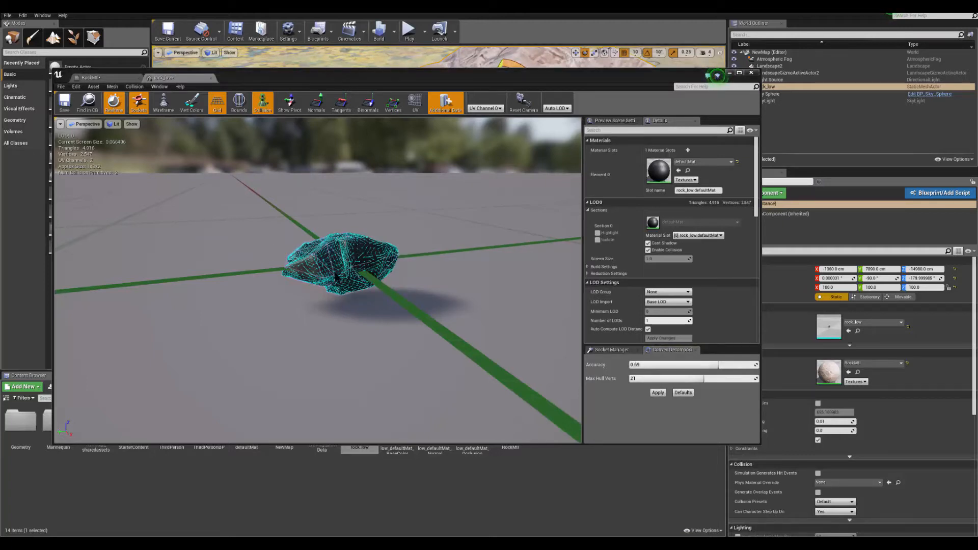
- Save the rock_low mesh, close its editor and save the modified NewMap level and RockMtl material
click(64, 102)
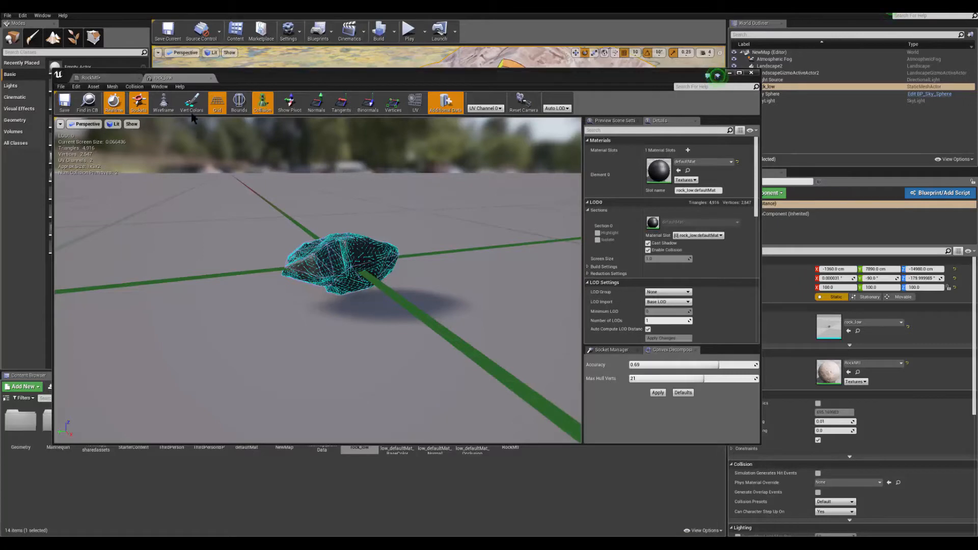
click(211, 78)
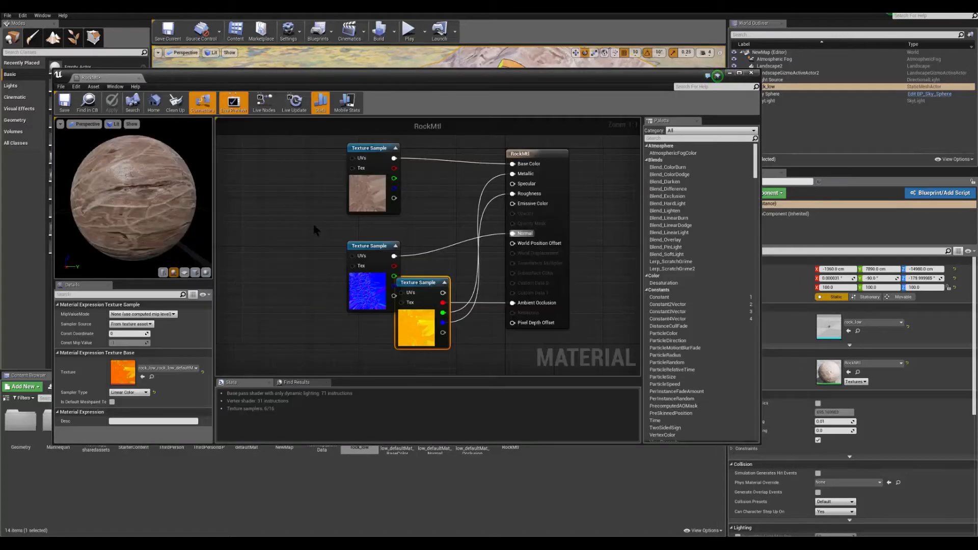
click(731, 74)
click(107, 386)
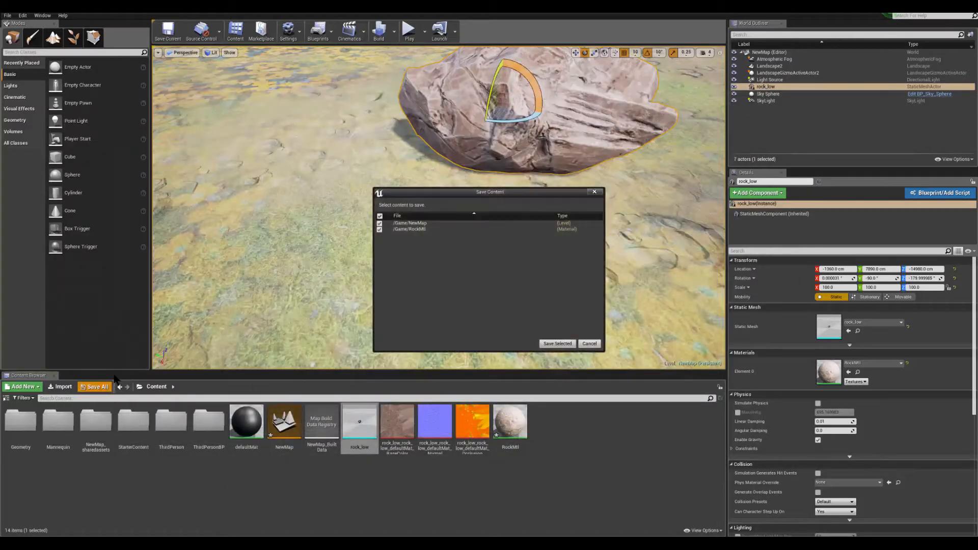
click(546, 346)
- Playtest from the ground near the rock to check its collision, stop the session and select the rock
right_click(506, 238)
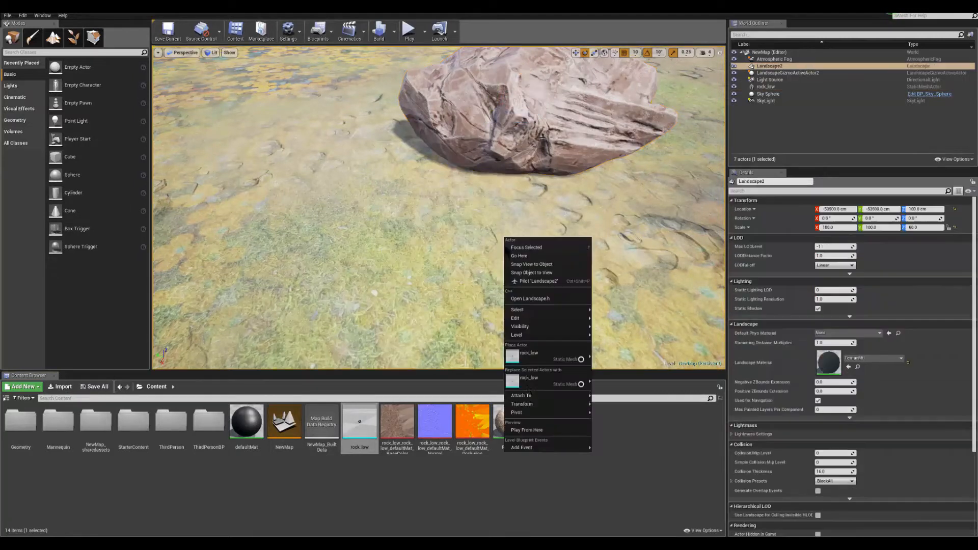
click(526, 430)
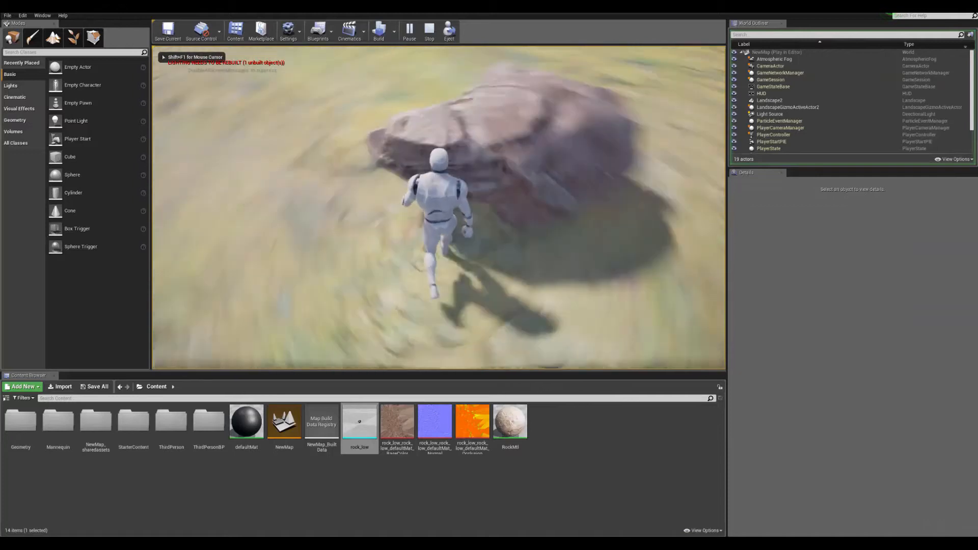
key(Escape)
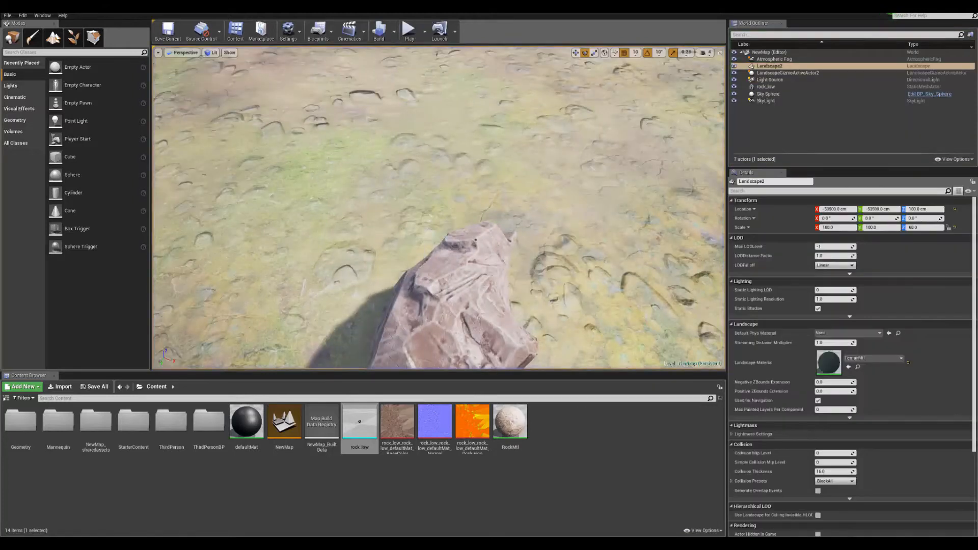
right_drag(438, 208, 321, 203)
click(471, 204)
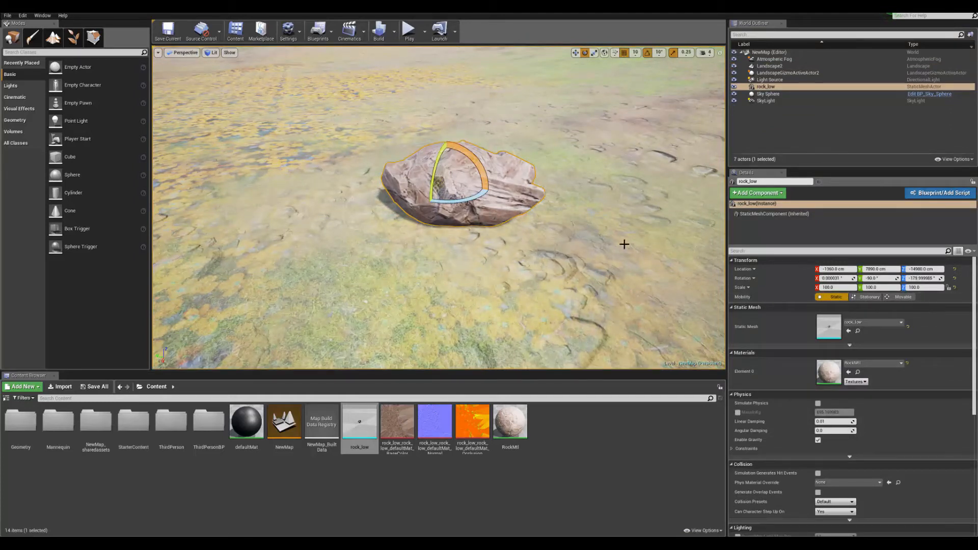
- Switch to Unity and inspect the rock's surface and shine on the terrain from several angles
key(ctrl+shift+semicolon)
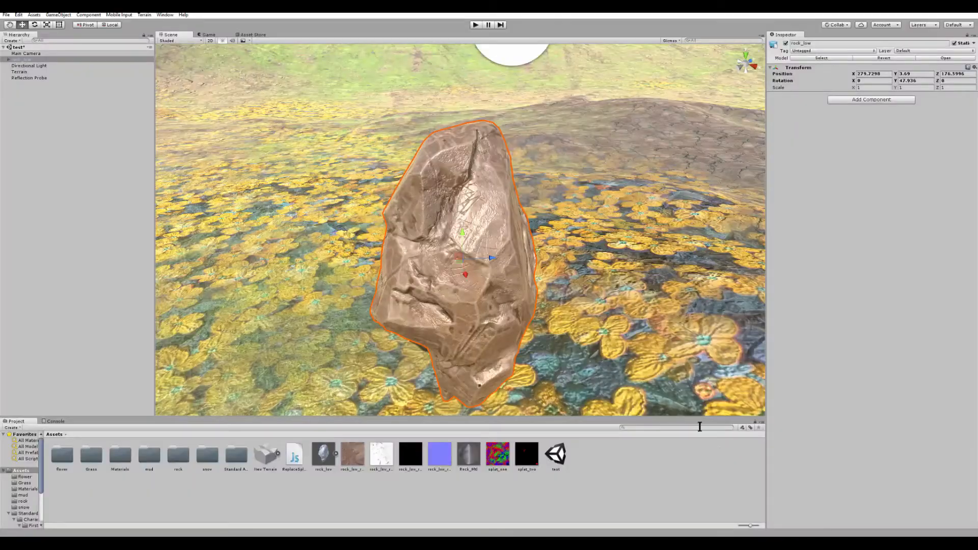
right_drag(575, 274, 521, 259)
click(615, 253)
click(517, 260)
right_drag(493, 298, 519, 283)
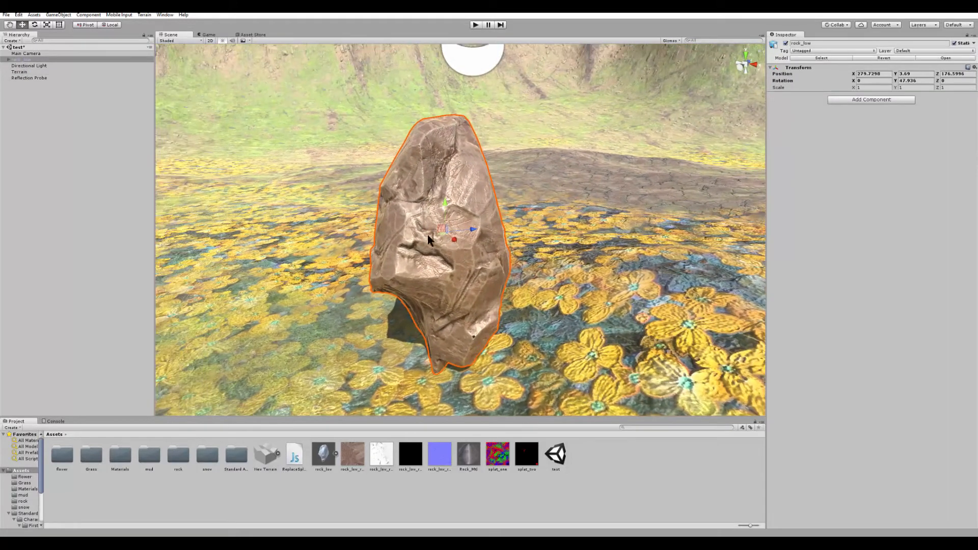
click(469, 252)
click(484, 249)
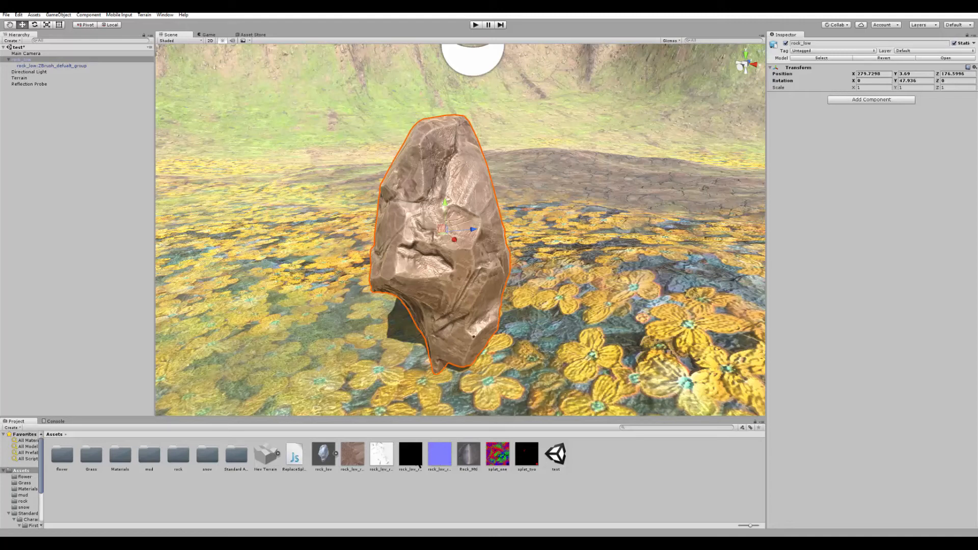
- Lower the Smoothness of the Rock_Mtl material to slightly below 0.757 and check the rock in the scene
click(471, 455)
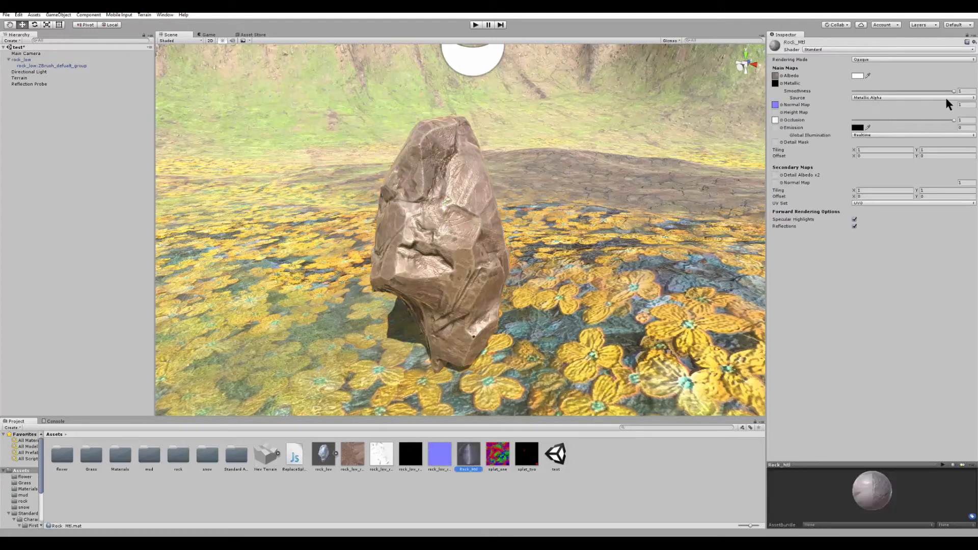
drag(944, 91, 930, 93)
mouse_move(614, 171)
right_down()
mouse_move(575, 178)
mouse_move(581, 196)
mouse_move(572, 176)
mouse_move(626, 182)
right_up()
key(w)
key(s)
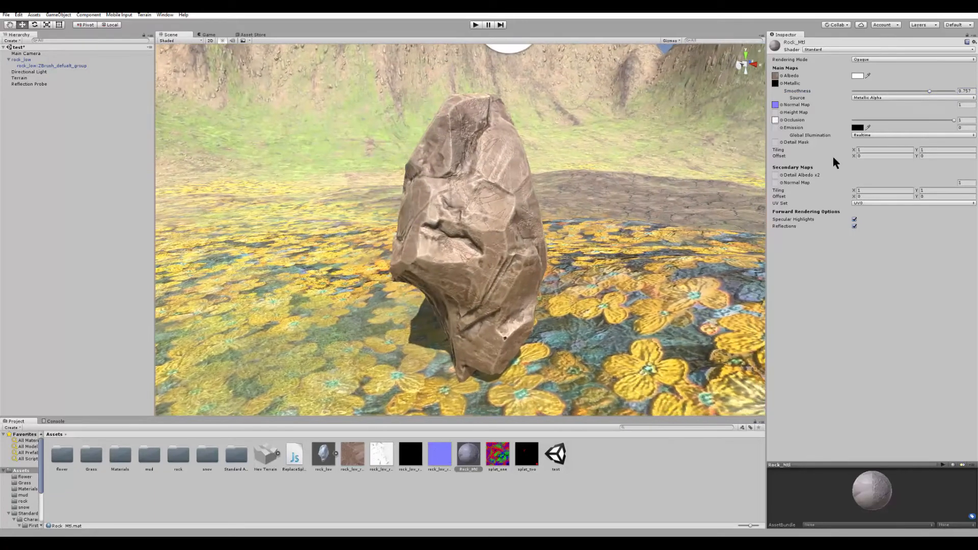
drag(934, 90, 925, 91)
right_drag(622, 223, 533, 253)
key(w)
key(s)
click(501, 230)
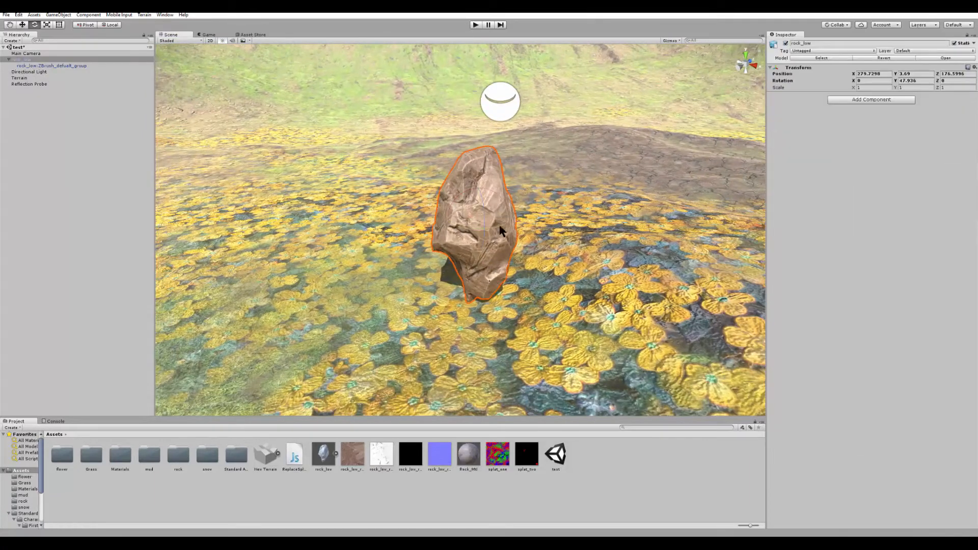
right_drag(584, 250, 509, 176)
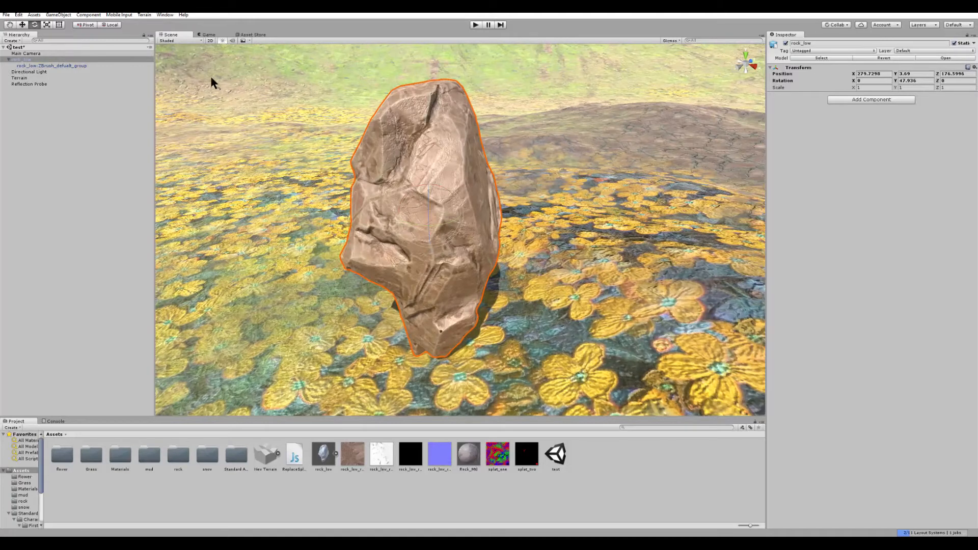
- Select the Main Camera and dock the Game view beside the Scene view so both are shown together
click(208, 35)
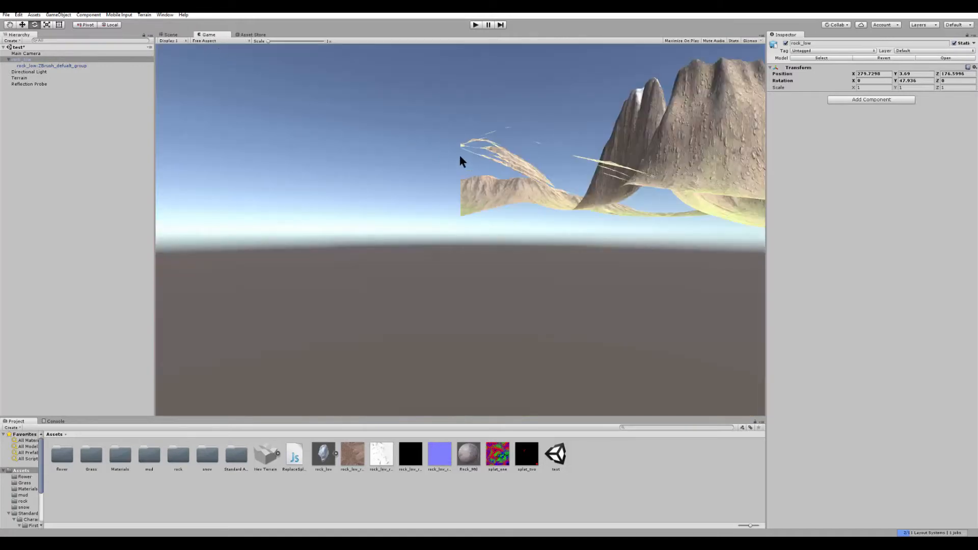
click(31, 53)
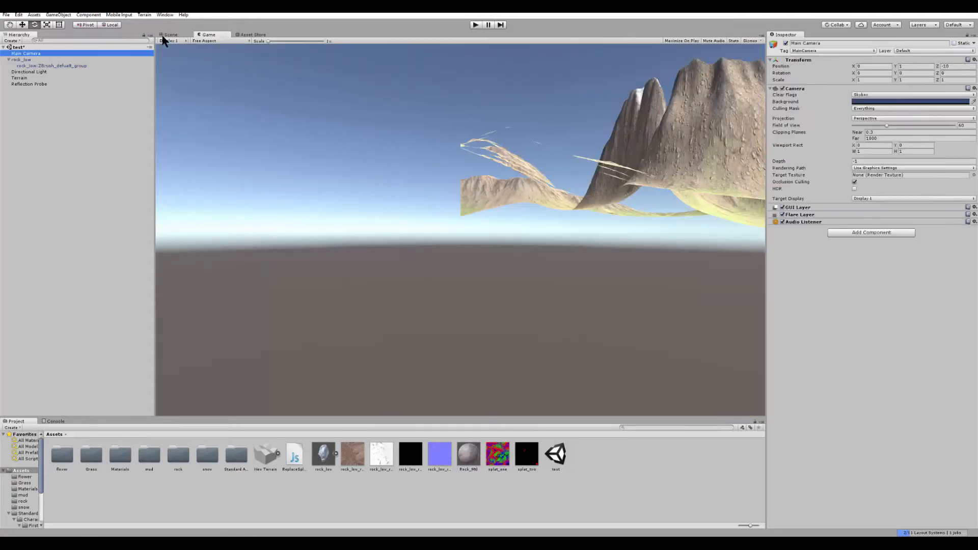
drag(208, 35, 570, 234)
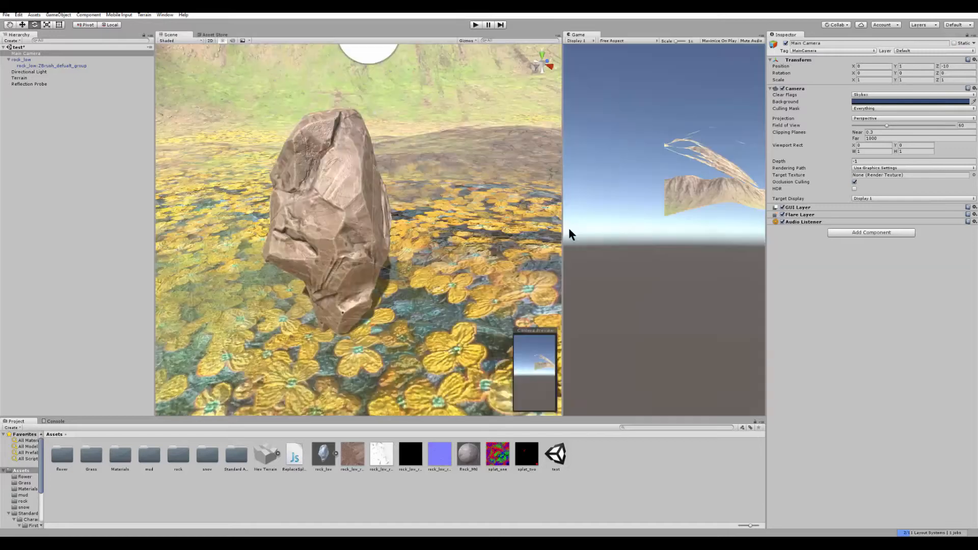
key(s)
right_drag(474, 218, 413, 234)
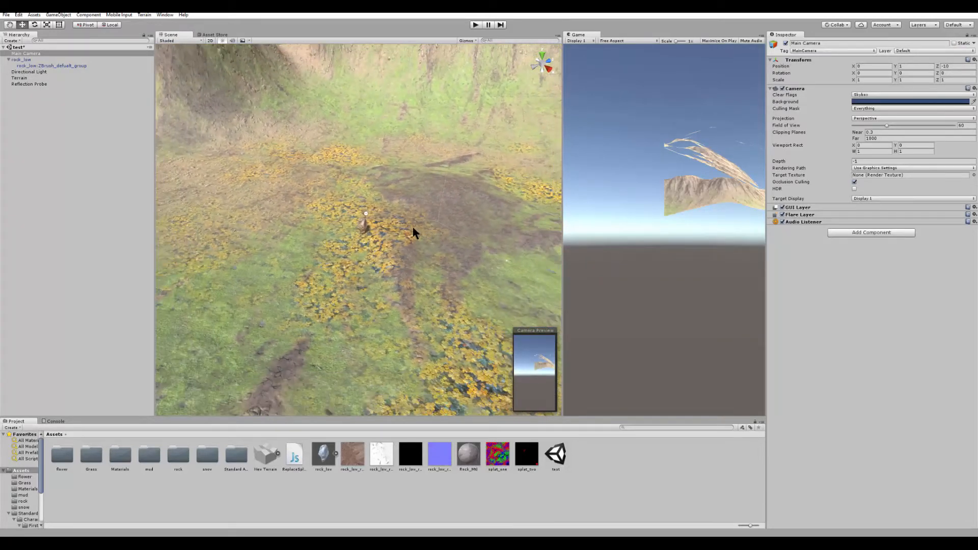
- Try to import the Characters standard assets package into the project
click(34, 15)
mouse_move(73, 80)
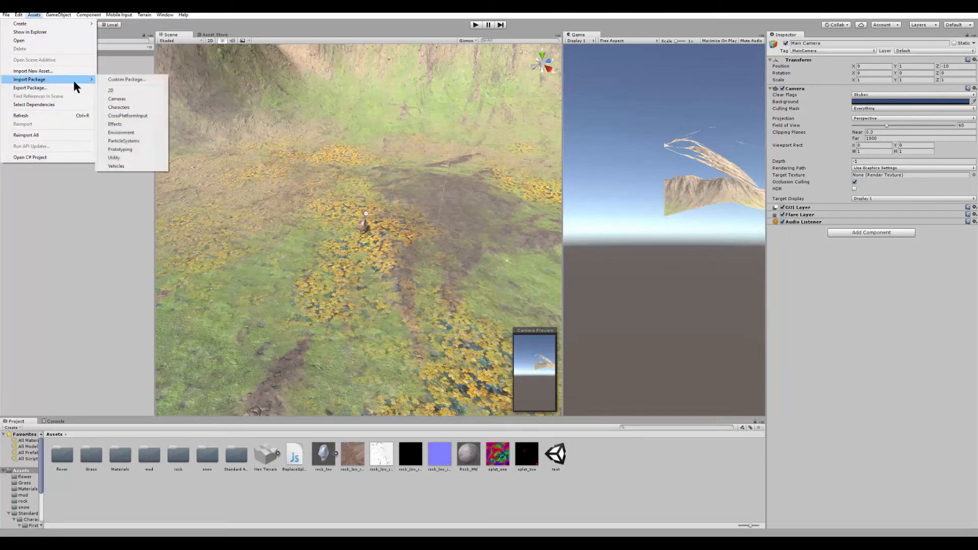
click(148, 107)
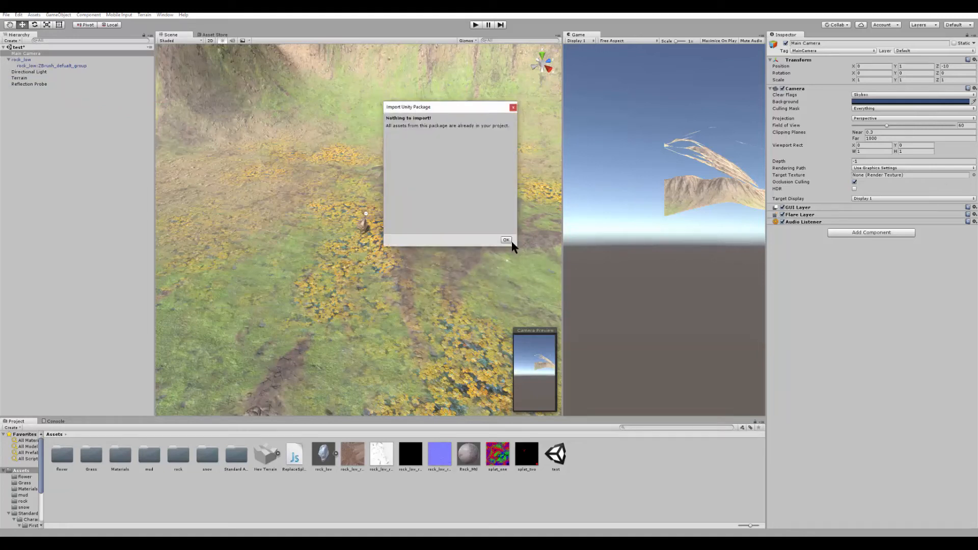
click(505, 240)
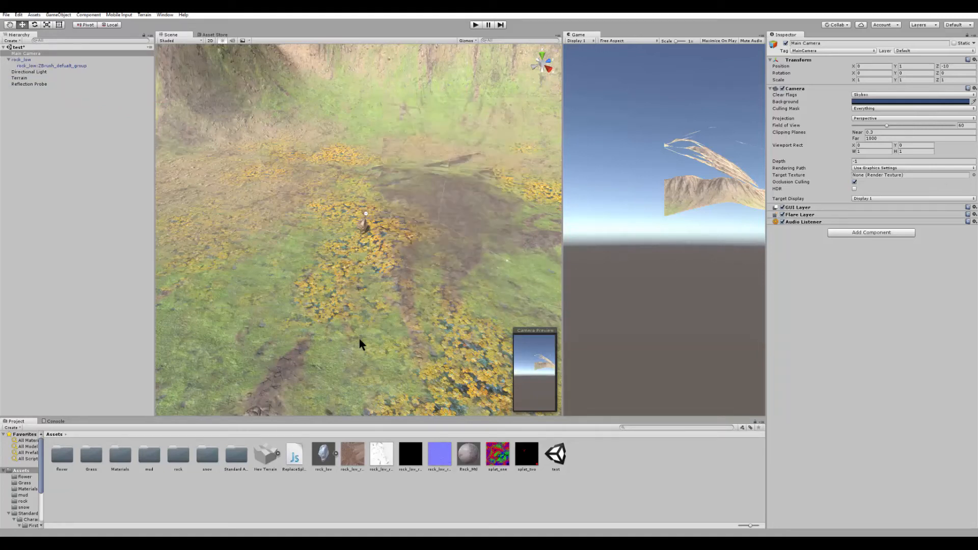
- Place the FPSController prefab from the FirstPersonCharacter Prefabs folder on the terrain near the rock and frame it
scroll(29, 512, down, 3)
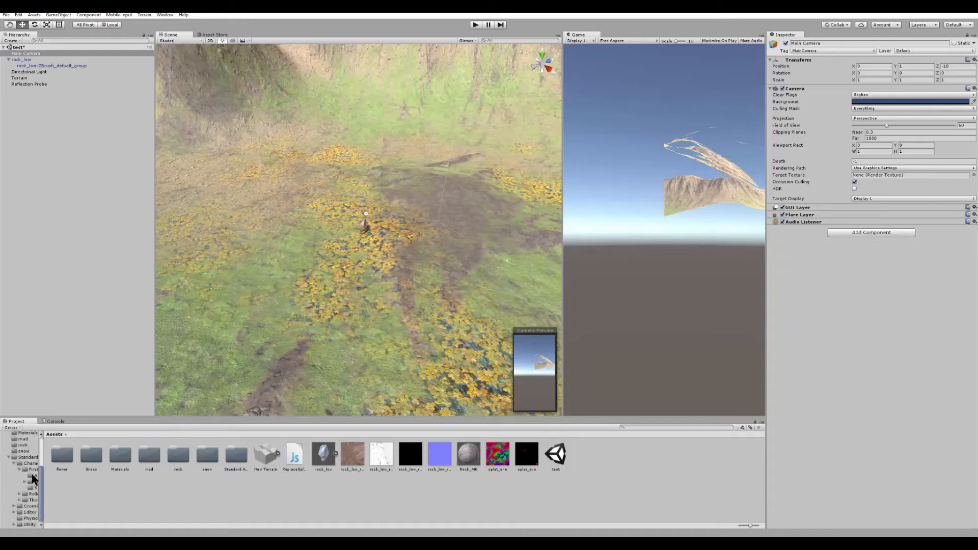
click(34, 482)
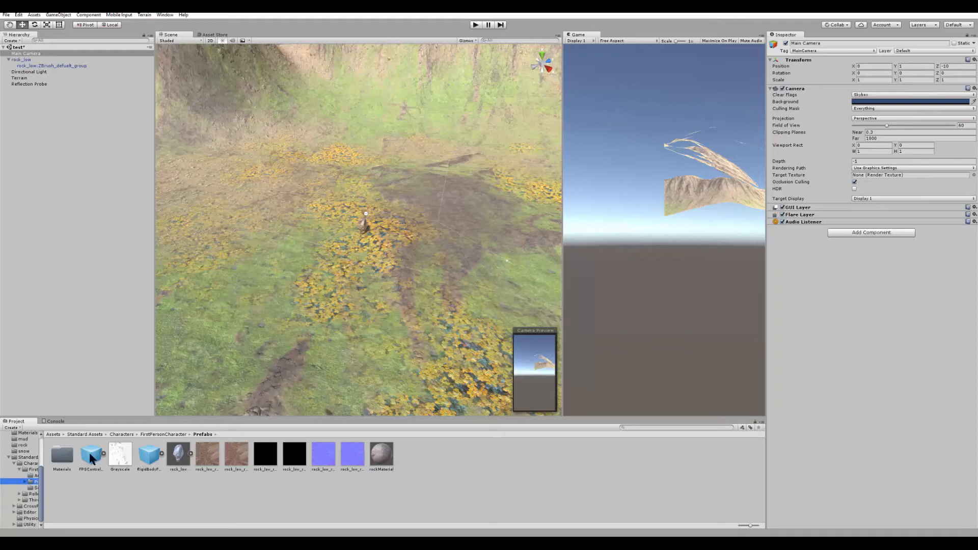
drag(86, 460, 365, 314)
key(f)
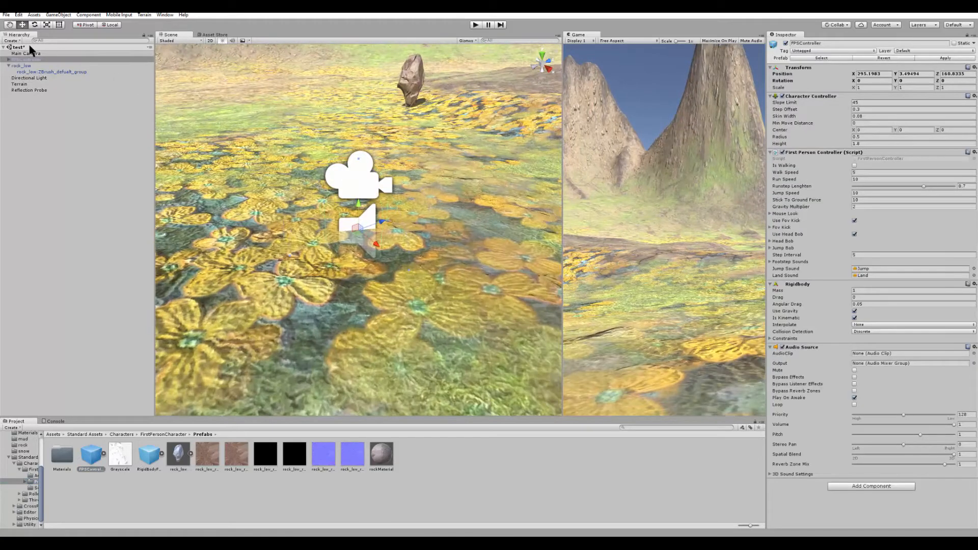
- Delete the Main Camera and raise the FPSController above the ground to a Y position of 4.46
click(29, 53)
key(Delete)
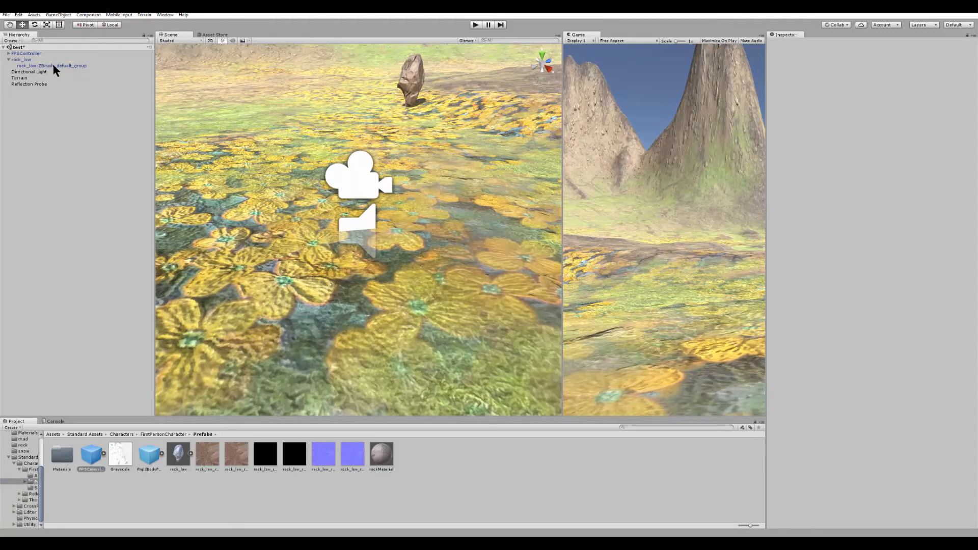
click(31, 53)
drag(360, 209, 363, 163)
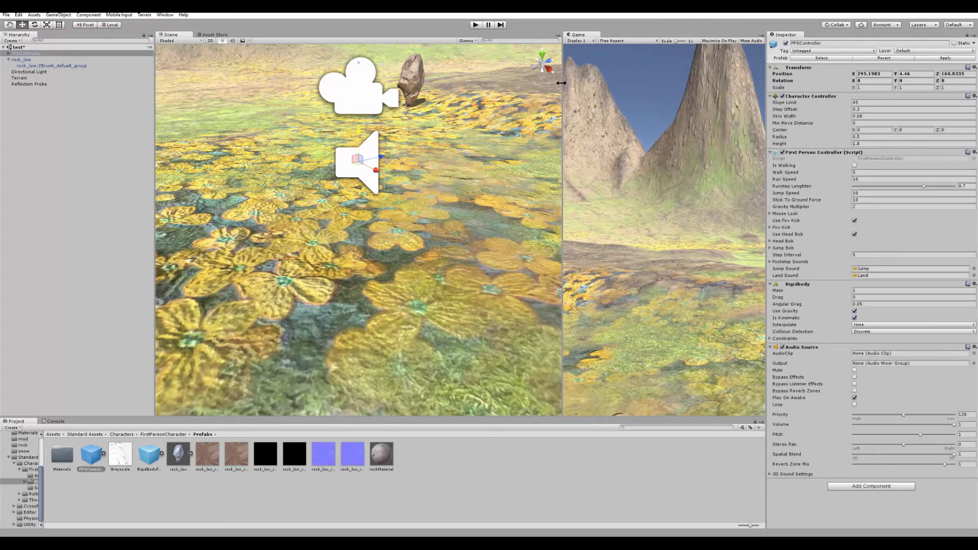
- Widen the Game view and briefly playtest walking toward the rock, ending the session
drag(560, 83, 328, 83)
click(476, 25)
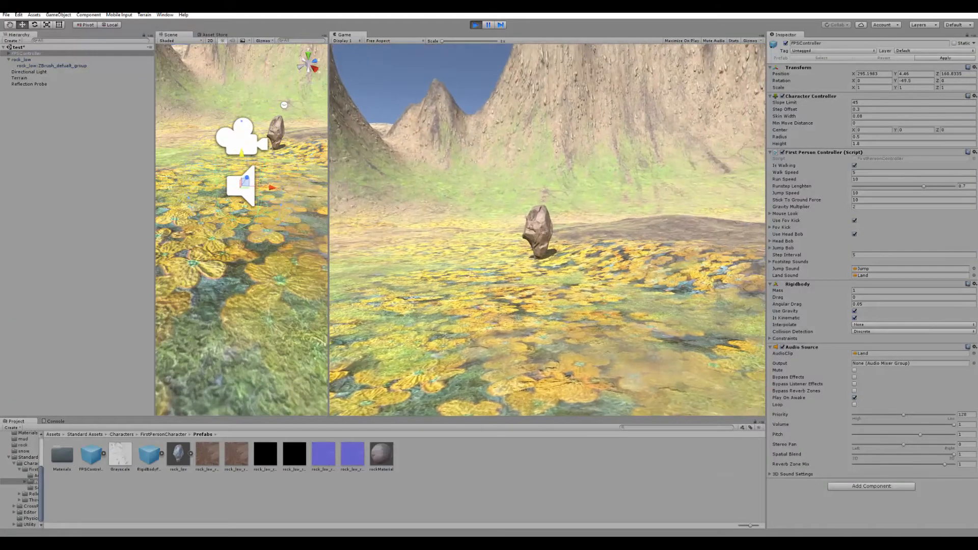
key(w)
key(Escape)
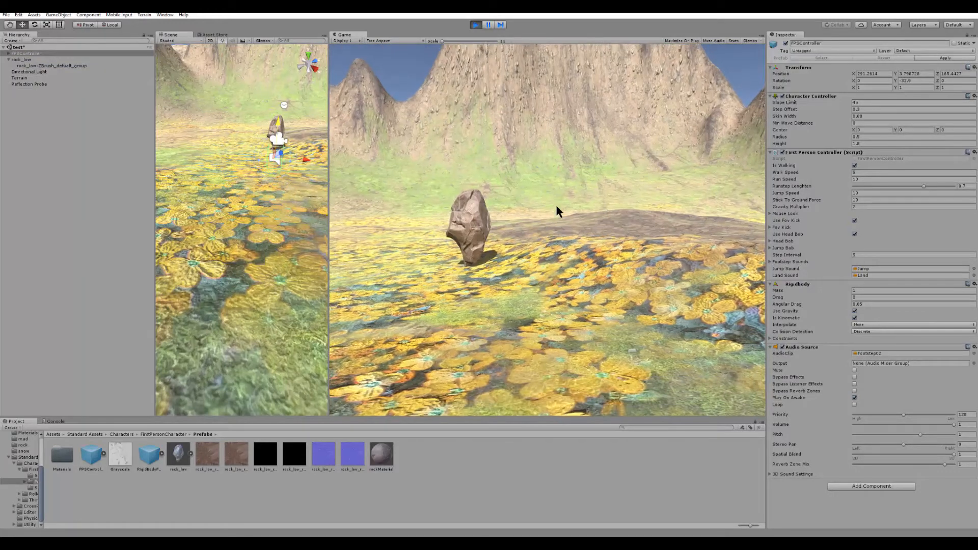
key(ctrl+p)
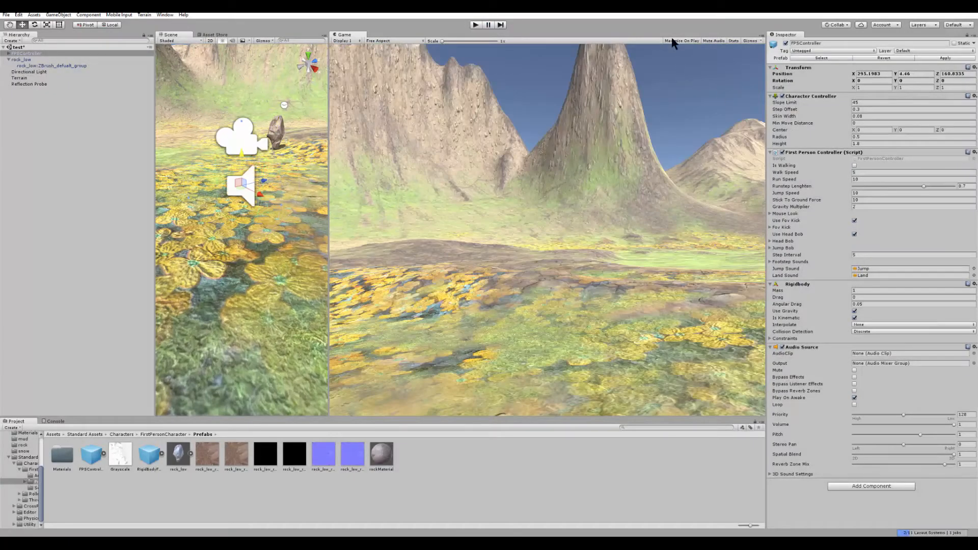
- Play the scene with the Game view maximized and walk around the rock to examine its surface, shading and shadow
click(476, 25)
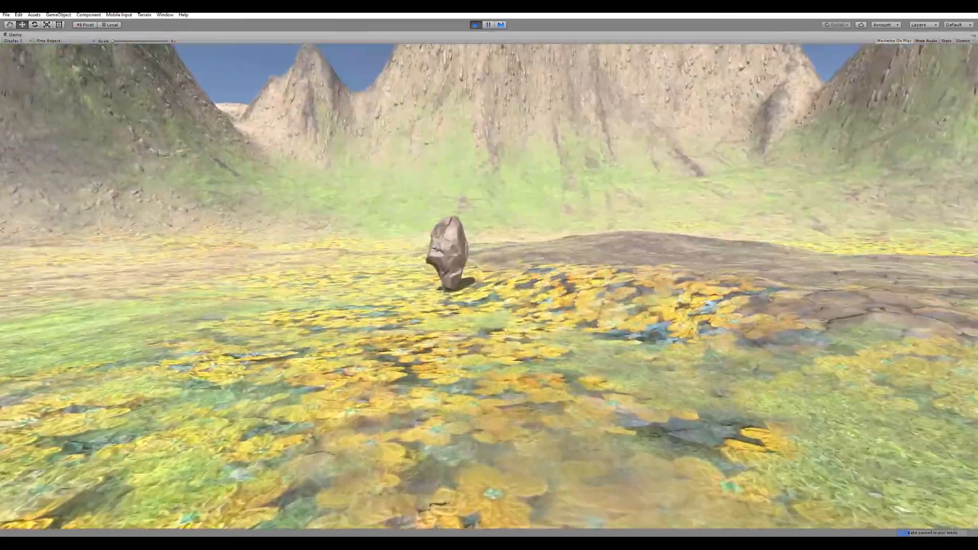
key(w)
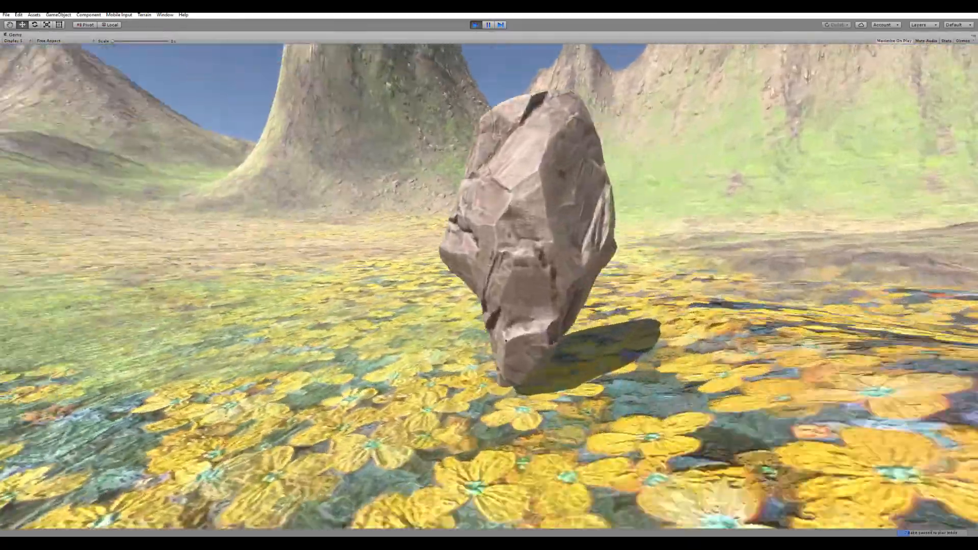
key(d)
key(a)
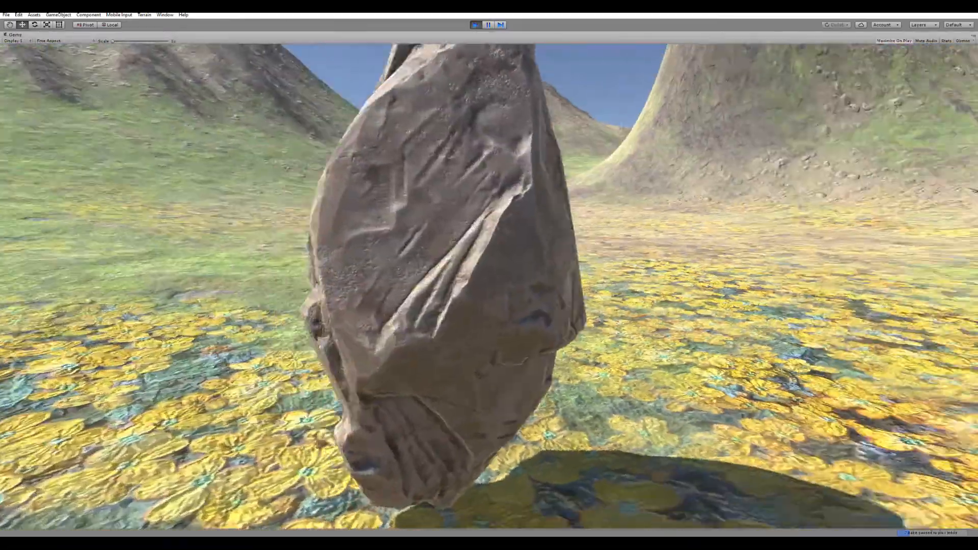
key(s)
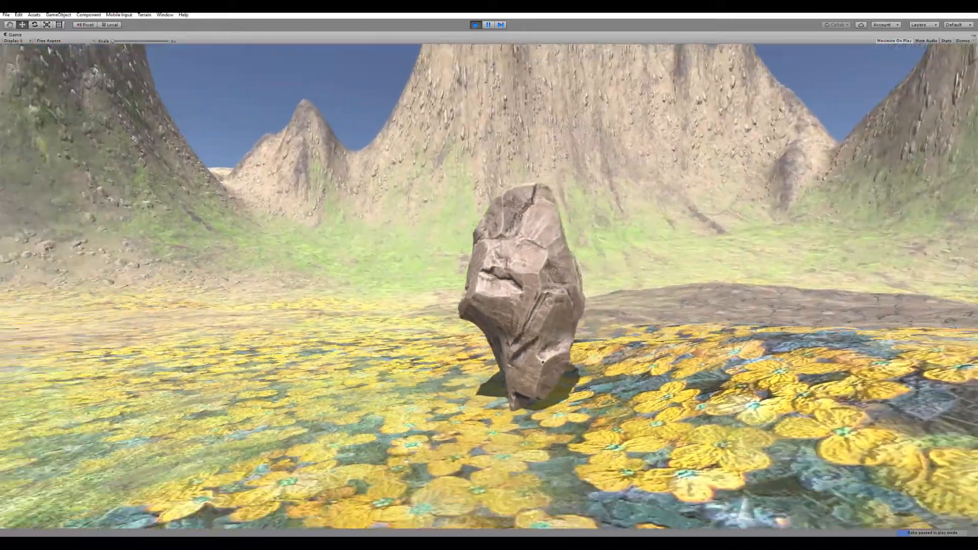
key(d)
key(w)
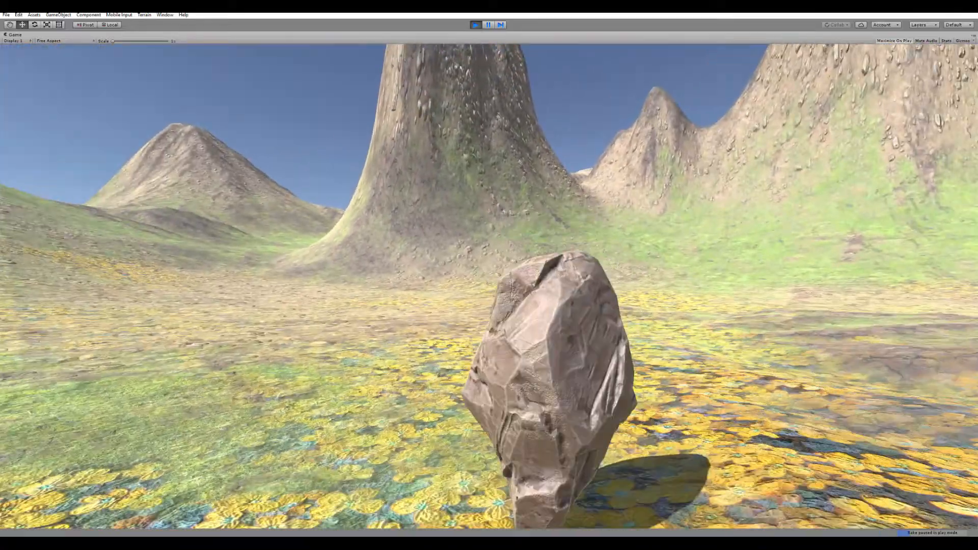
key(w)
key(s)
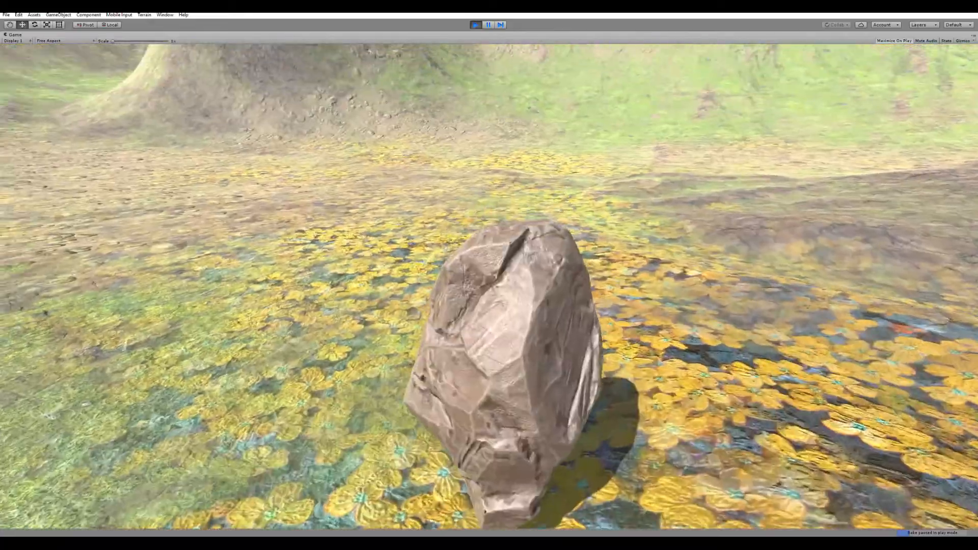
key(w)
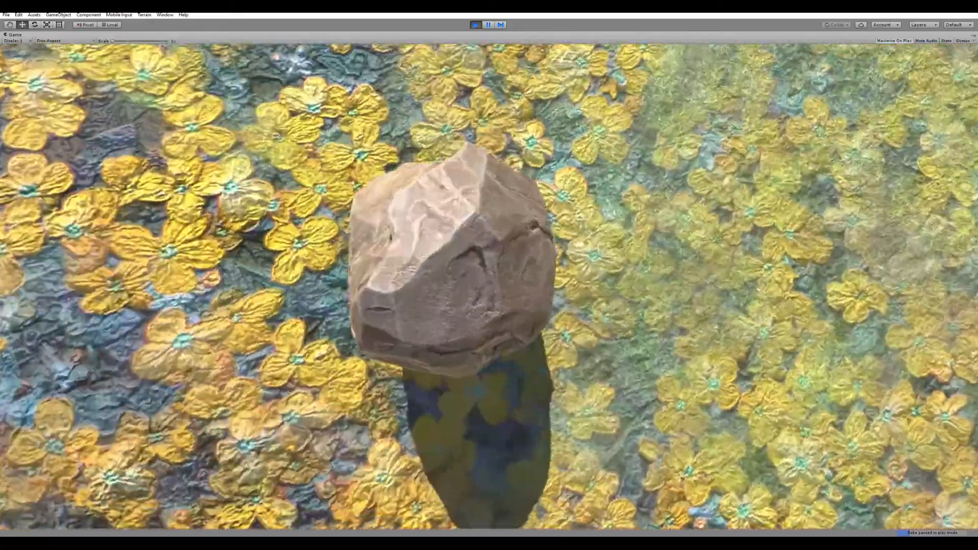
key(w)
key(s)
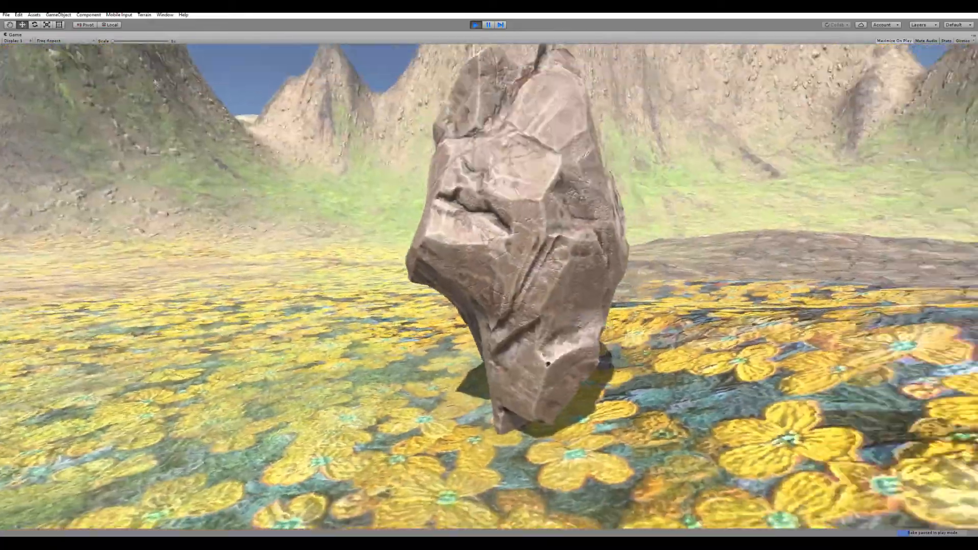
key(w)
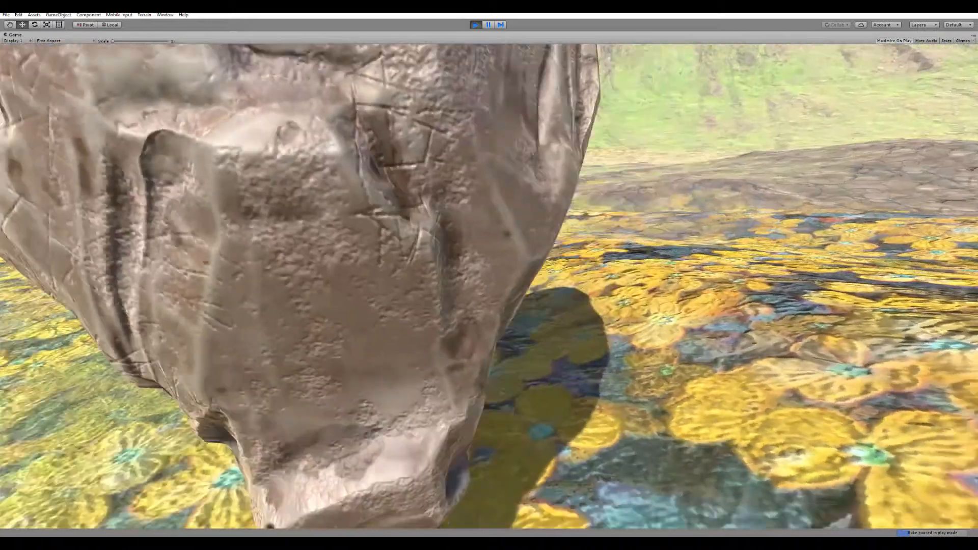
key(s)
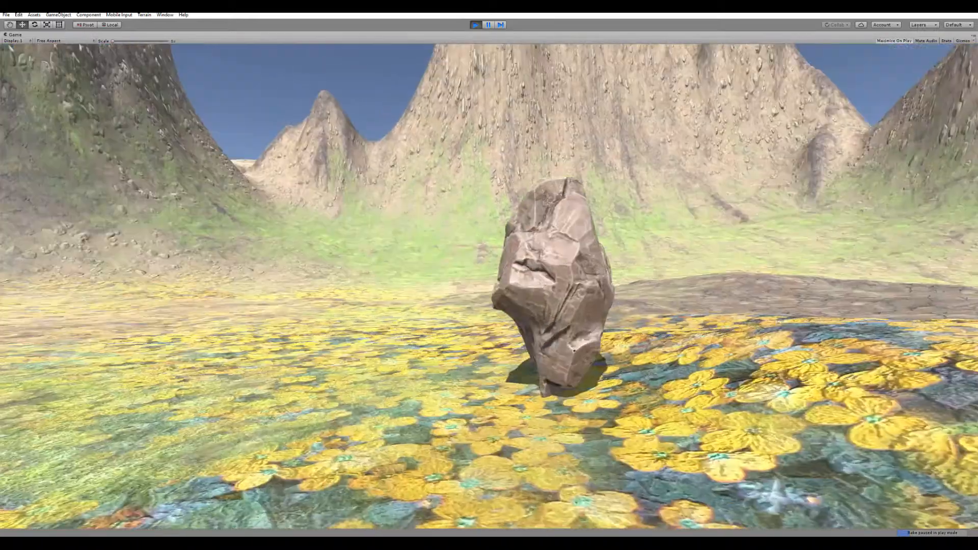
key(a)
- Fit the Unity window to half of the display beside Unreal and examine the rock in the running game
key(super+Left)
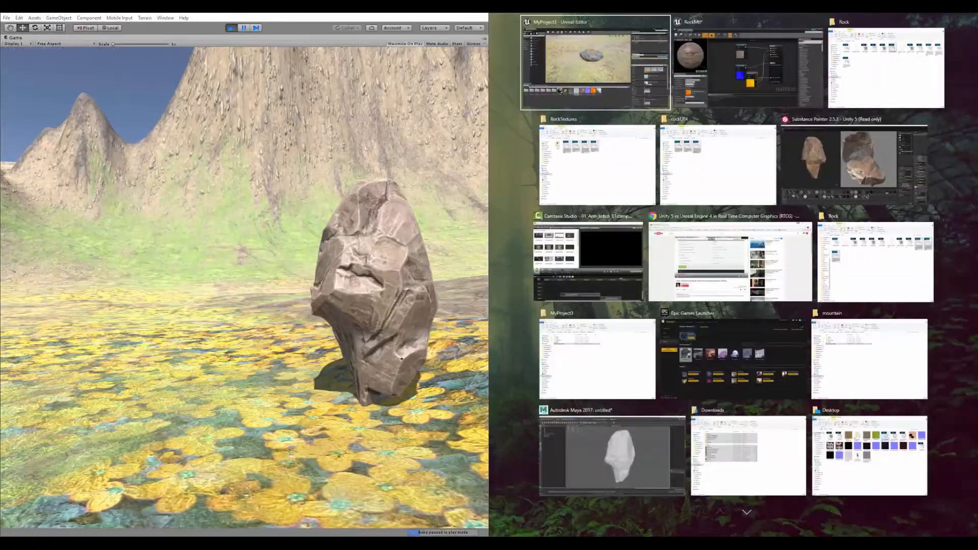
click(284, 300)
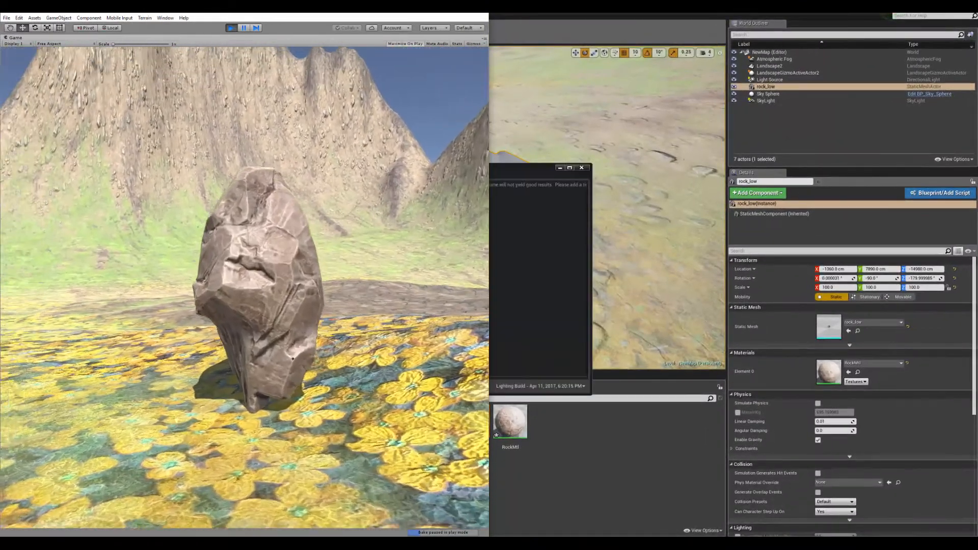
key(w)
key(s)
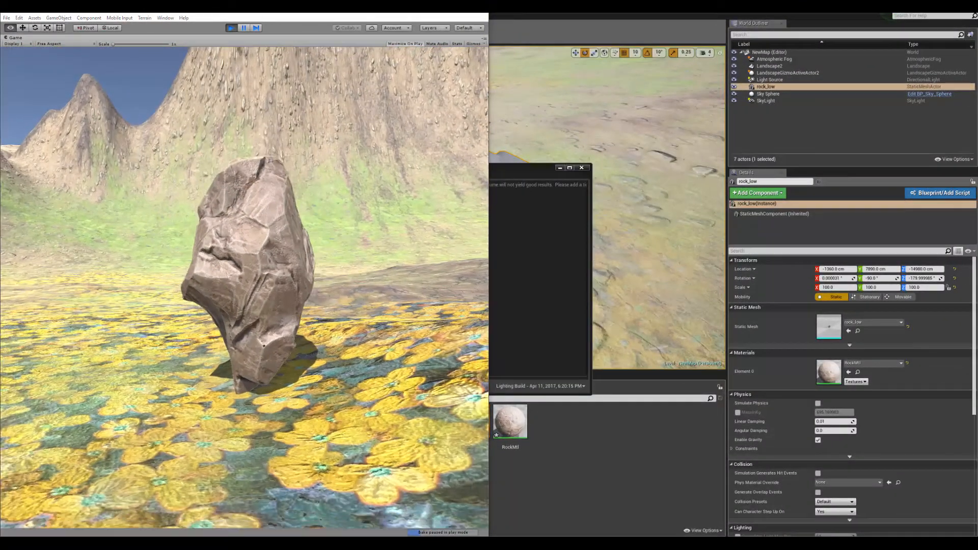
- Switch to the Unreal Editor, close the message log and start a play session next to the rock
key(alt+Tab)
click(581, 168)
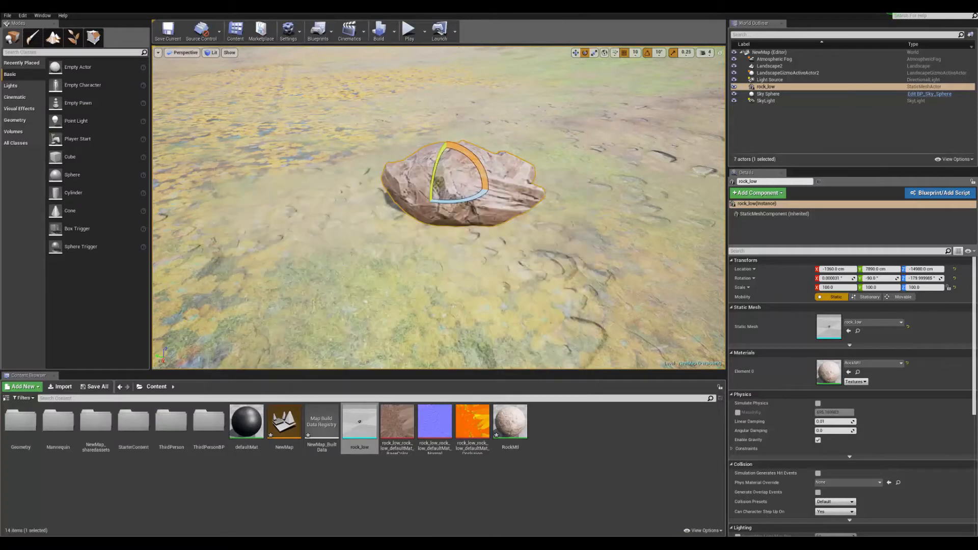
key(w)
right_drag(468, 142, 435, 50)
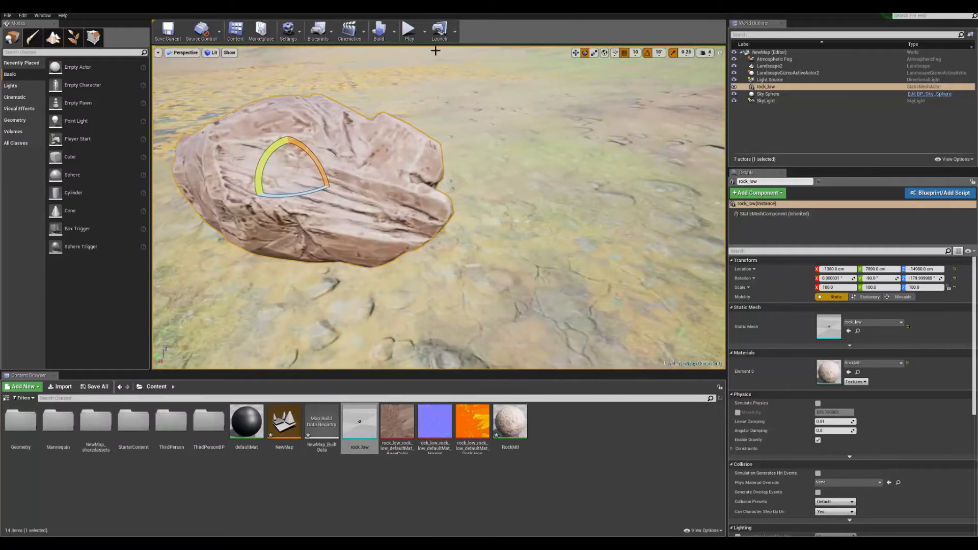
click(409, 31)
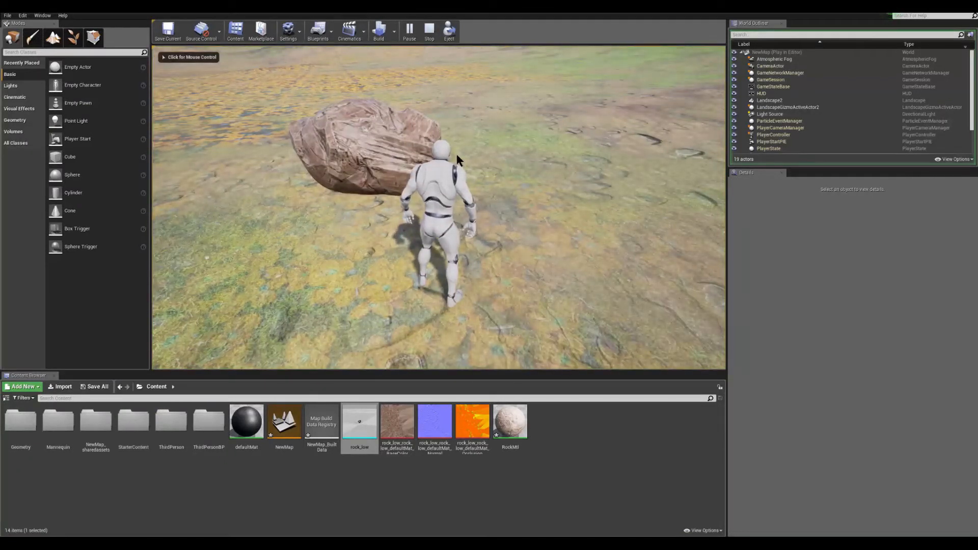
click(455, 154)
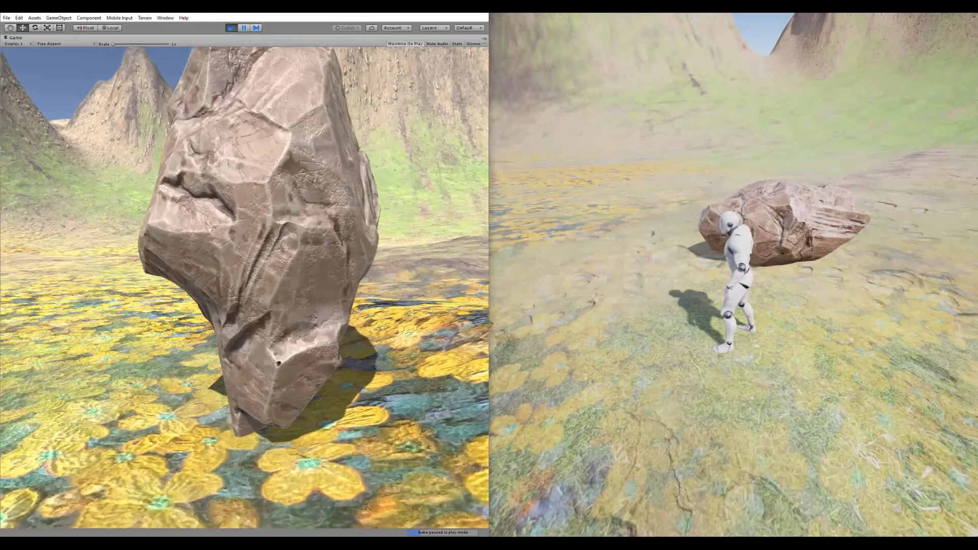
- Compare the rock in the running Unity and Unreal sessions side by side, moving around it in Unity
key(alt+Tab)
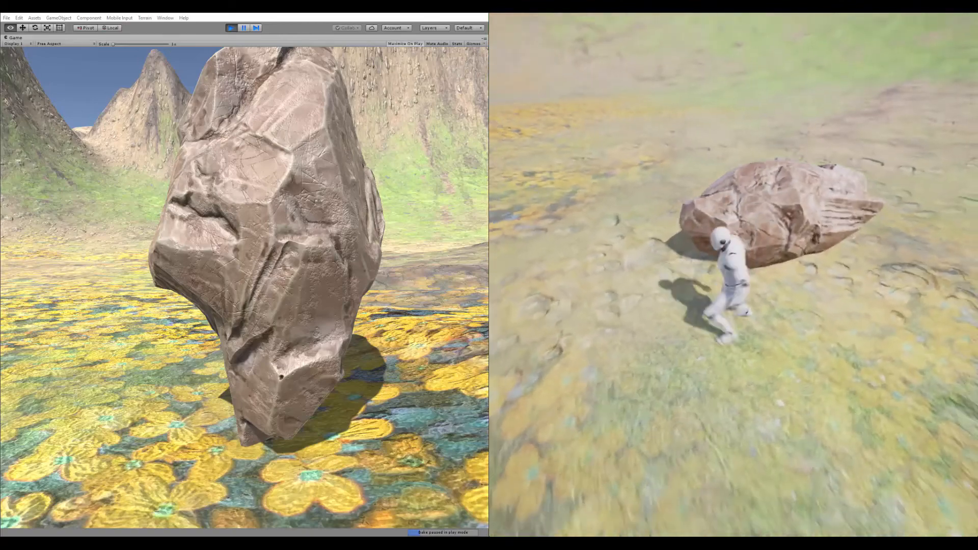
key(alt+Tab)
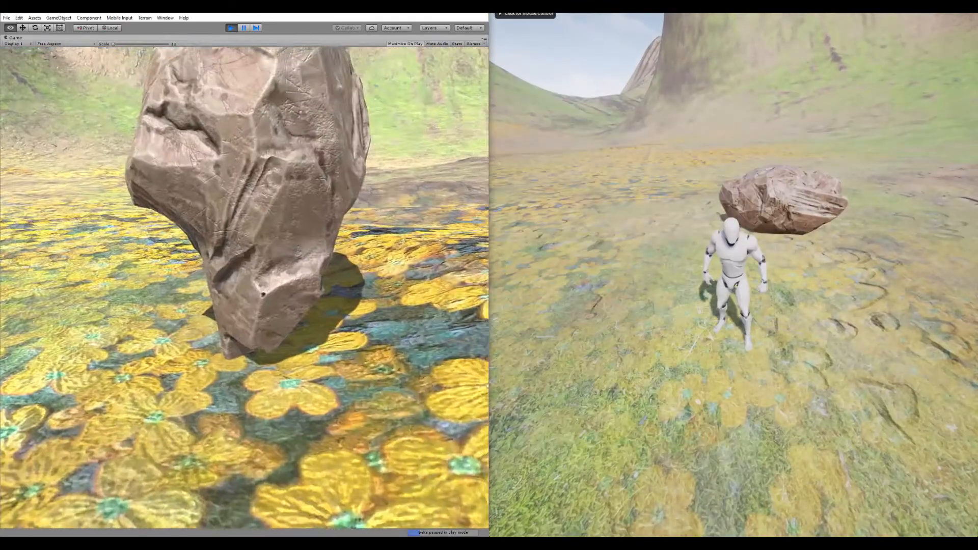
key(s)
key(w)
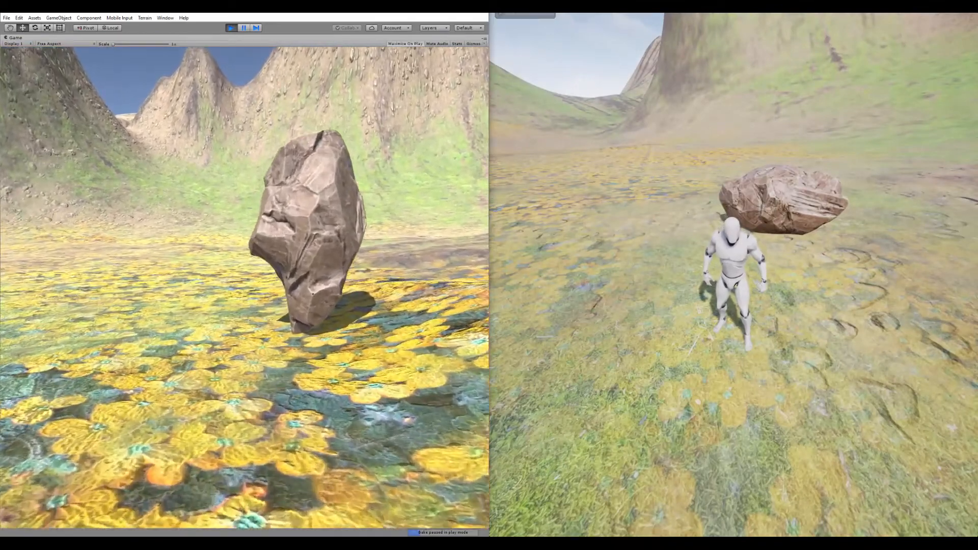
- Move up to the rock in the running Unity game and examine its surface and shadow from close range
key(d)
key(s)
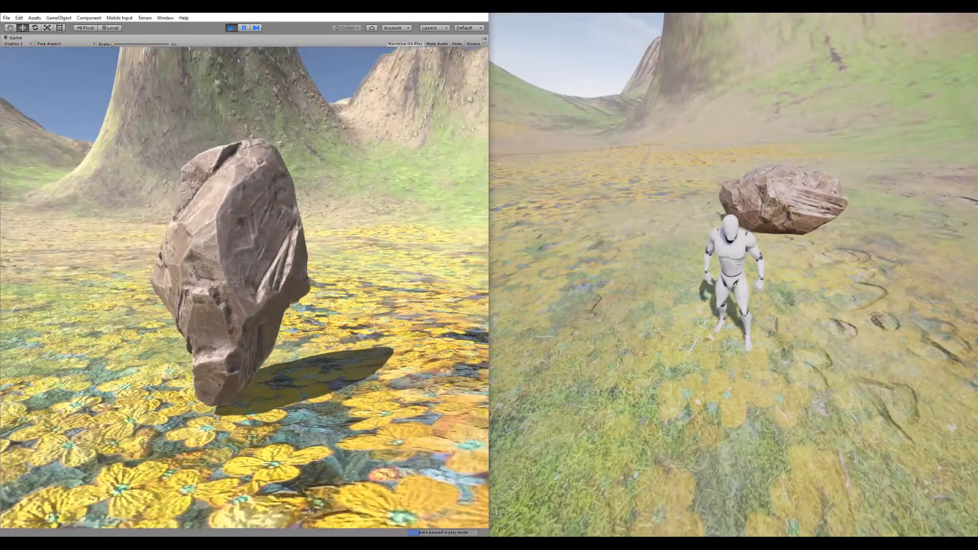
key(a)
key(w)
- Switch to the Unreal Editor and end its play session
key(alt+Tab)
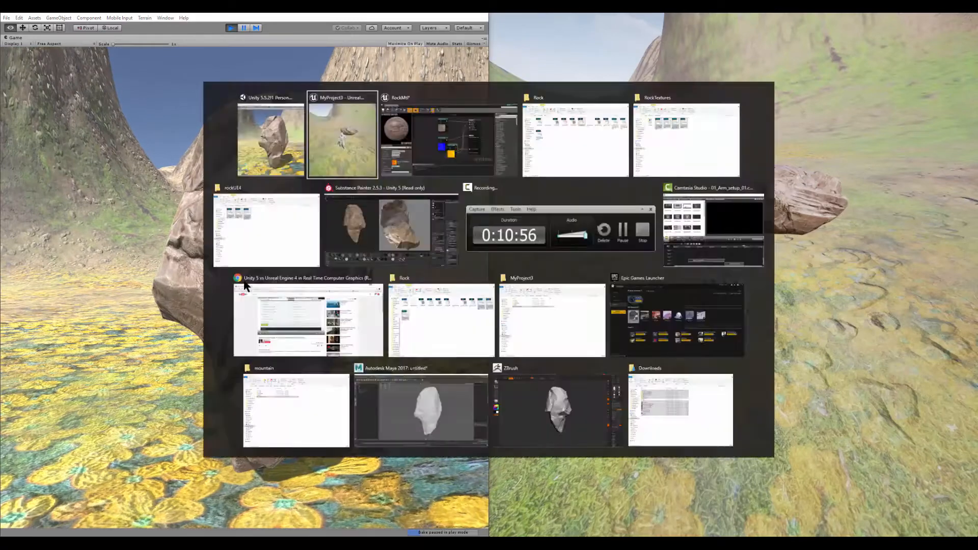
key(w)
key(Escape)
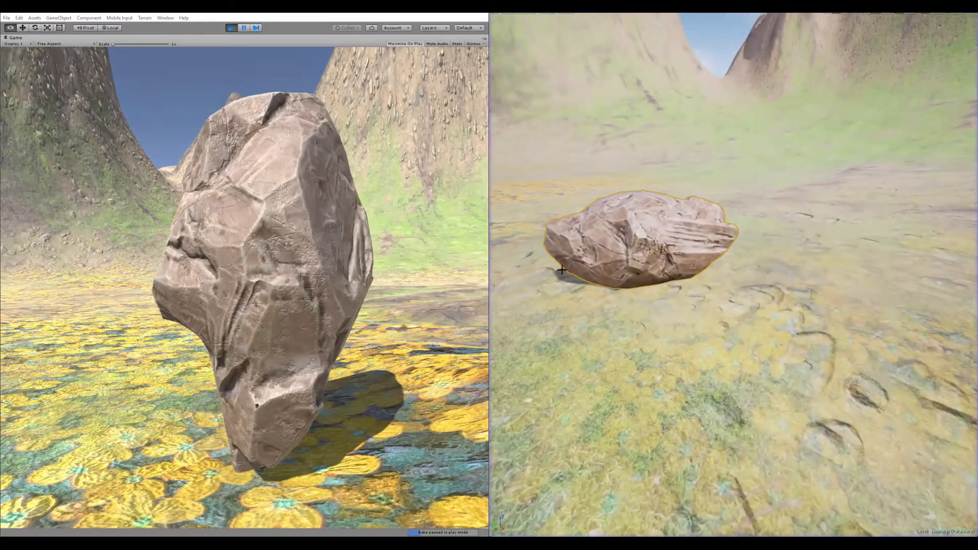
- Try to scale the rock in the Unreal viewport and undo the scaling
key(s)
right_drag(694, 269, 649, 259)
key(r)
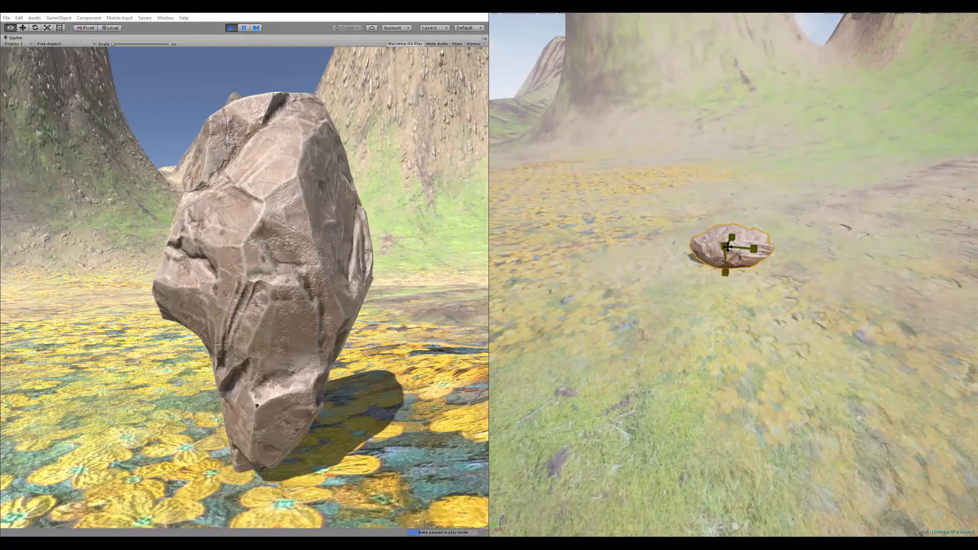
key(ctrl+z)
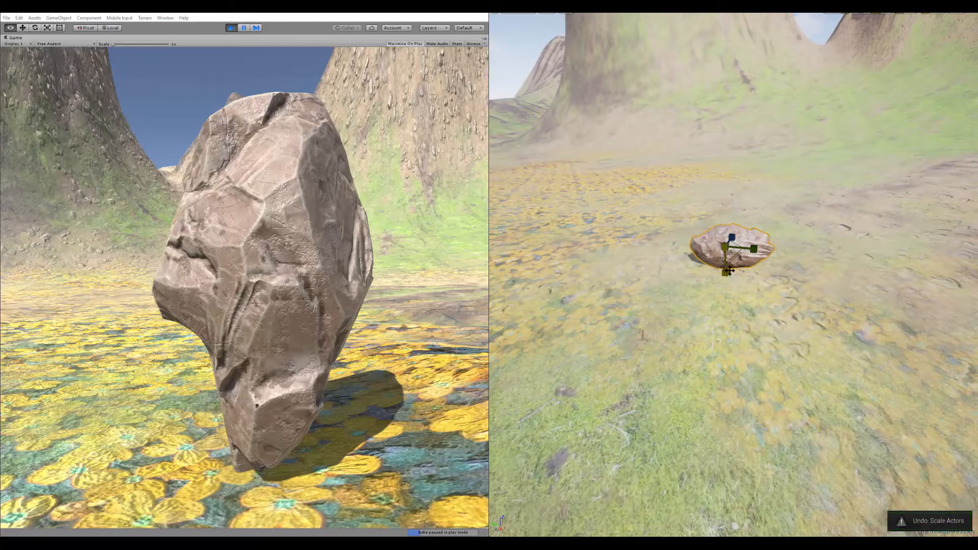
- Leave the full-screen viewport and set the rock_low actor's scale to 1000 on the X, Y and Z axes
key(F11)
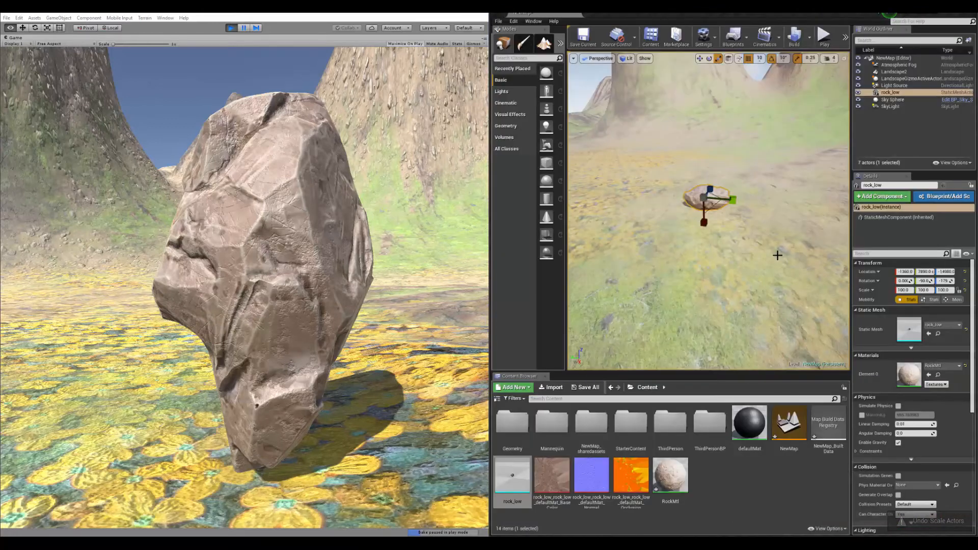
click(905, 291)
text(1000)
key(Tab)
text(0)
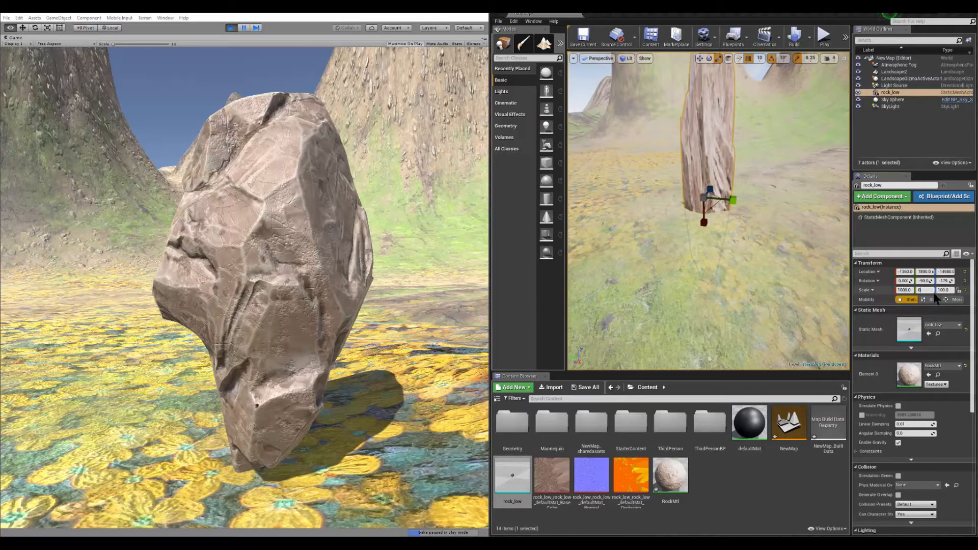
click(927, 291)
text(1000)
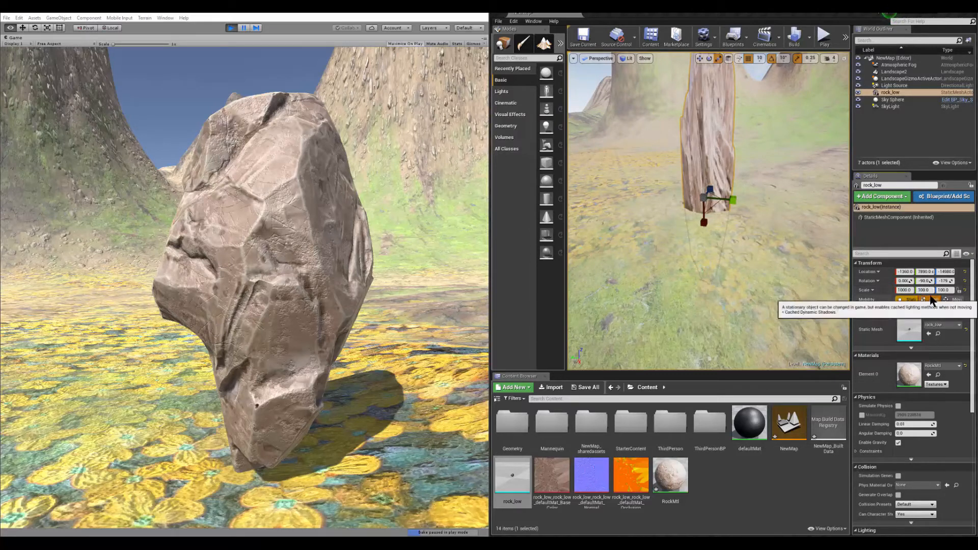
click(939, 290)
text(1000)
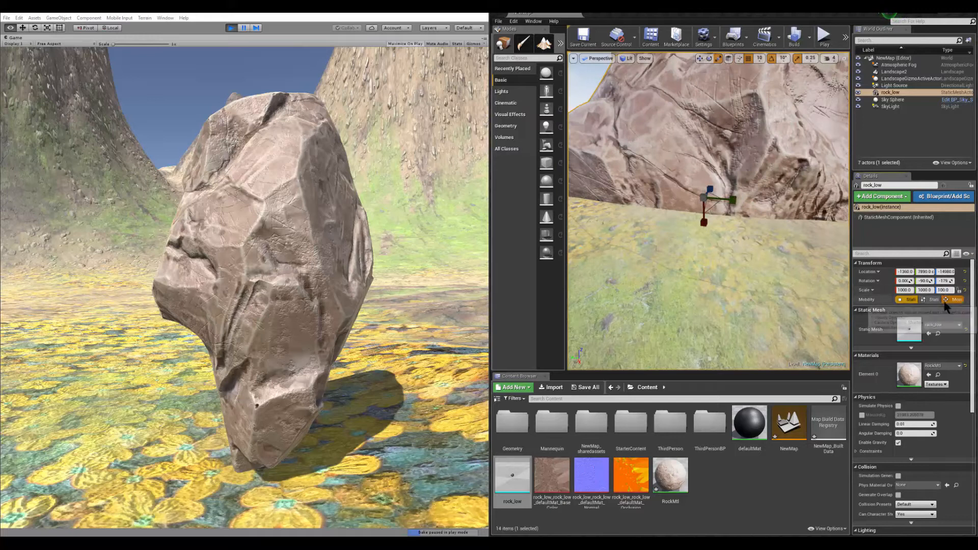
key(Return)
- Raise the enlarged rock and rotate it upright so it stands on the landscape, and start a lighting build
key(f)
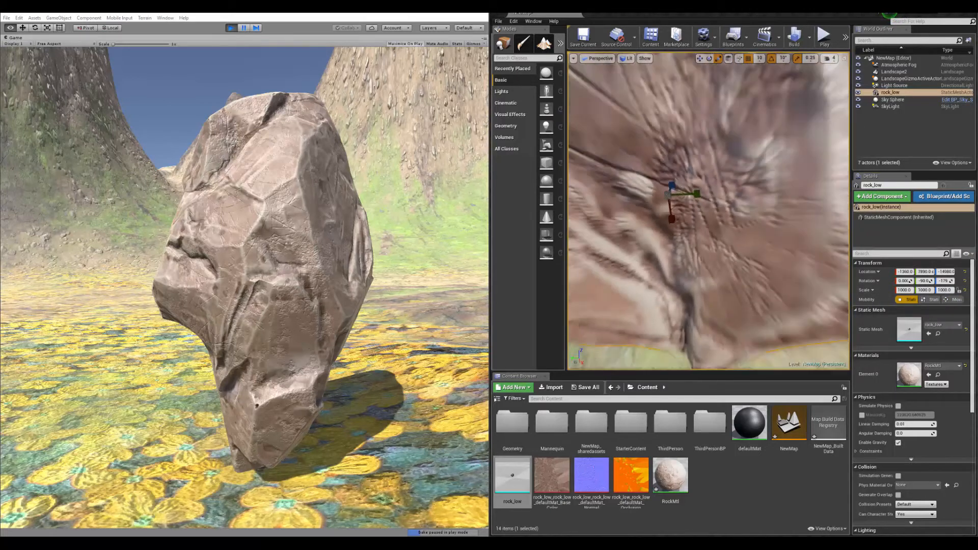
key(w)
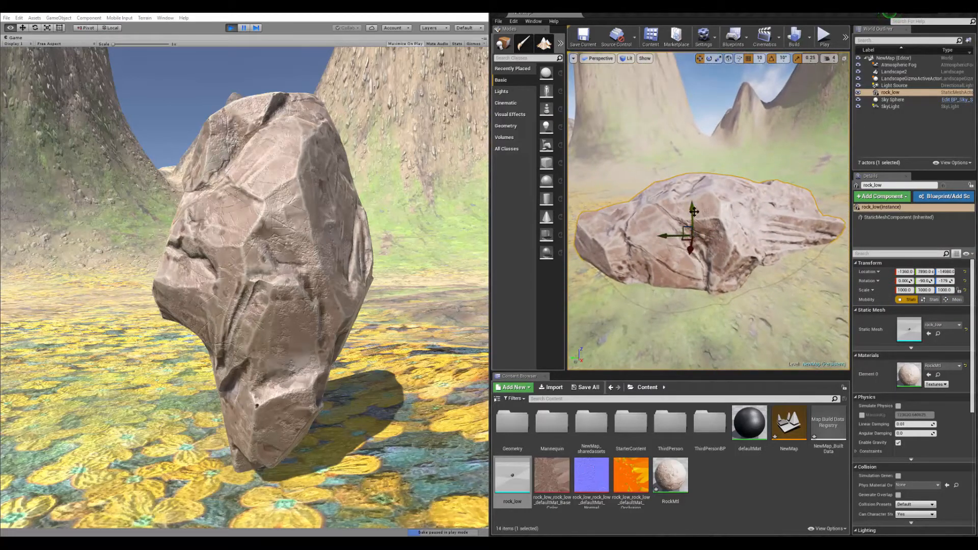
drag(690, 214, 692, 84)
key(e)
key(w)
key(s)
right_drag(706, 165, 685, 137)
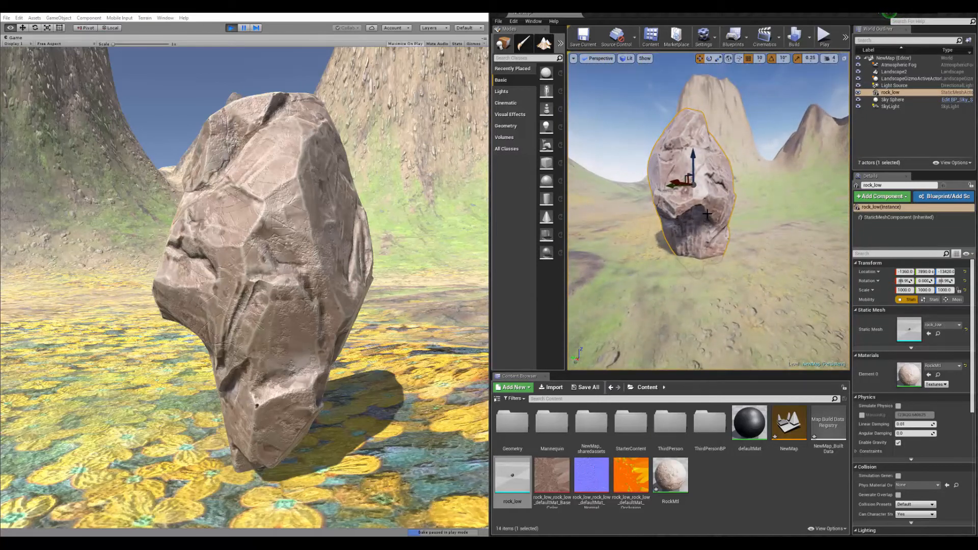
key(ctrl+shift+semicolon)
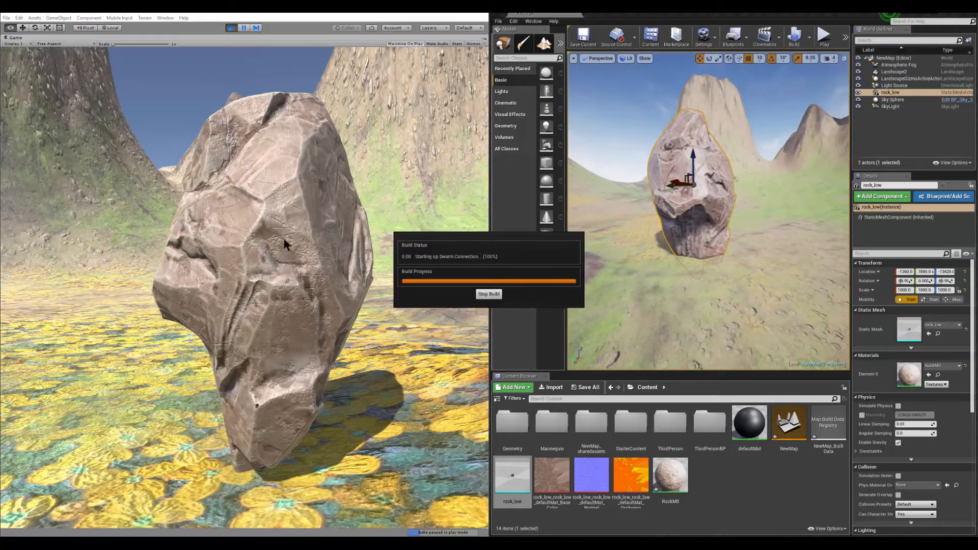
- Walk around the rock in the running Unity game, near and far, to examine its surface detail, lighting and shadow while Unreal builds lighting
click(337, 229)
key(s)
key(w)
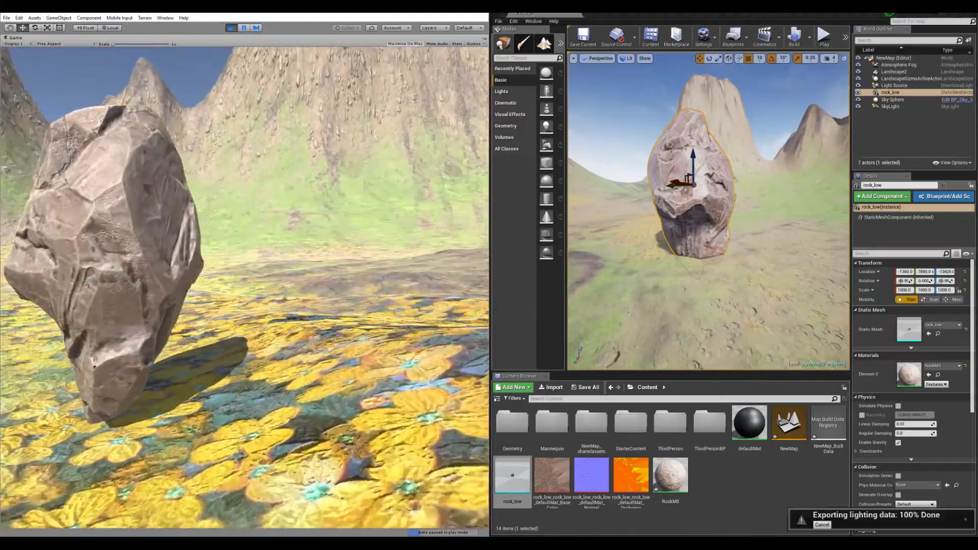
key(w)
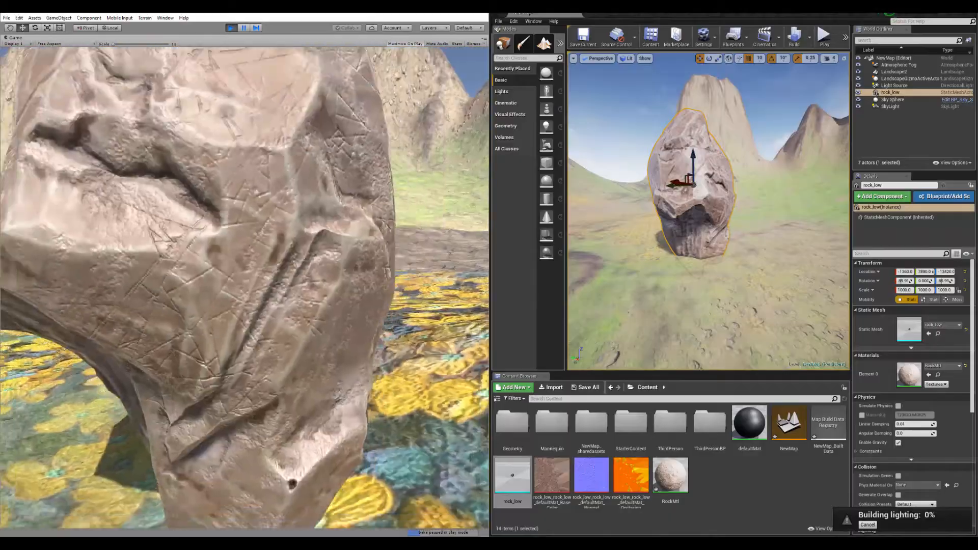
key(s)
key(w)
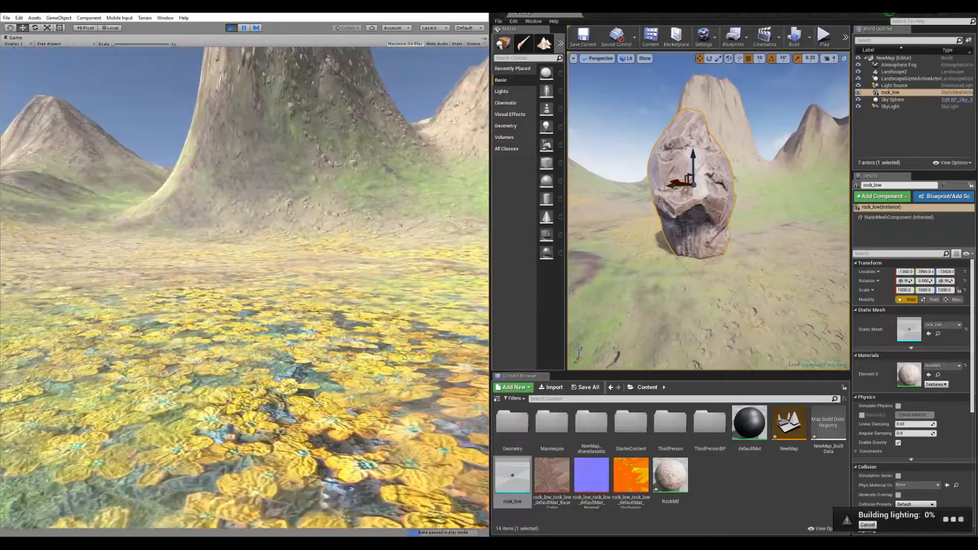
key(s)
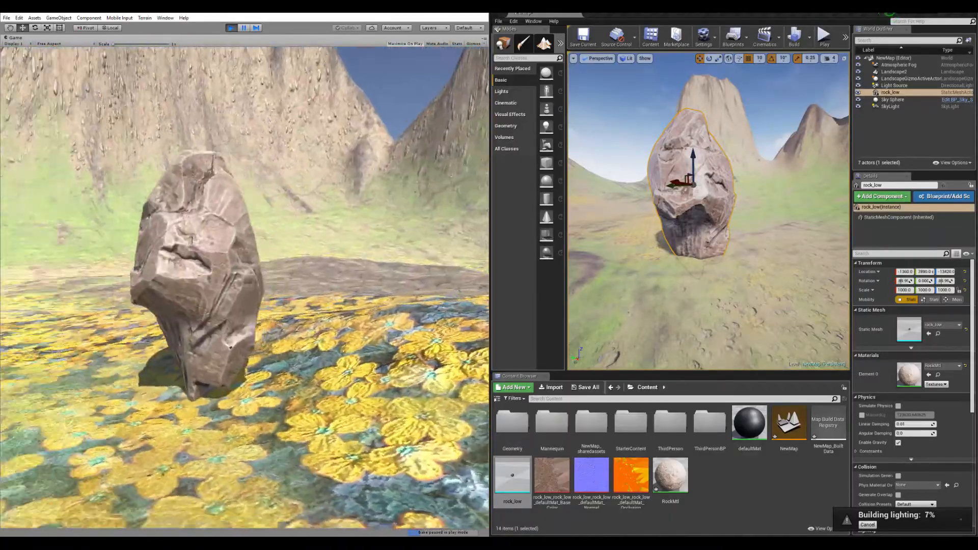
key(w)
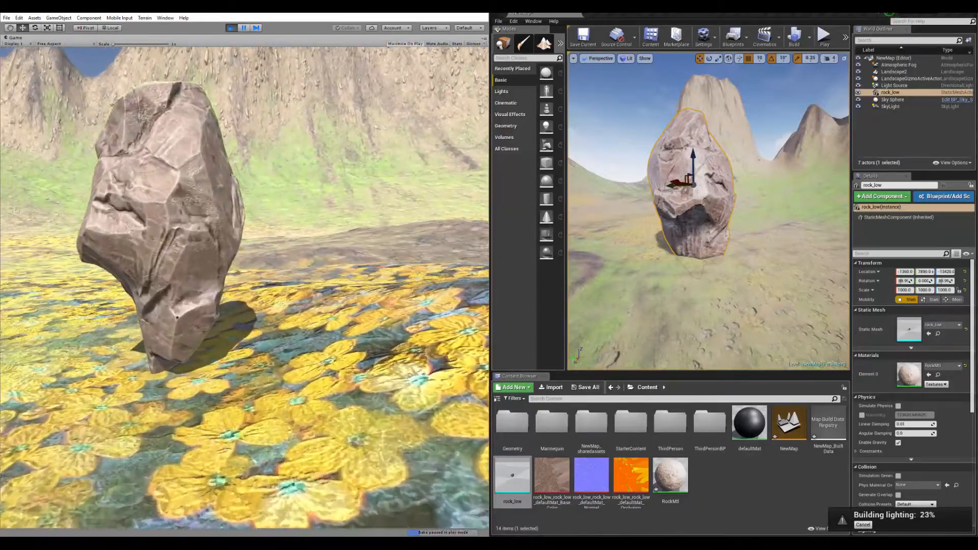
key(w)
key(w)
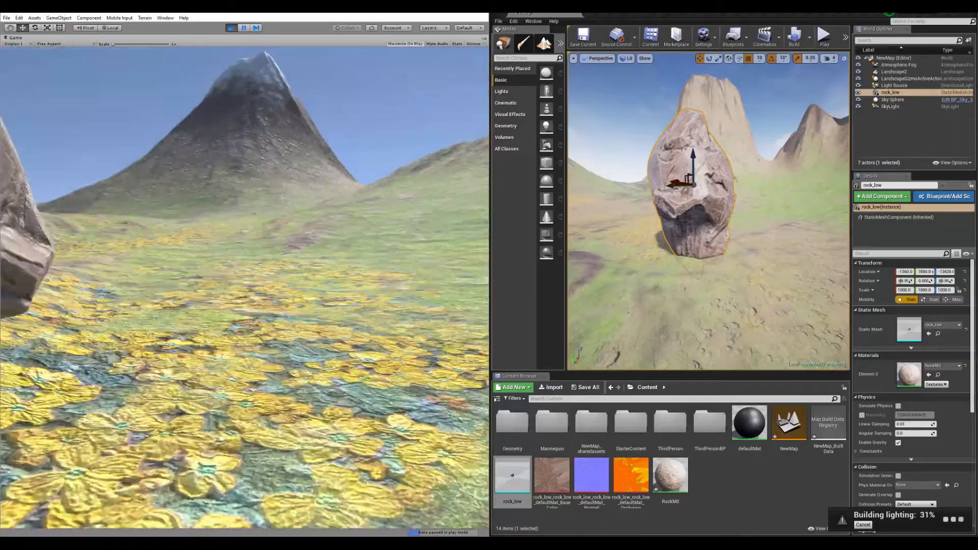
key(w)
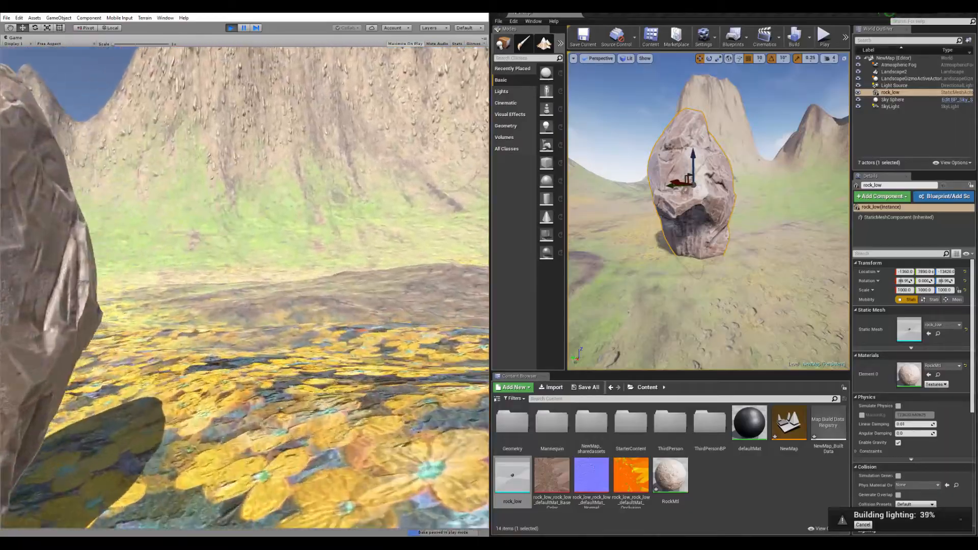
key(w)
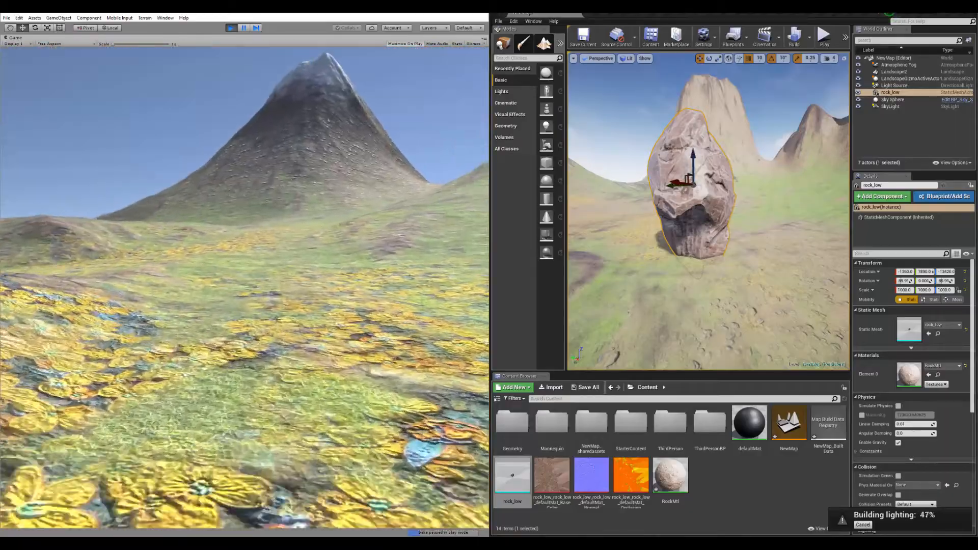
key(w)
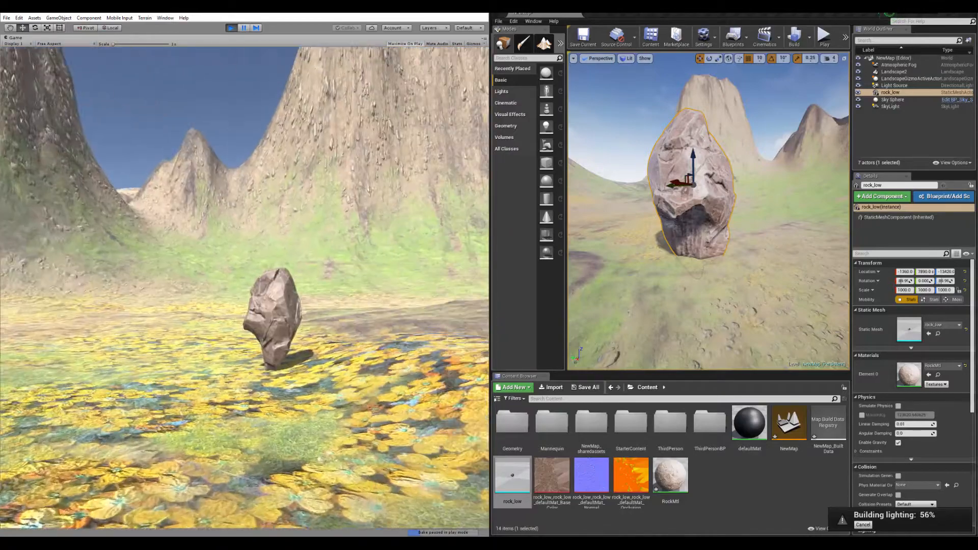
key(w)
key(w)
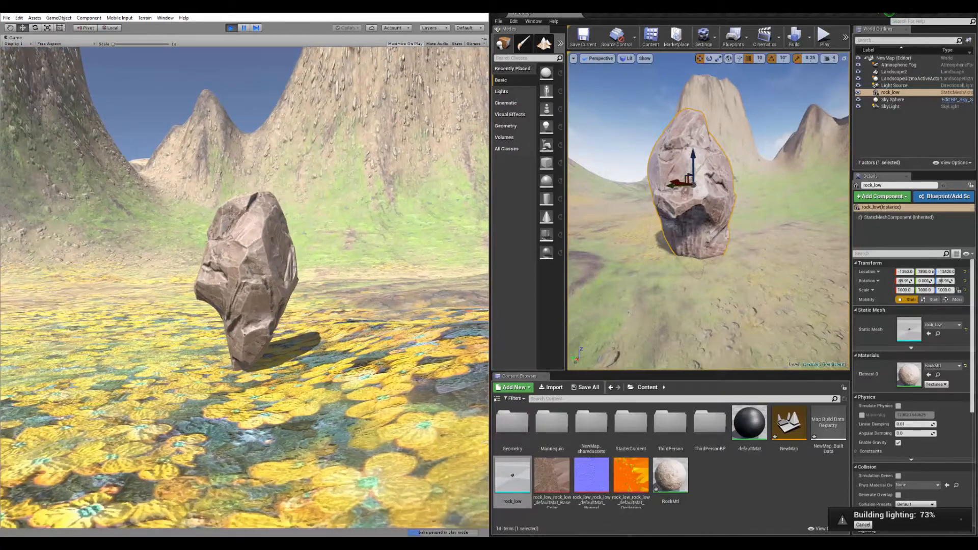
key(w)
key(d)
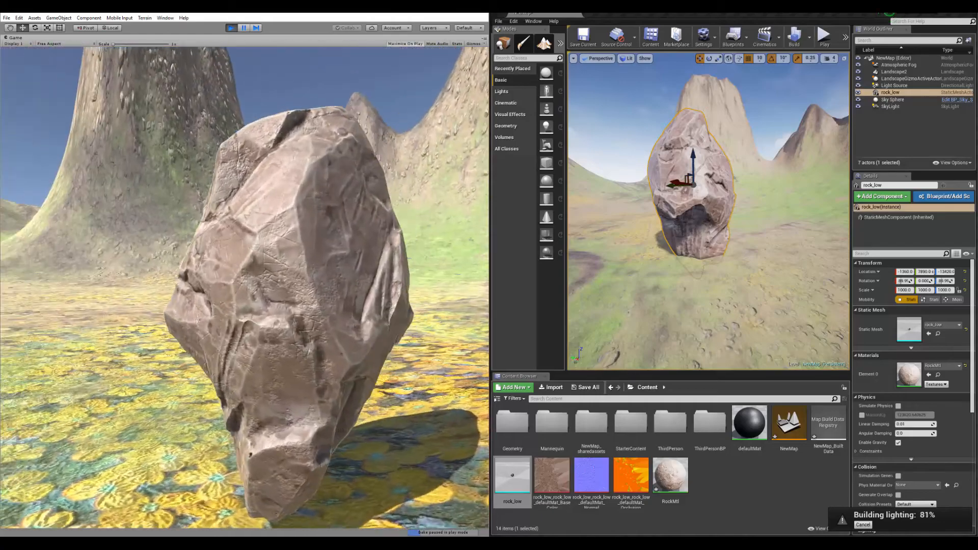
key(s)
key(a)
key(w)
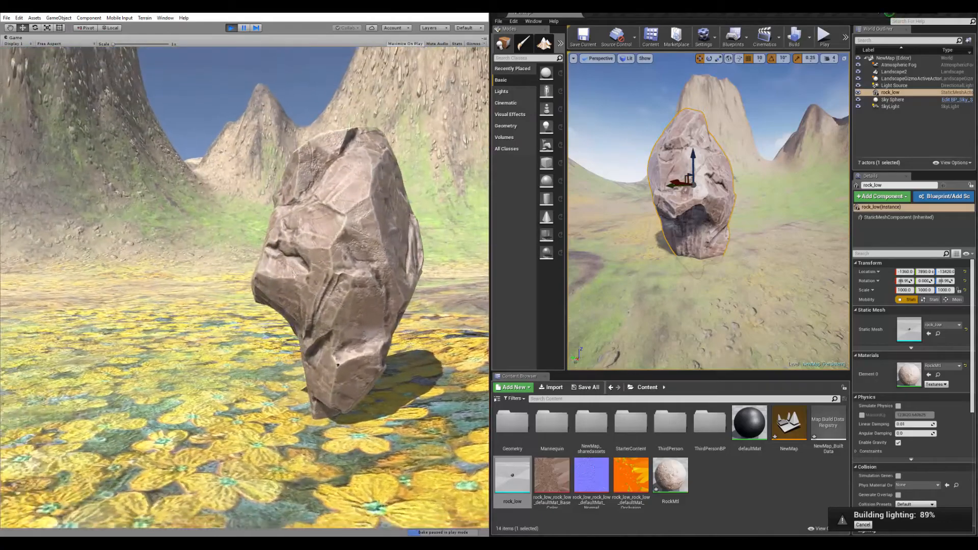
key(s)
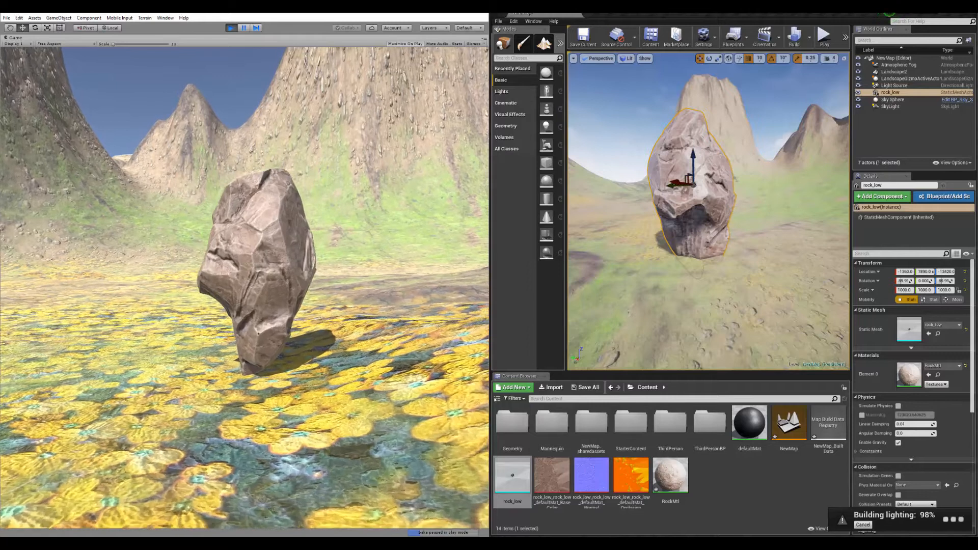
key(w)
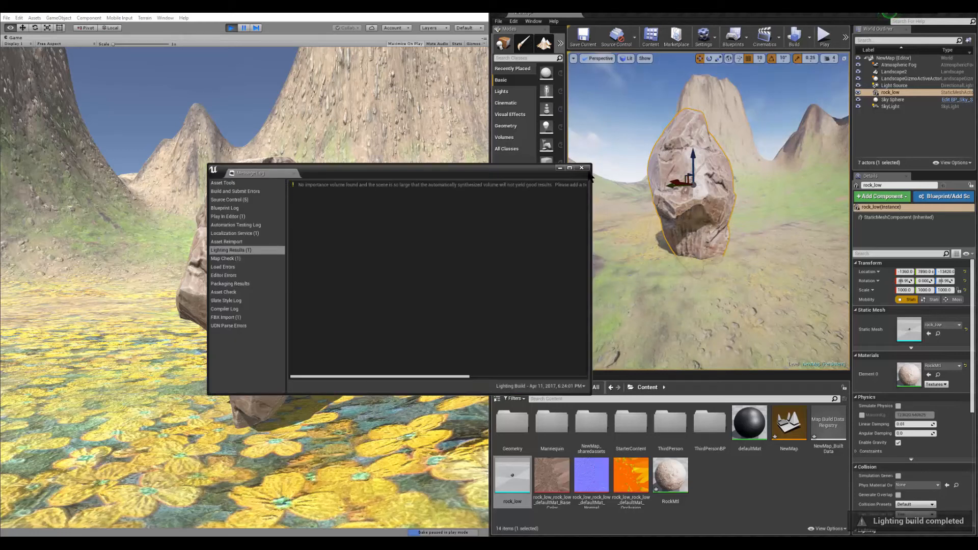
- Close the lighting message log in Unreal and start playing from the ground in front of the rock
click(581, 168)
right_drag(631, 204, 612, 204)
right_drag(690, 271, 705, 285)
right_click(691, 271)
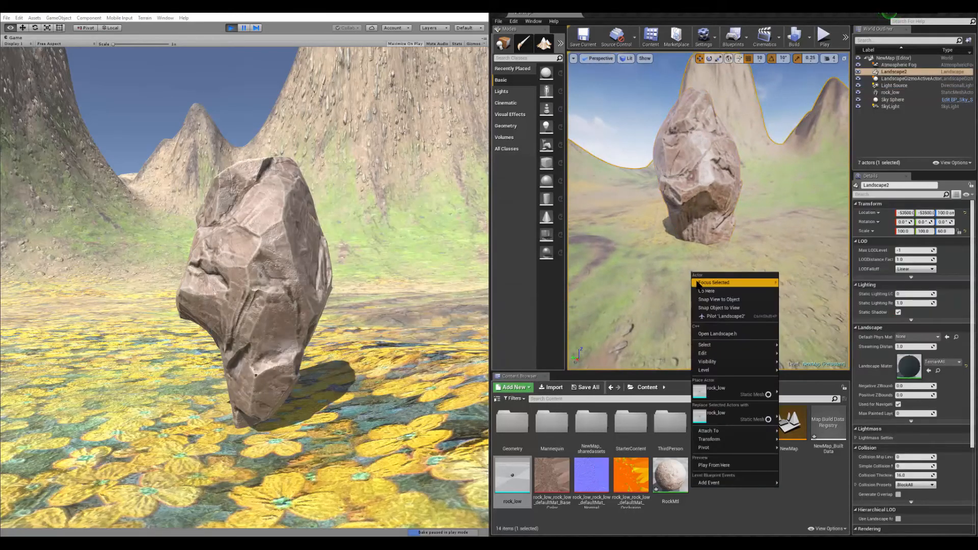
click(727, 466)
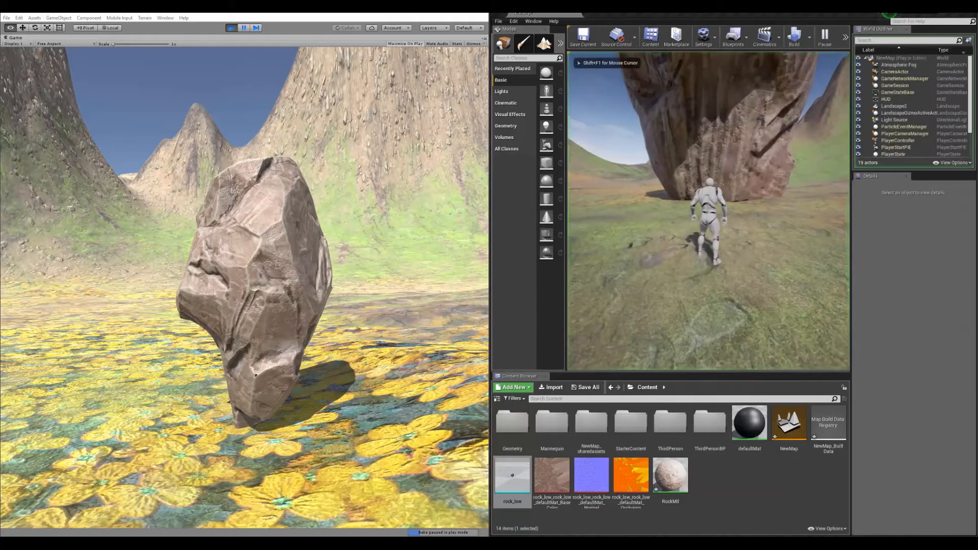
- Run the character around the enlarged rock in the Unreal play session and compare its look with the Unity version
key(w)
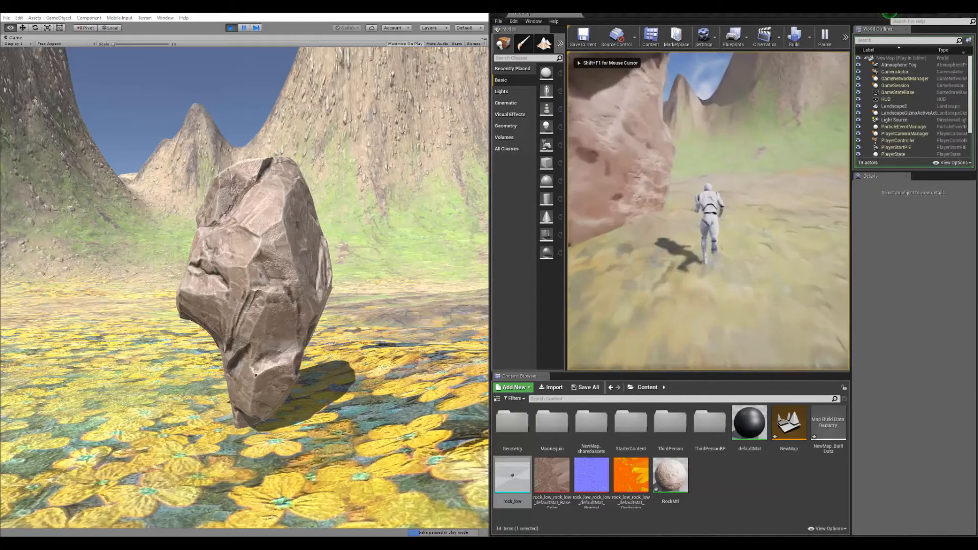
key(w)
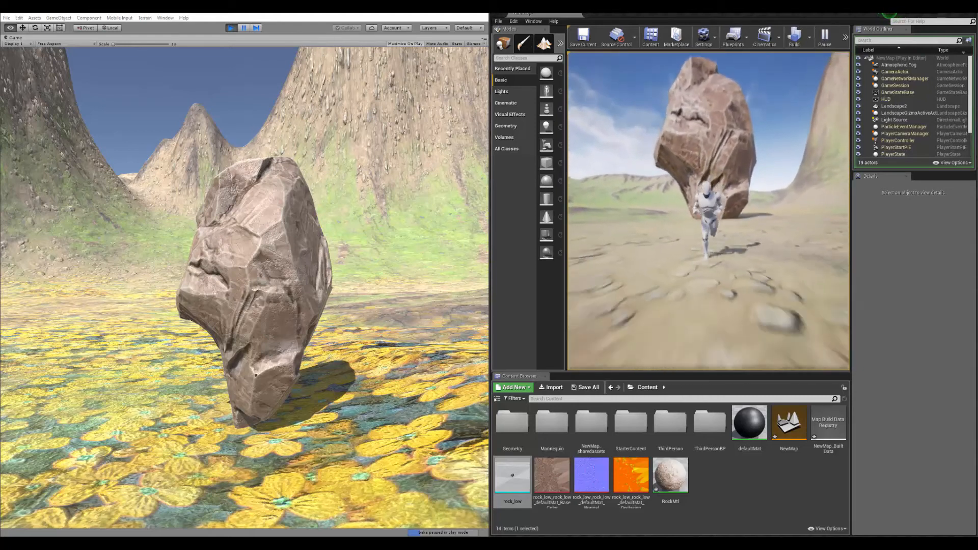
key(d)
key(a)
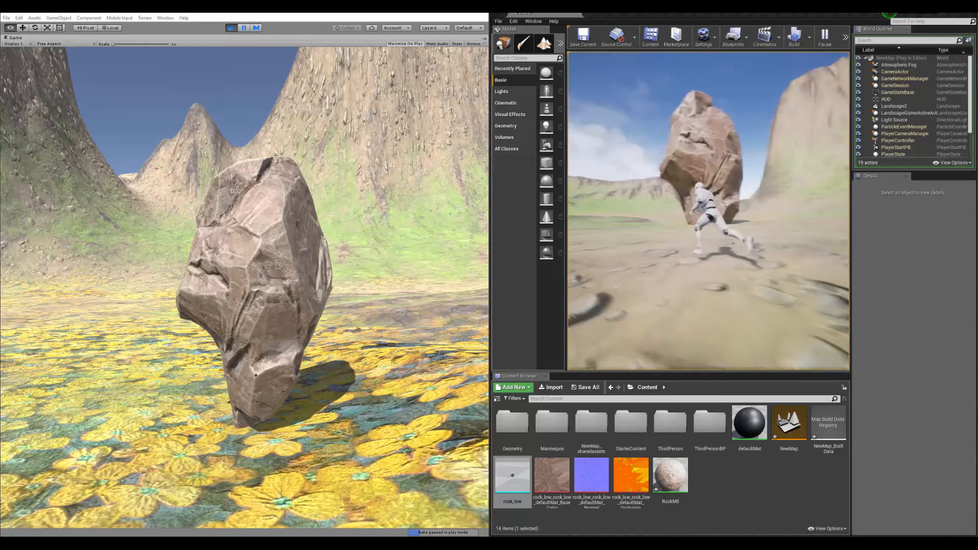
key(a)
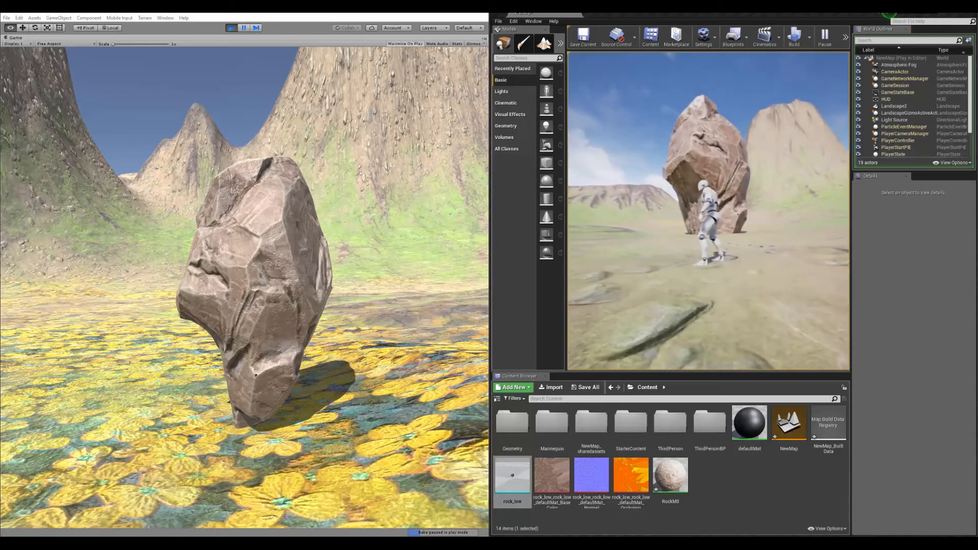
key(w)
key(a)
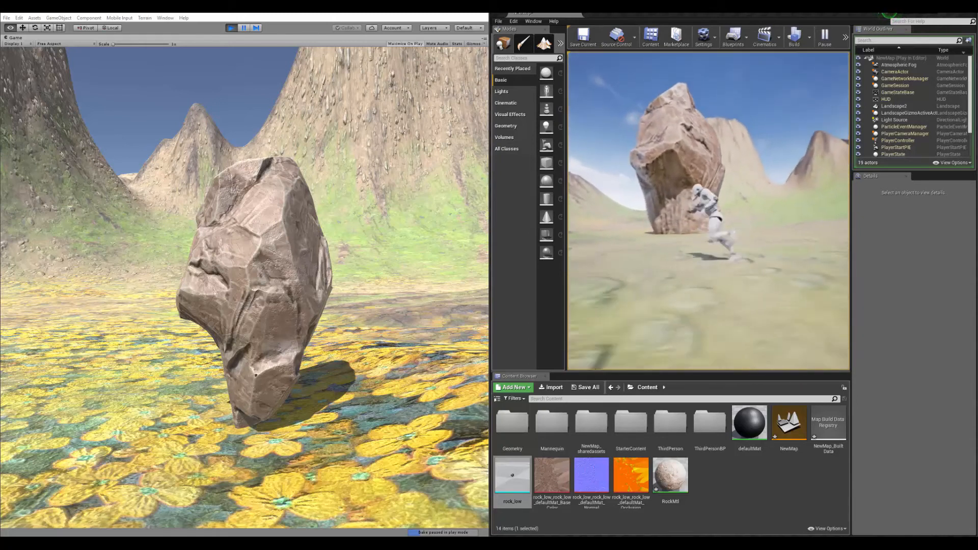
key(d)
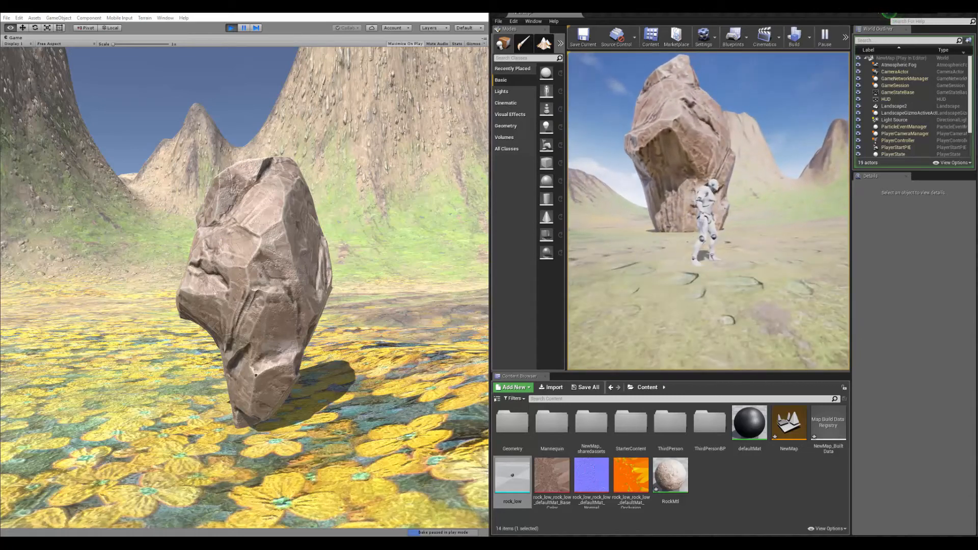
- Switch to Unreal, expand the play view to full screen and run the character away from the rock to see it whole
key(alt+Tab)
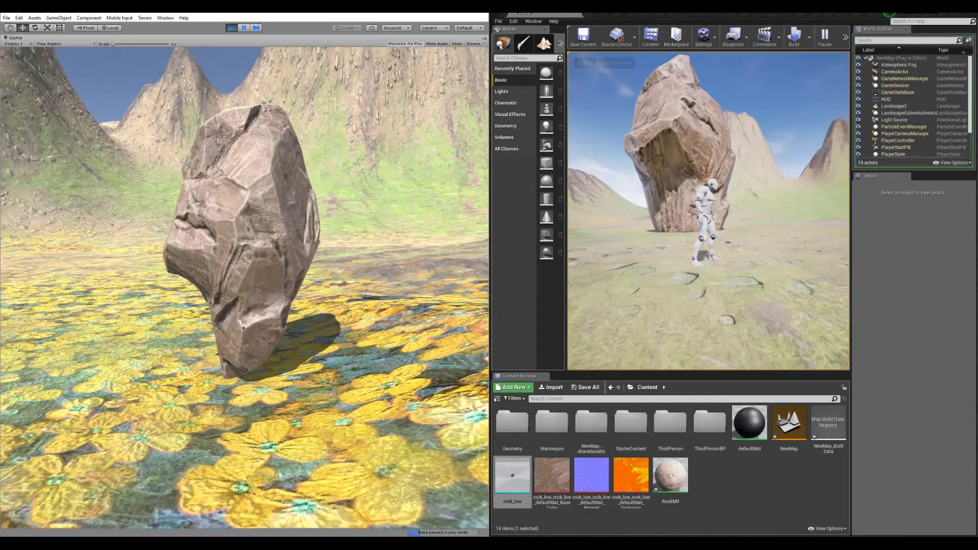
key(alt+Tab)
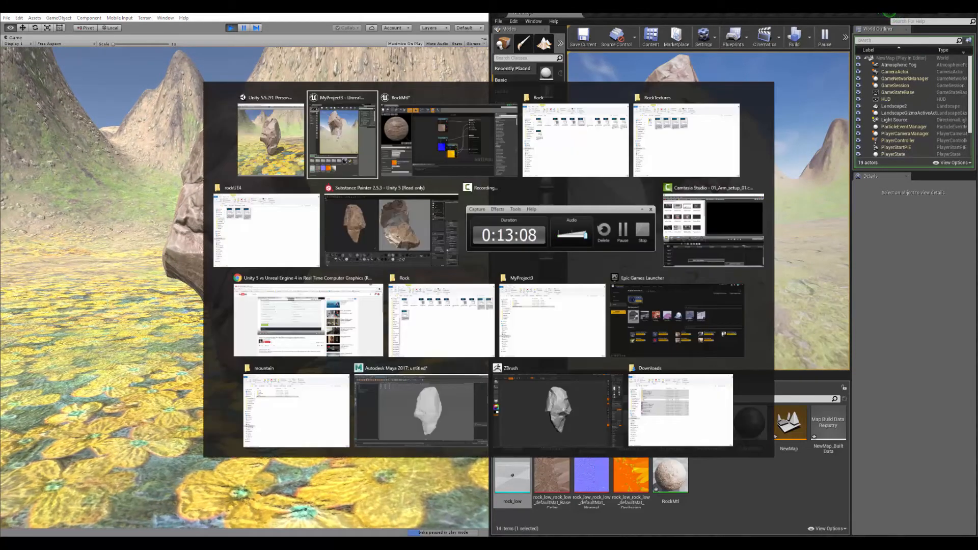
key(F11)
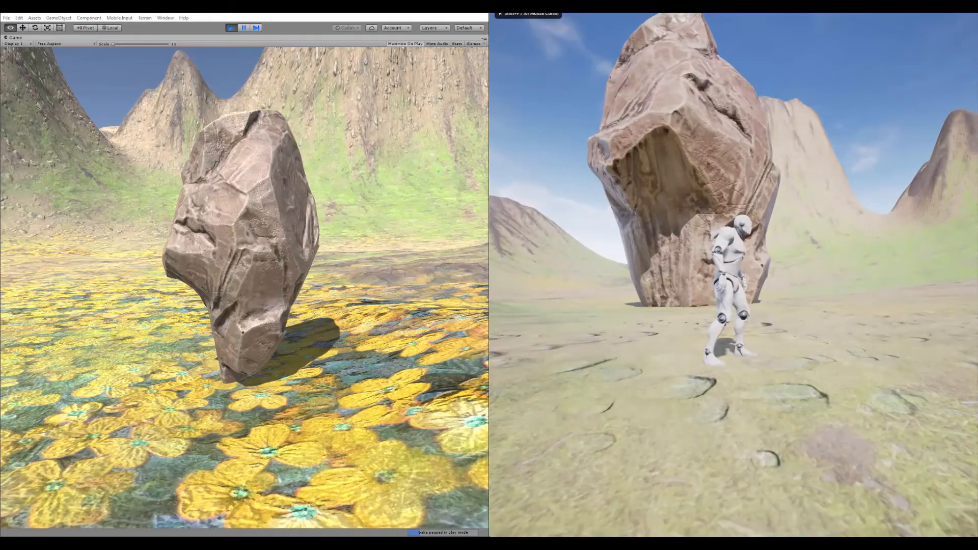
key(s)
key(w)
key(a)
key(s)
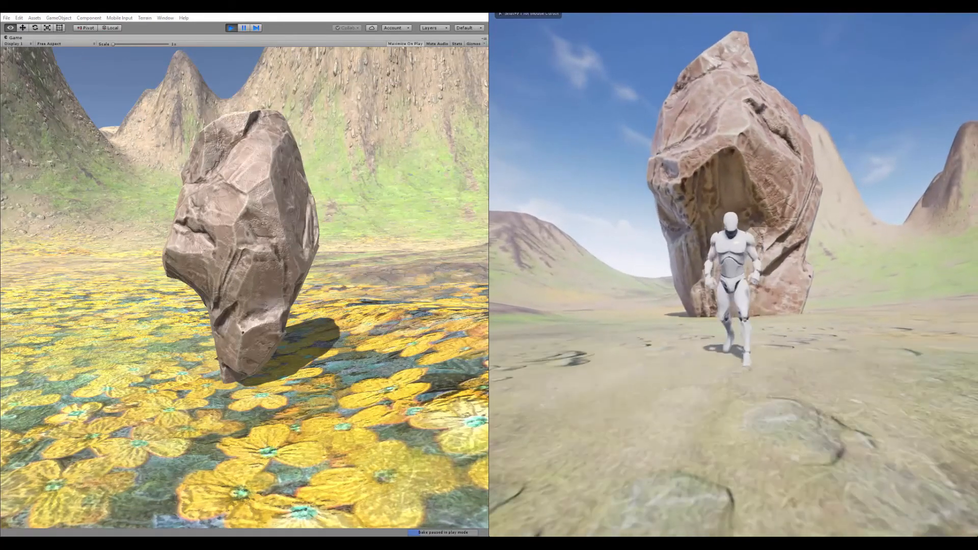
key(d)
key(s)
- Switch to the running Unity game and walk up to the rock and back away to compare its size with the Unreal rock
key(alt+Tab)
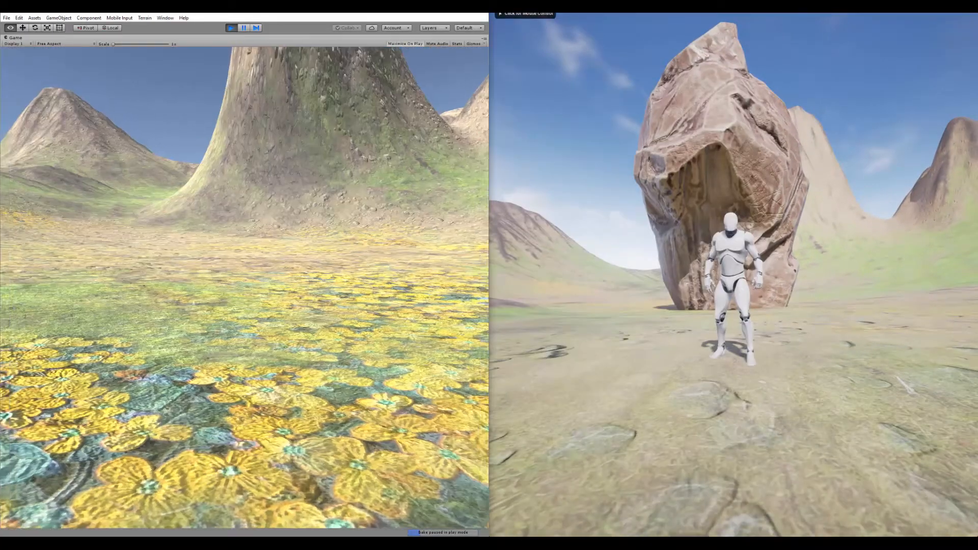
key(w)
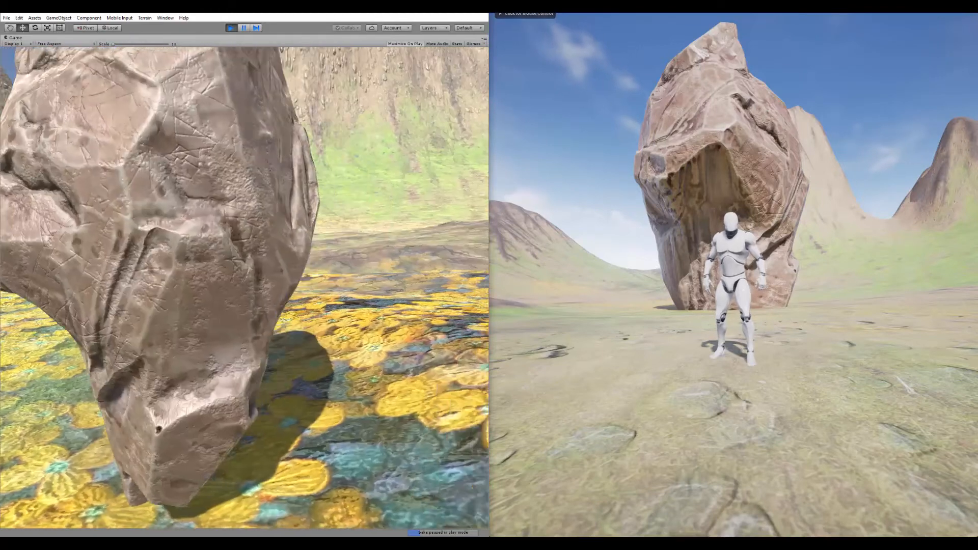
key(s)
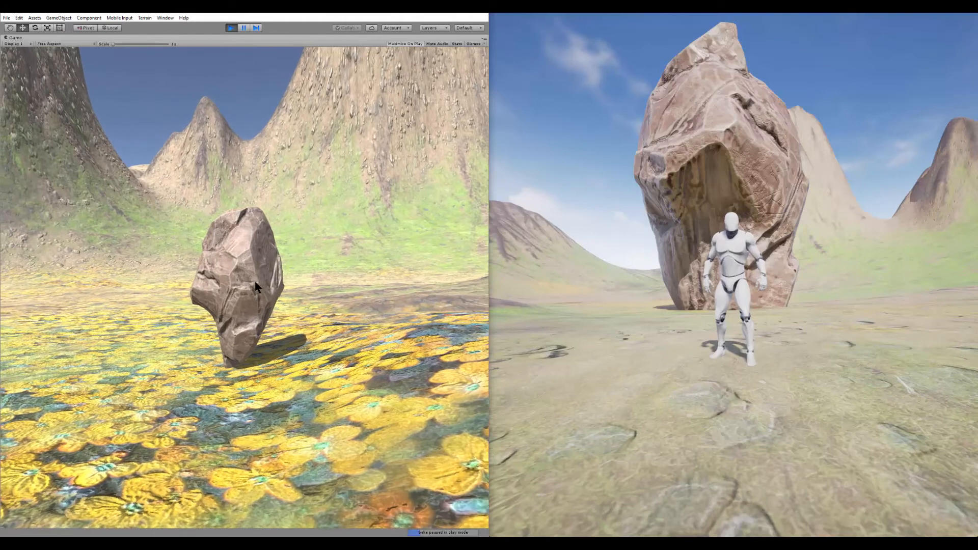
key(w)
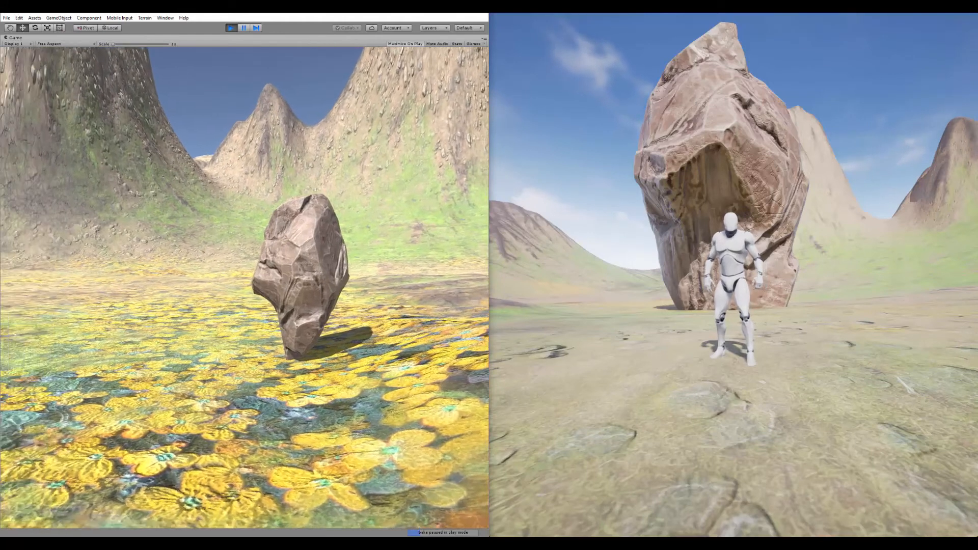
key(s)
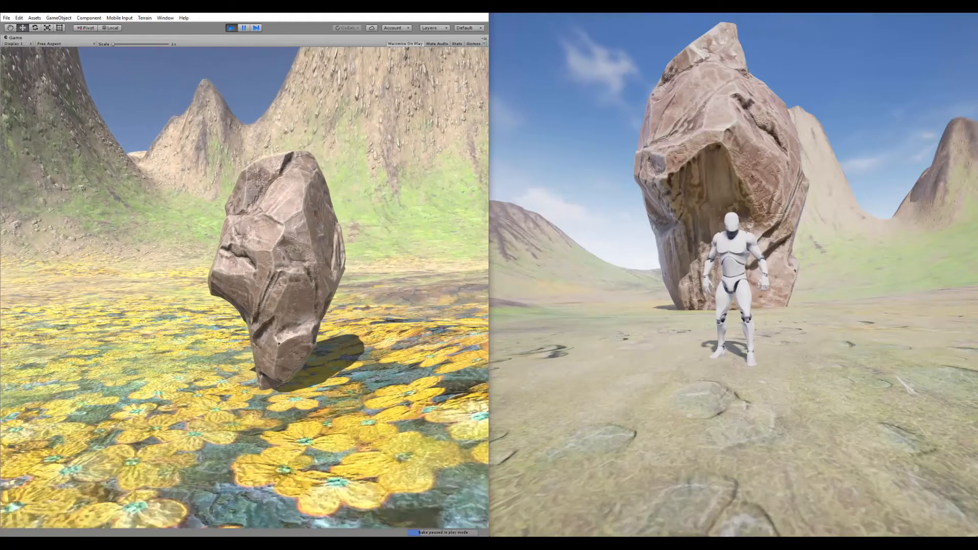
- Stop the Unity game, scale the rock up to about 3.79 and raise it to about Y 8.32, and restart play
key(ctrl+p)
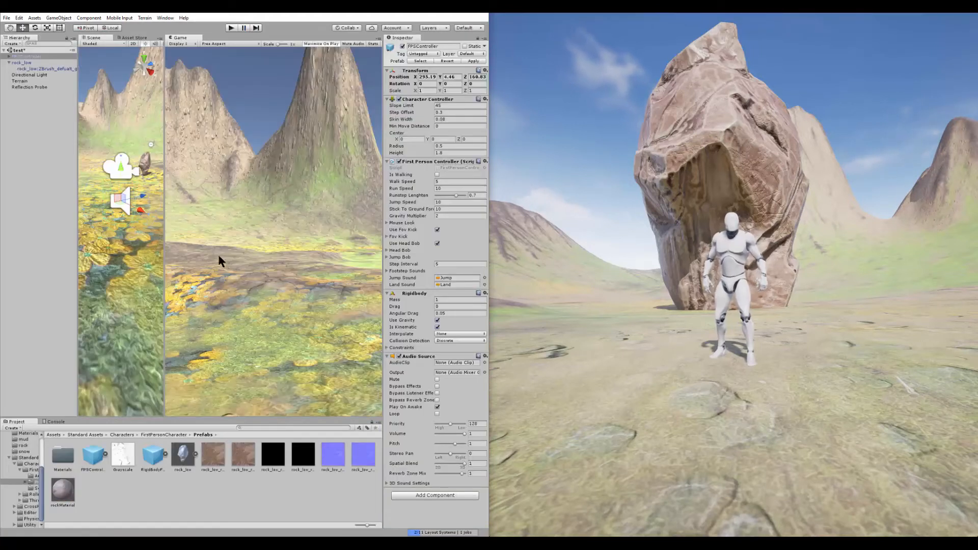
click(147, 164)
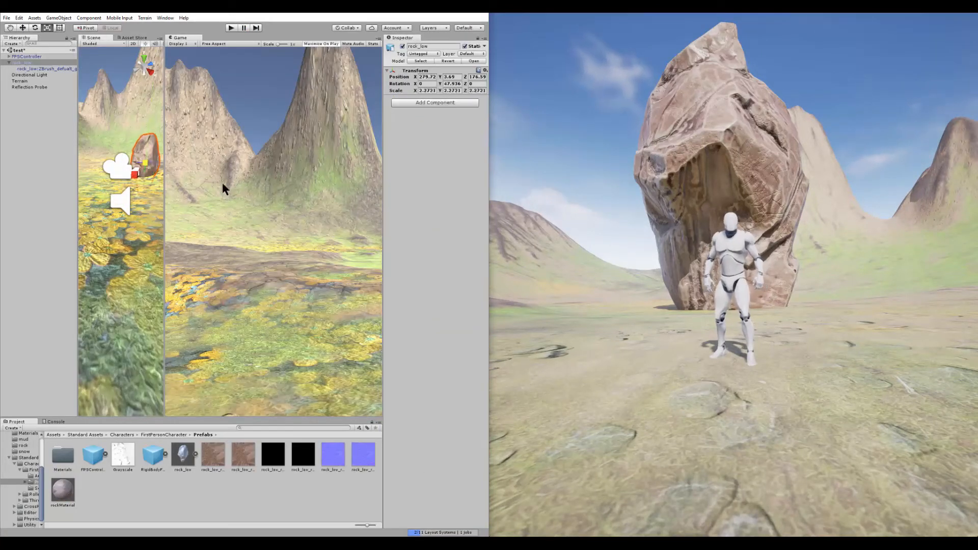
drag(152, 127, 155, 91)
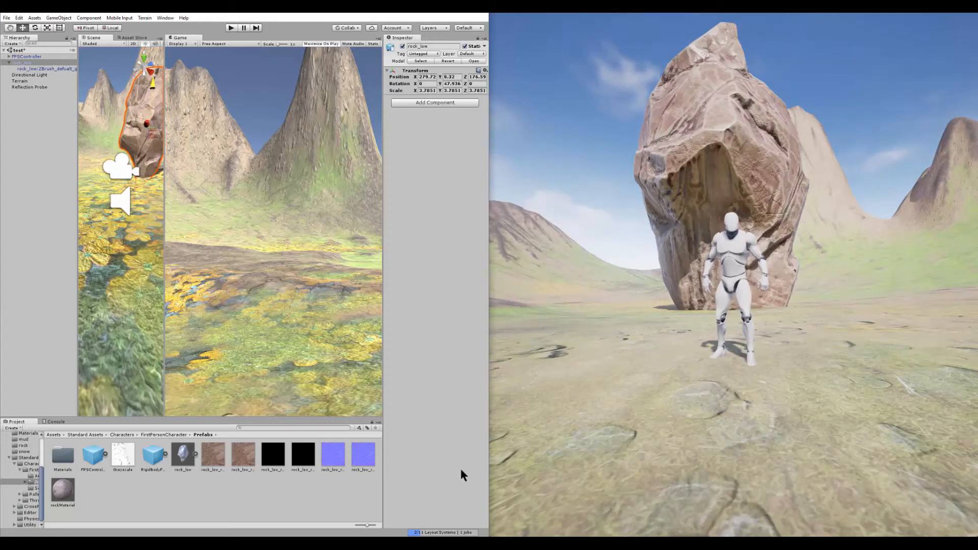
click(231, 28)
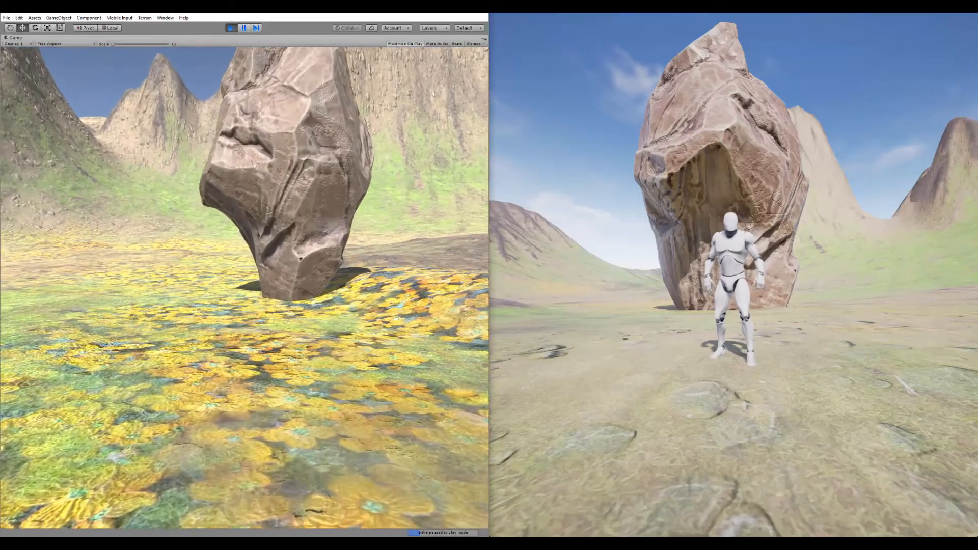
- View the enlarged rock in the Unity game, switch to Unreal and run and jump near its rock to compare the two
key(w)
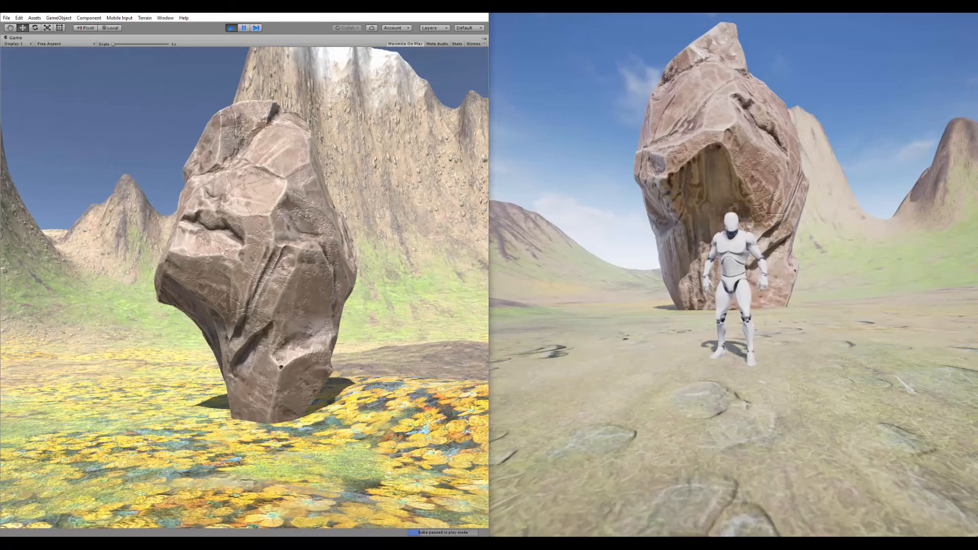
key(alt+Tab)
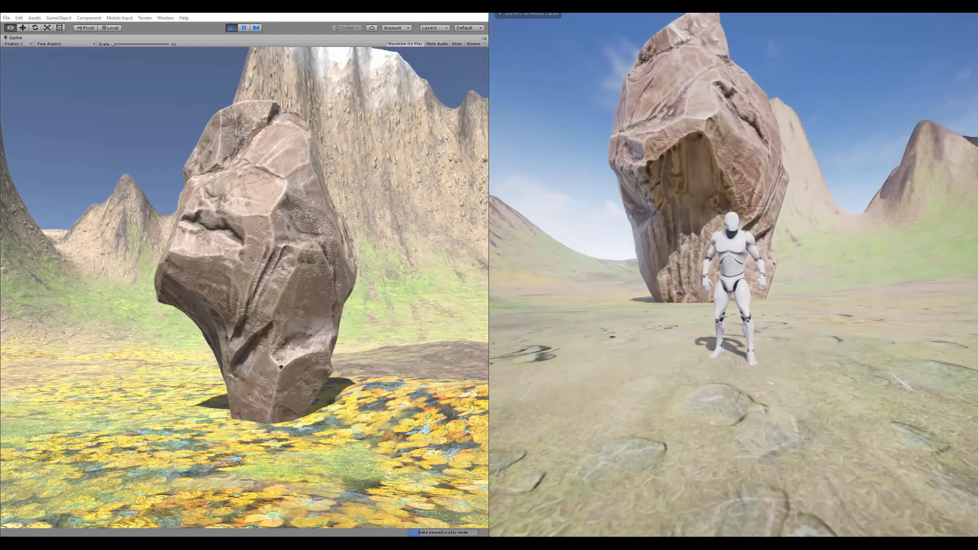
key(w)
key(w)
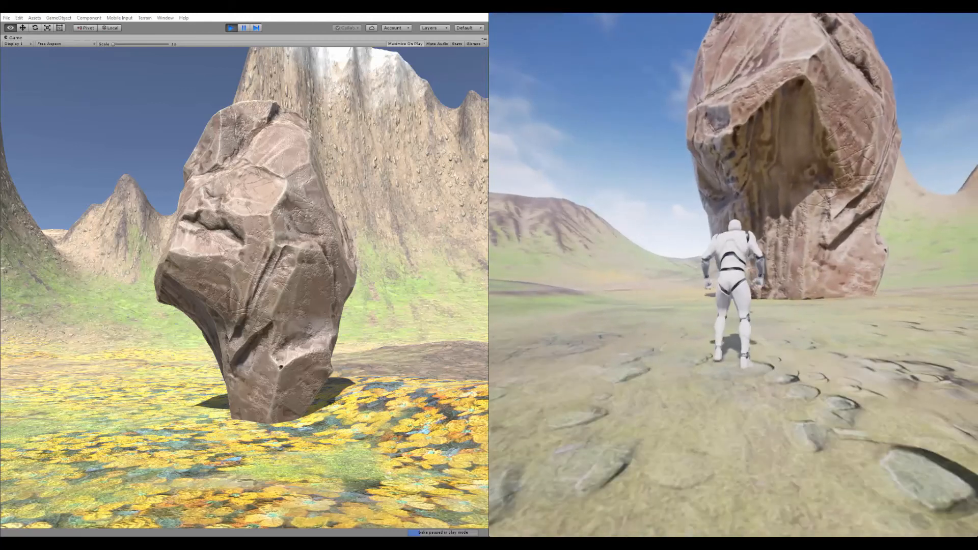
key(space)
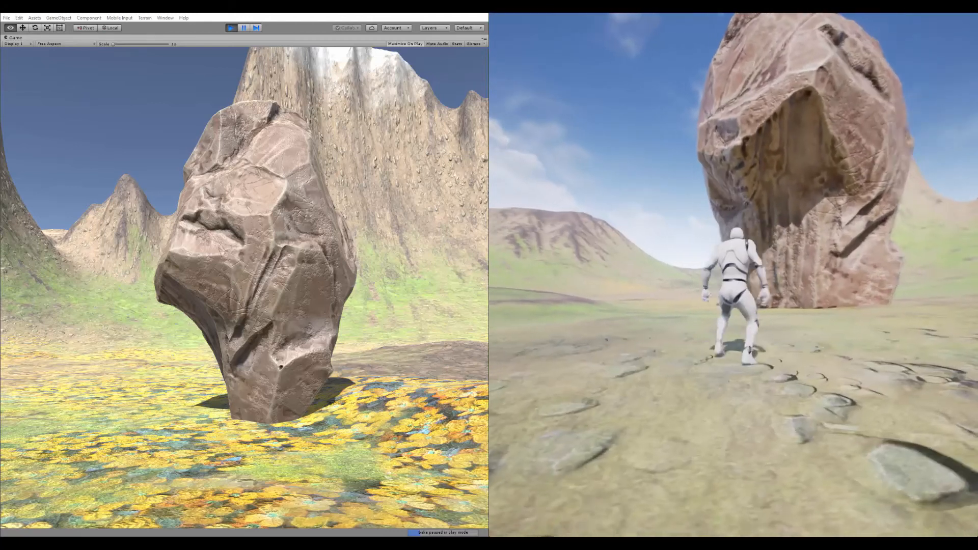
key(space)
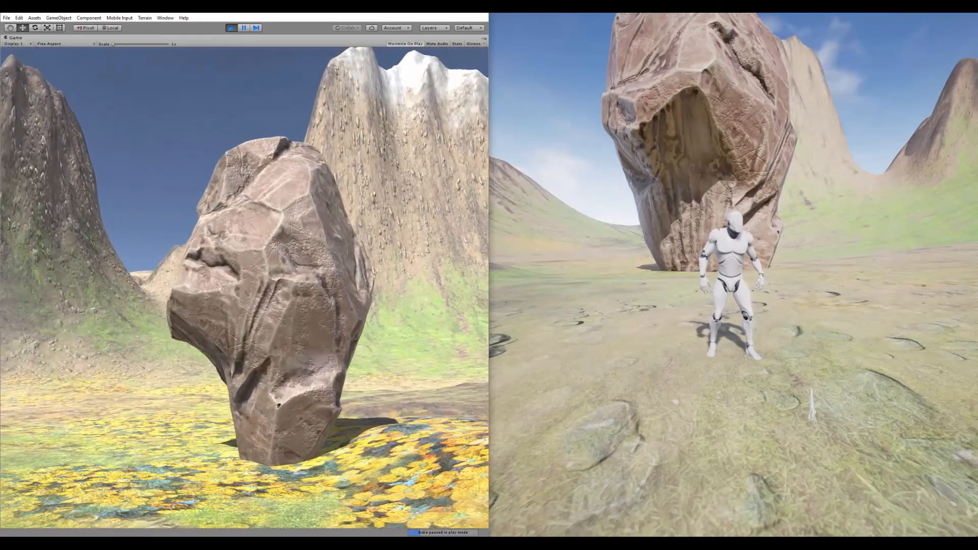
- Stop the Unity game, widen the Scene view and examine the rock up close and from its front
key(ctrl+p)
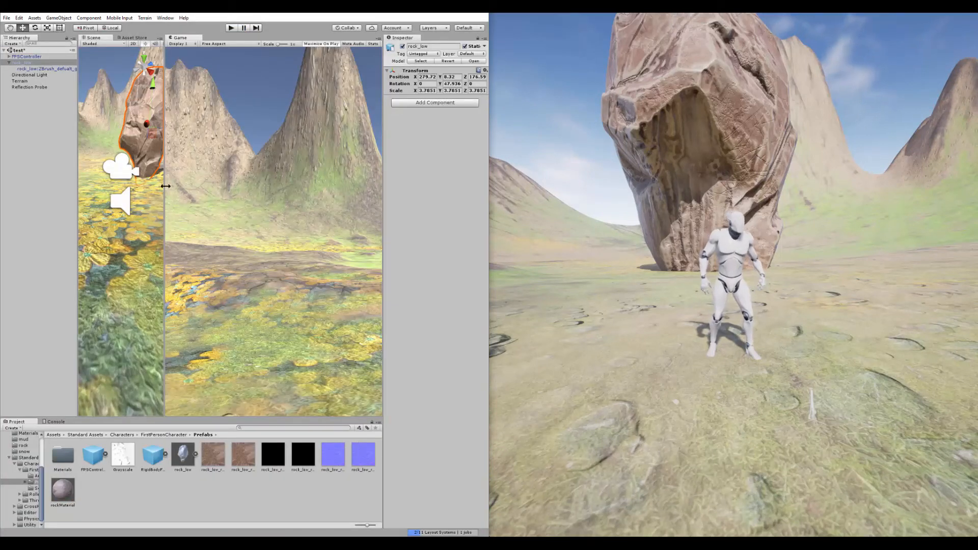
drag(165, 188, 283, 213)
scroll(242, 174, down, 5)
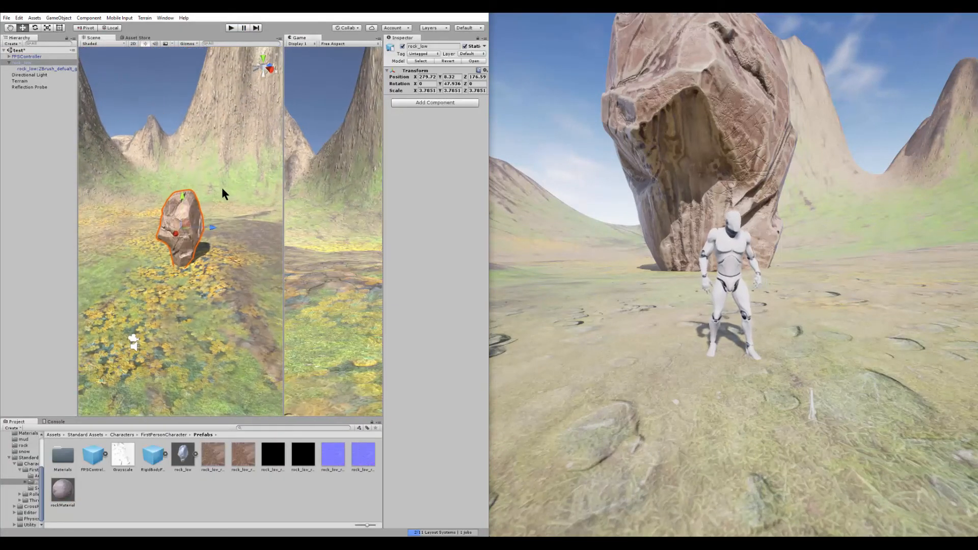
right_drag(221, 187, 224, 168)
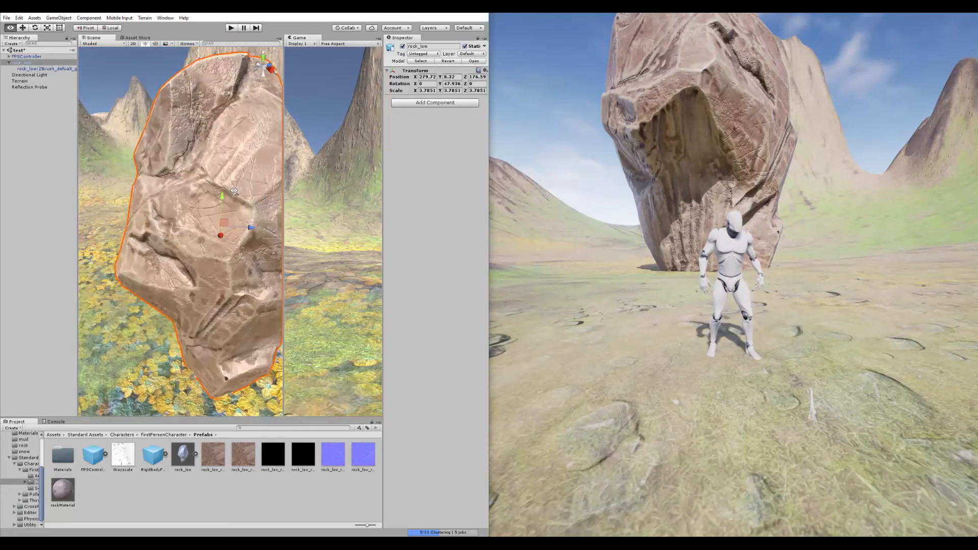
key(d)
right_drag(290, 189, 273, 171)
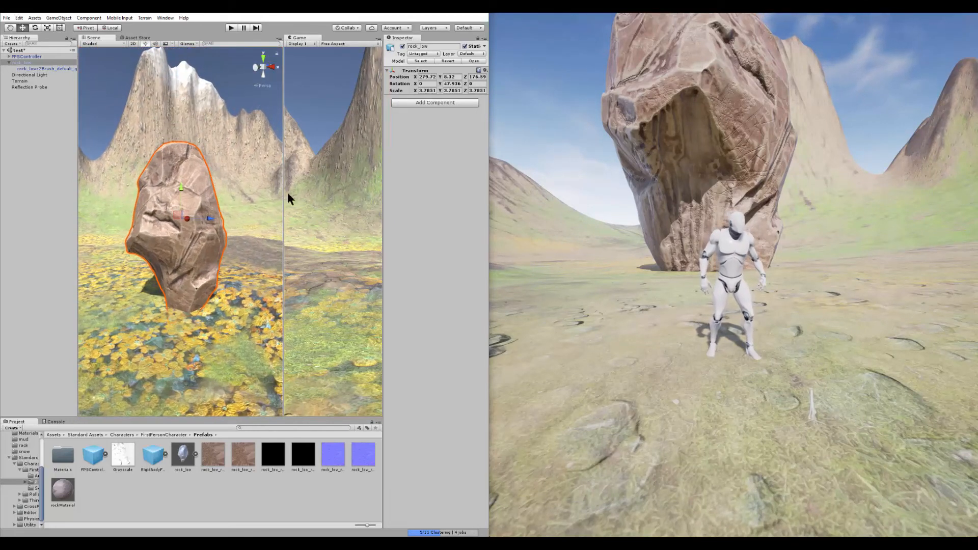
- Switch to Unreal and end the play session in front of the rock
click(651, 220)
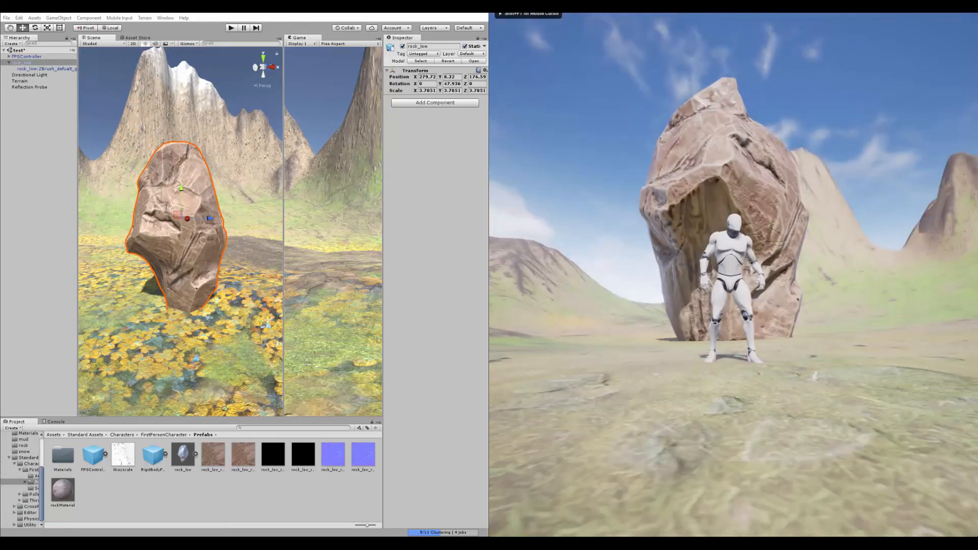
key(Escape)
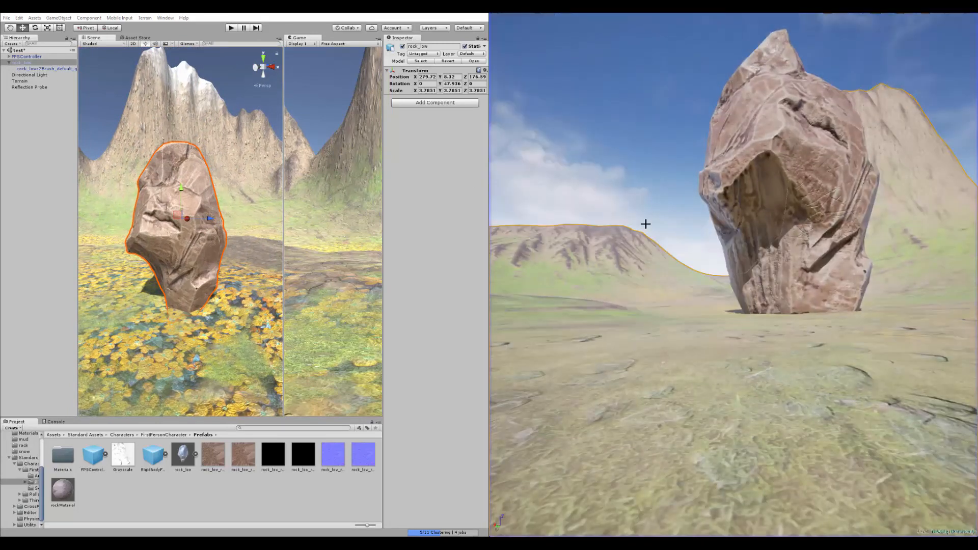